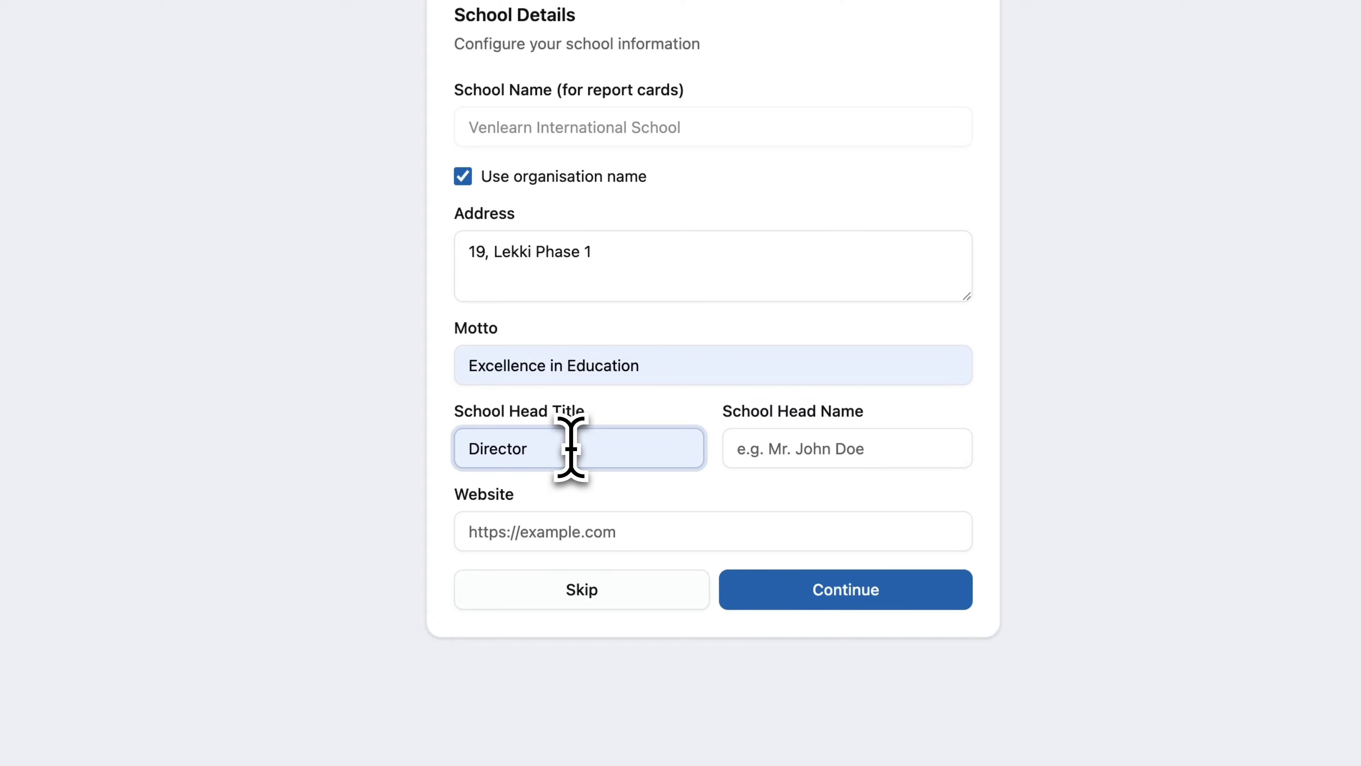
click(781, 448)
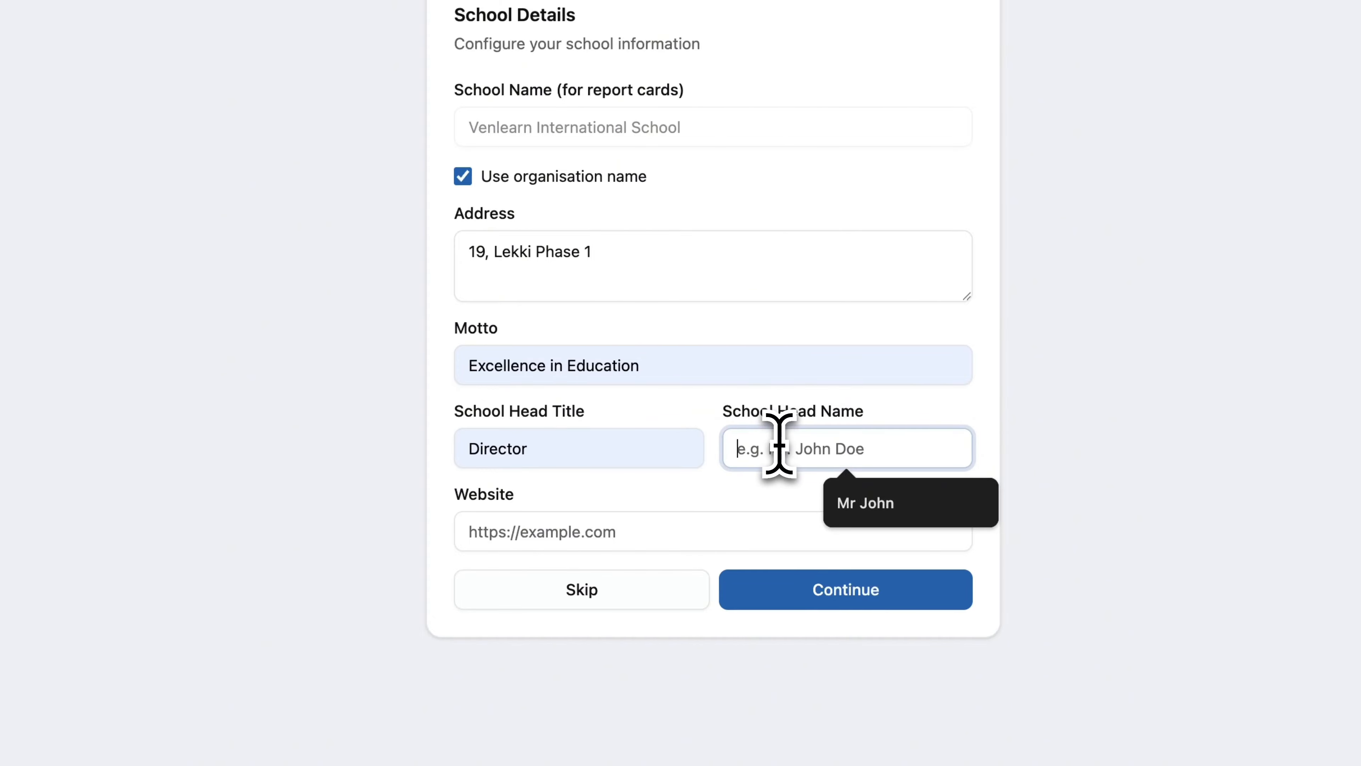
click(898, 505)
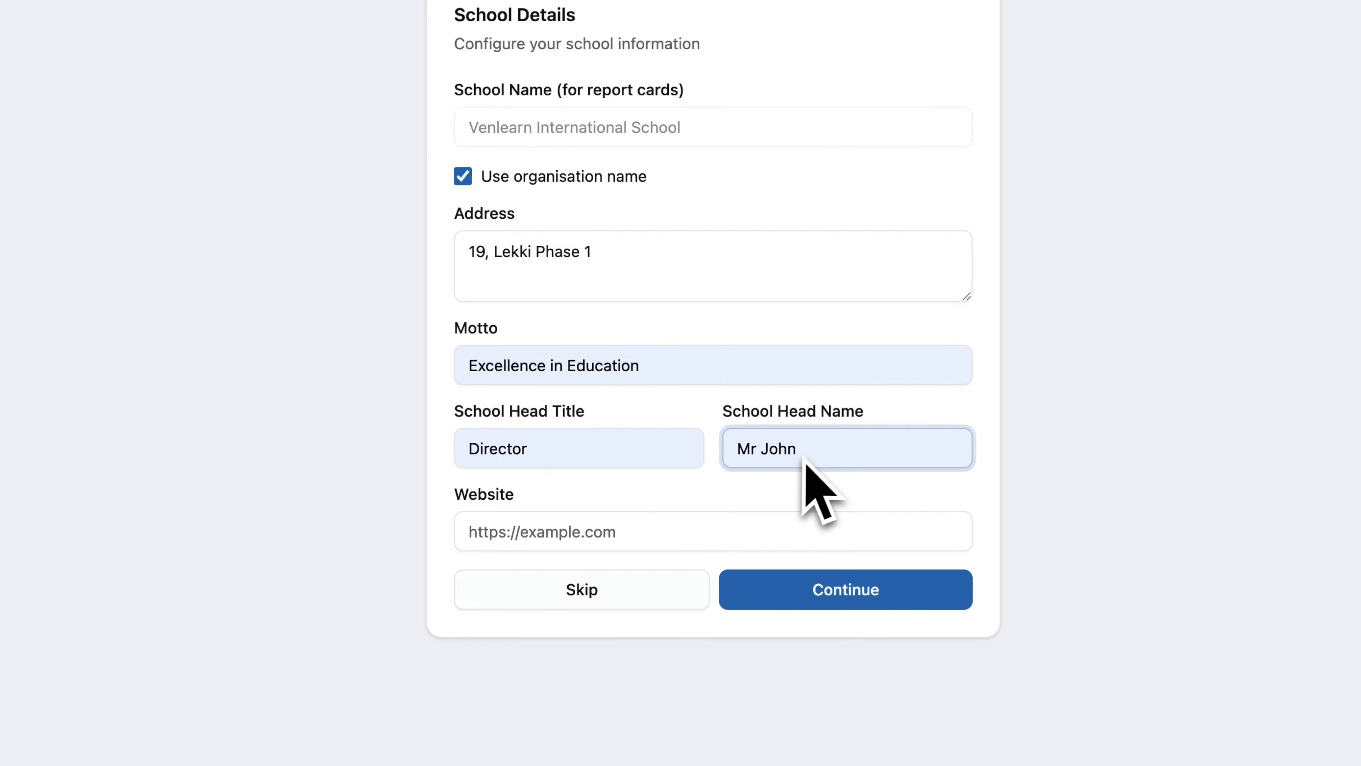
click(579, 537)
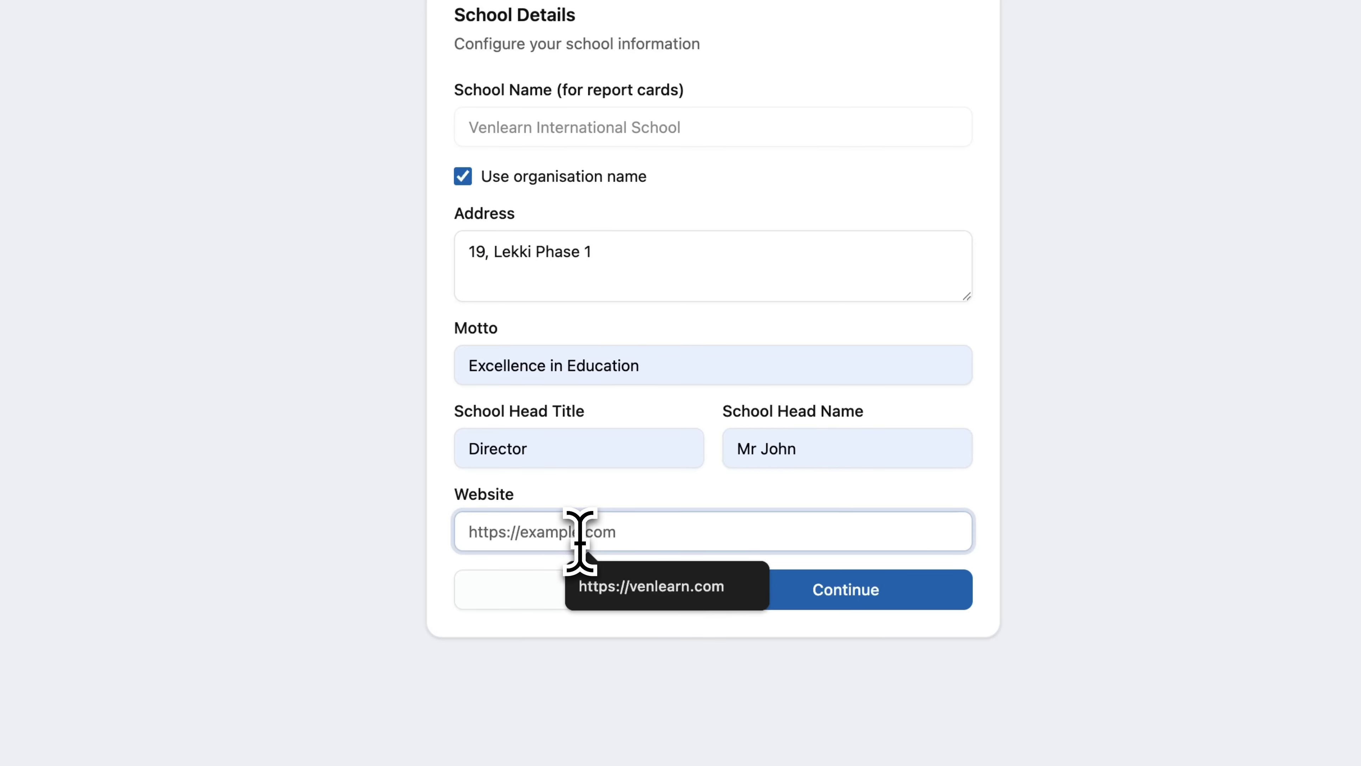
click(623, 584)
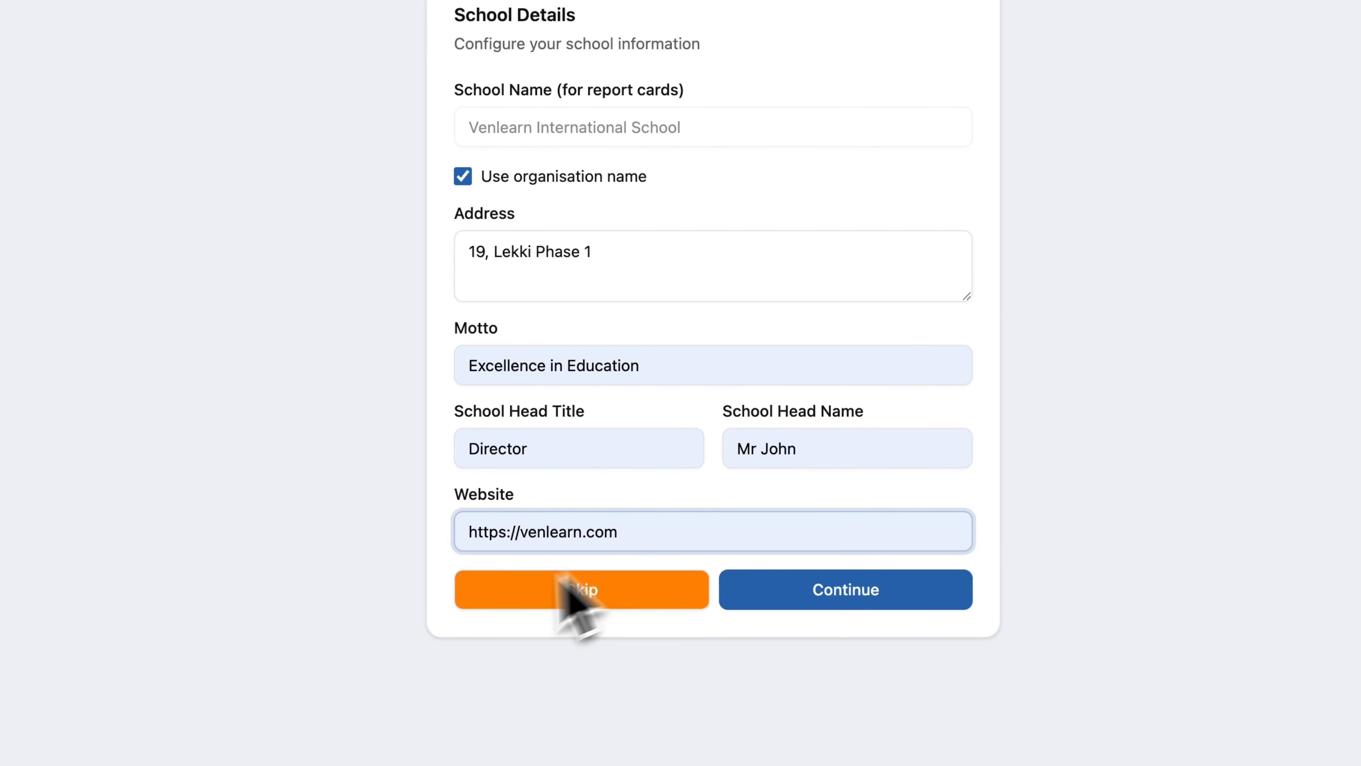
click(833, 597)
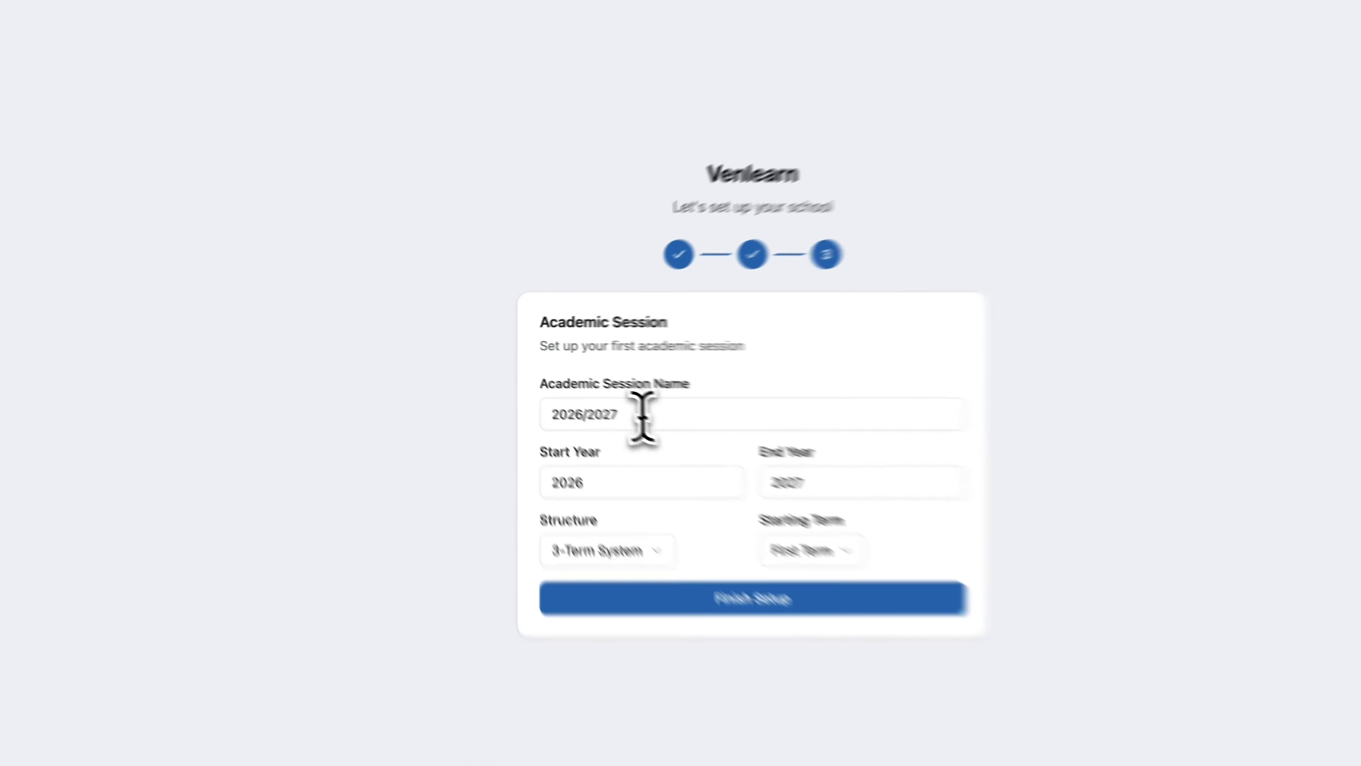
Keep session 2026/2027 with a 3-Term System starting in First Term, and finish setup.
drag(595, 396, 415, 394)
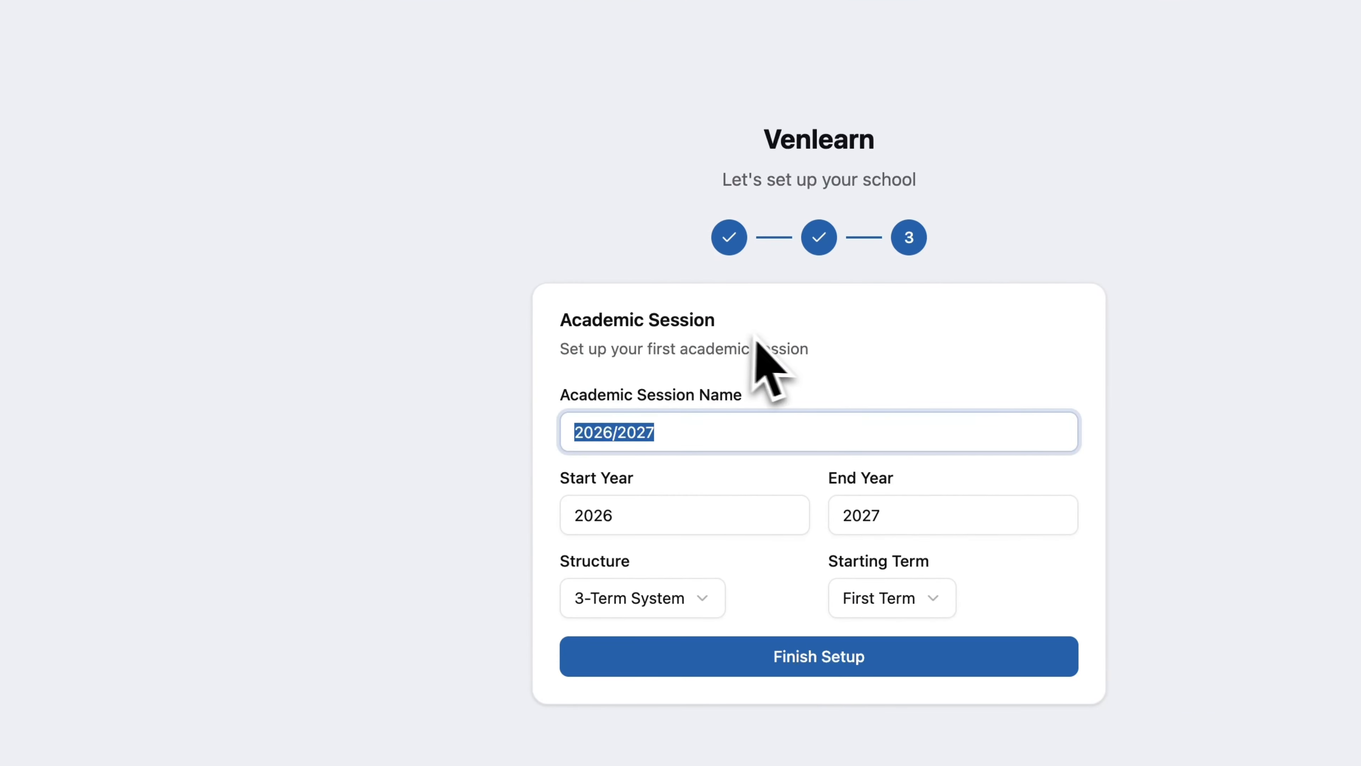
click(837, 375)
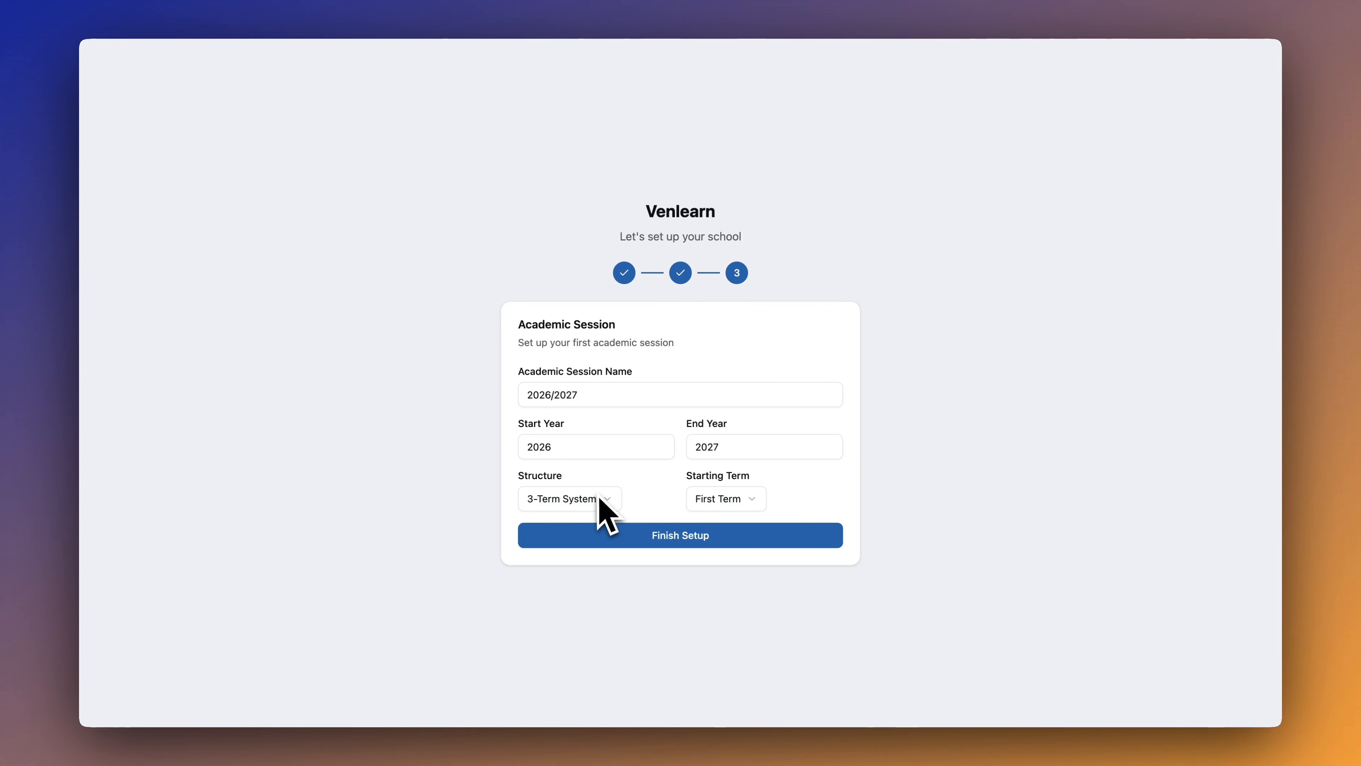
click(609, 500)
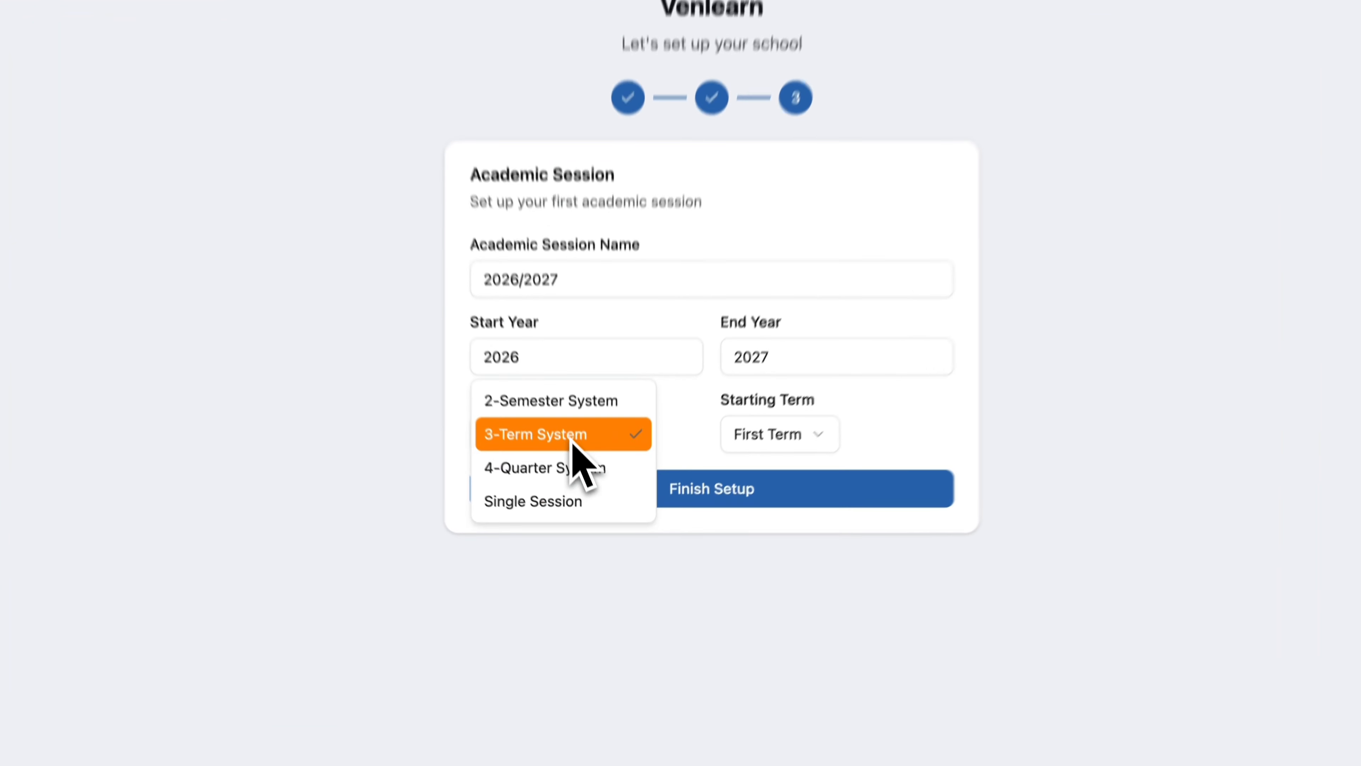
click(588, 504)
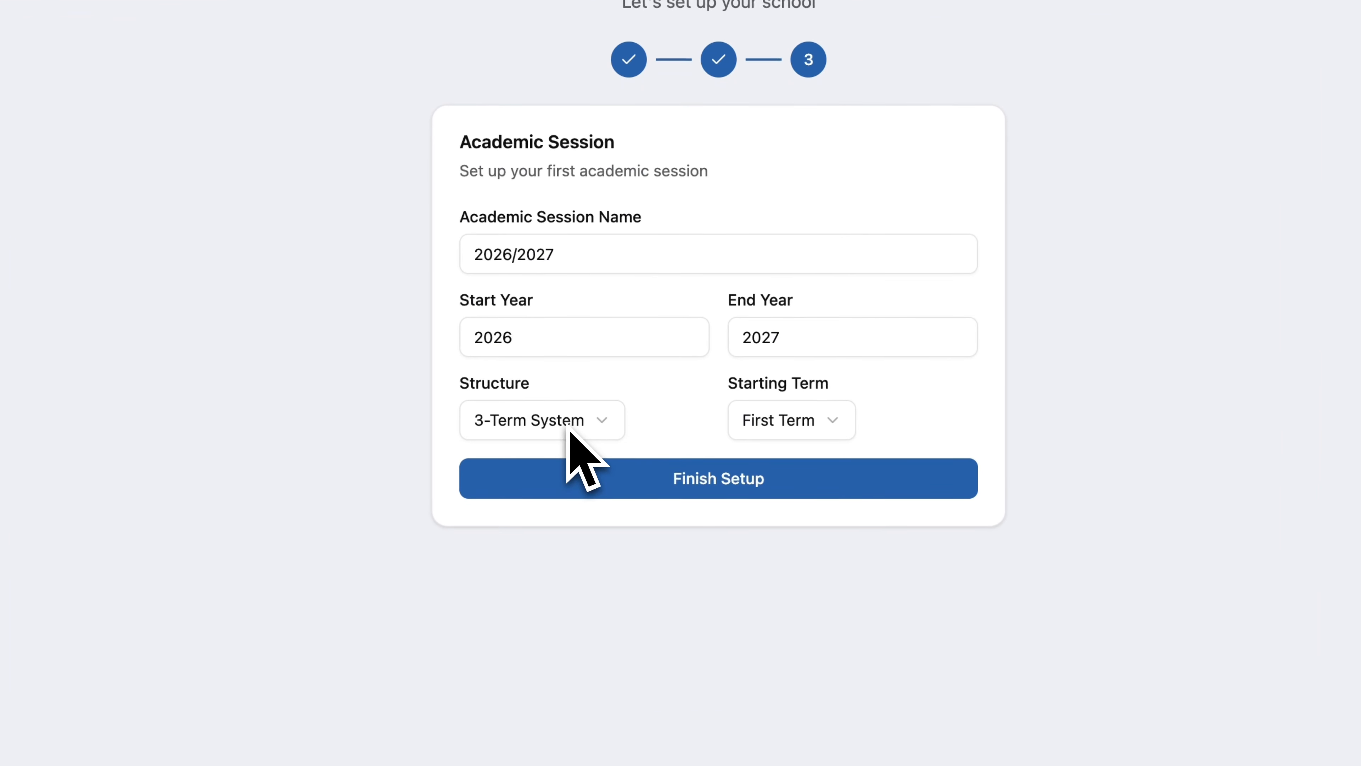
click(793, 423)
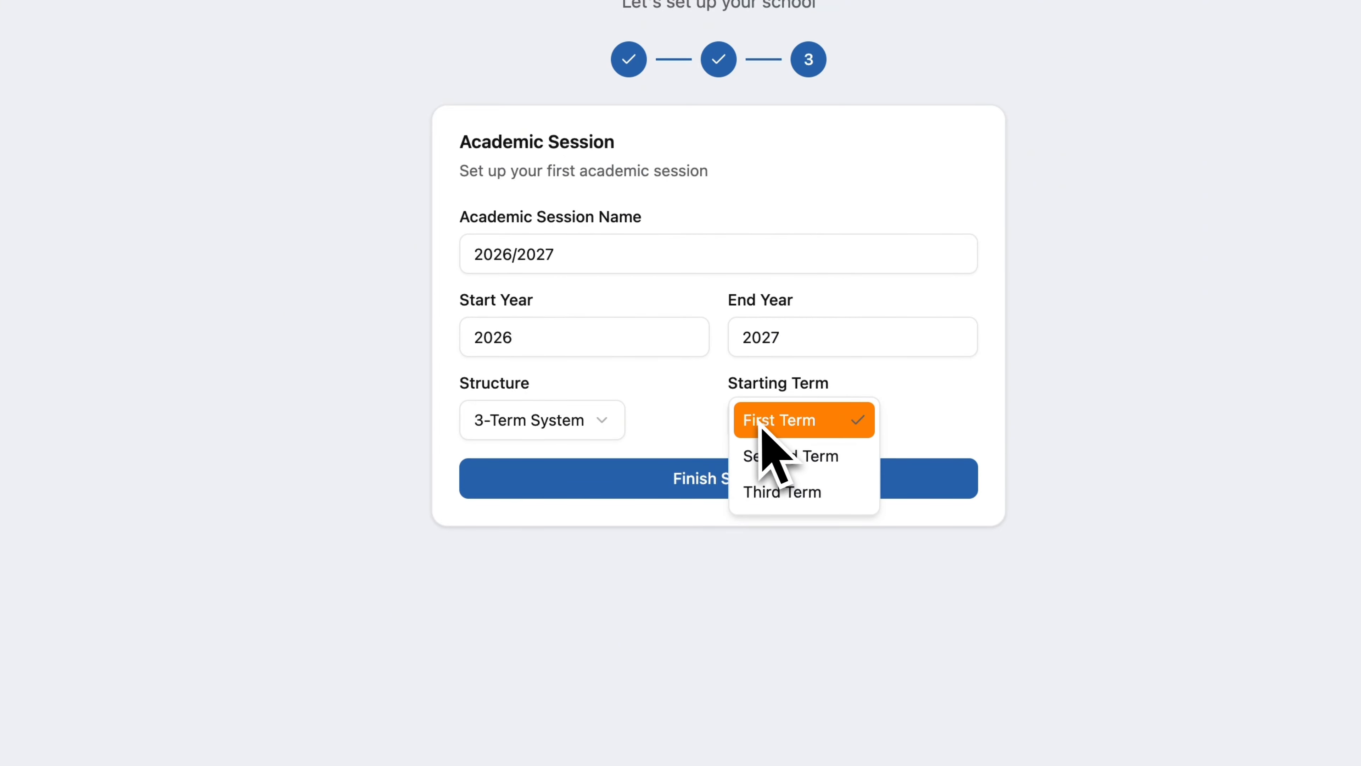
click(690, 444)
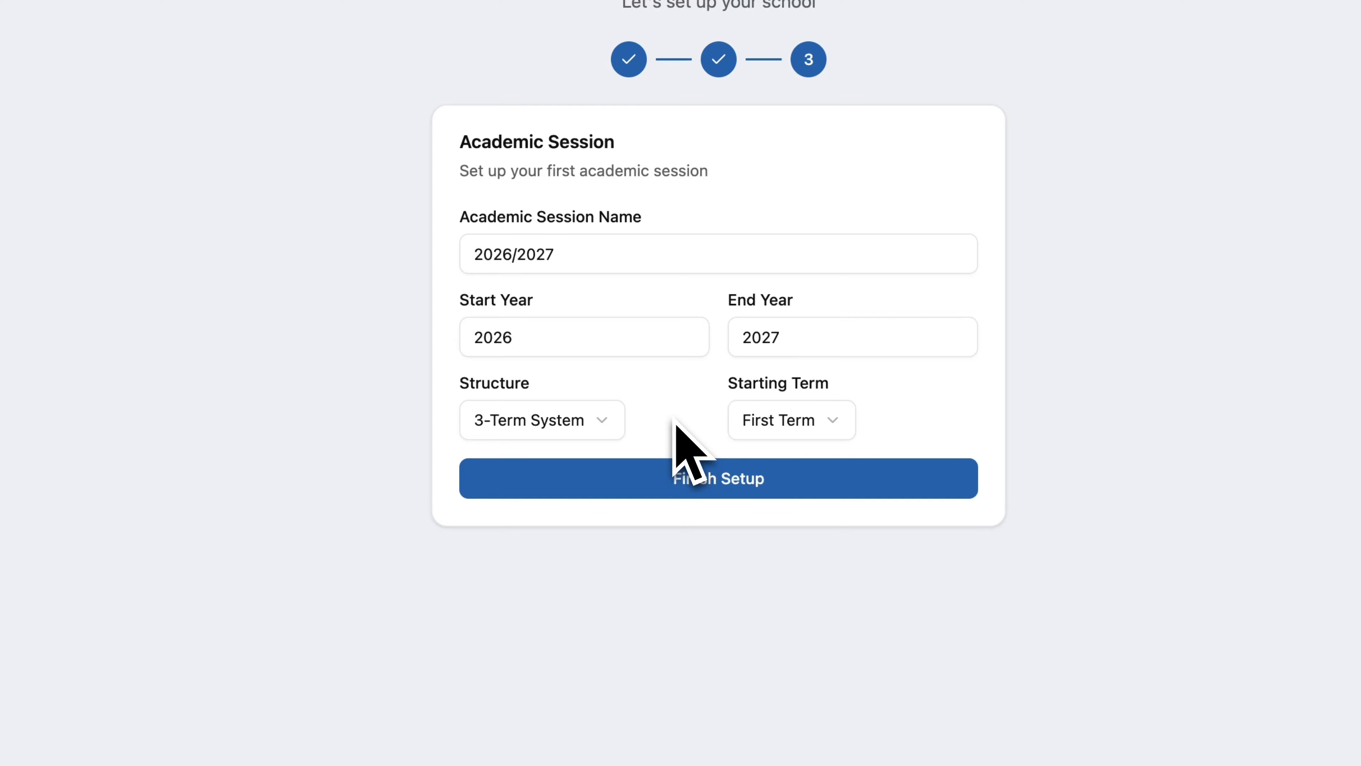
click(605, 424)
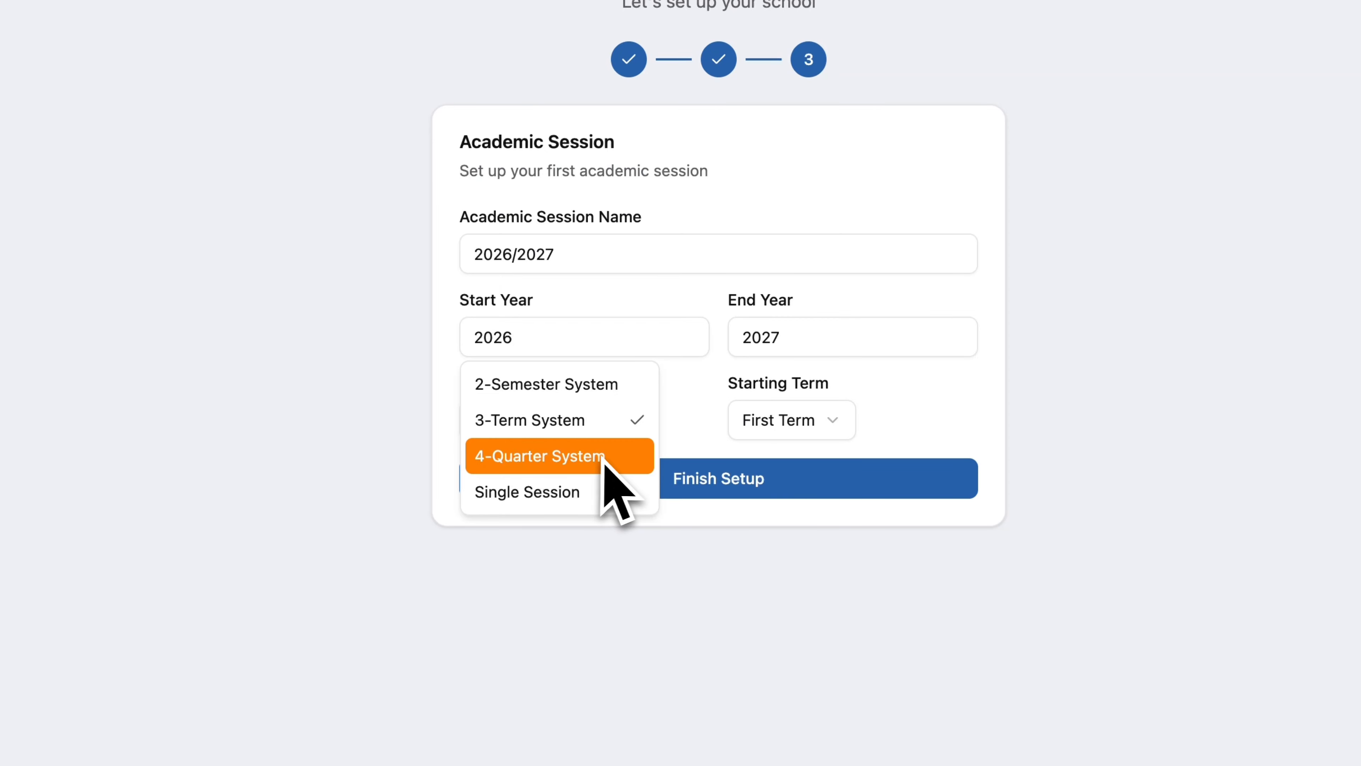
click(686, 427)
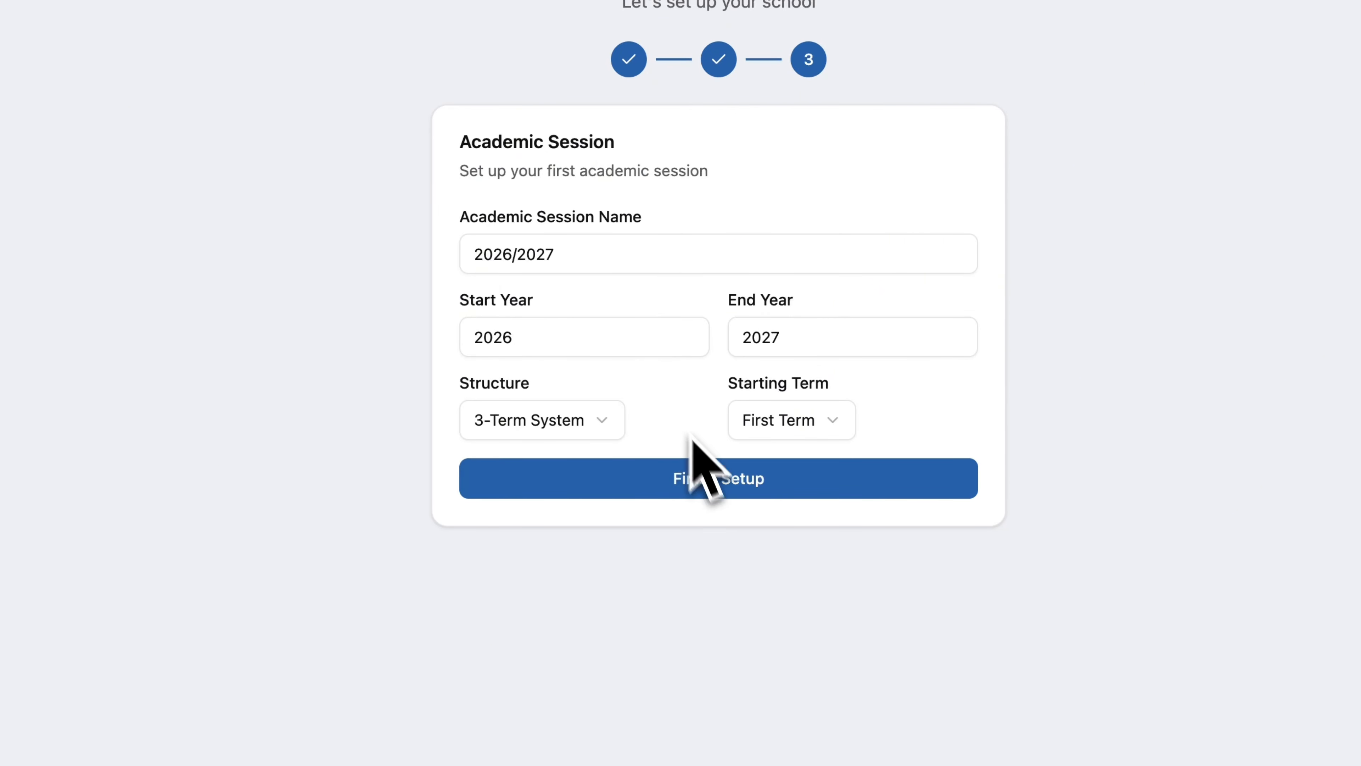
click(718, 486)
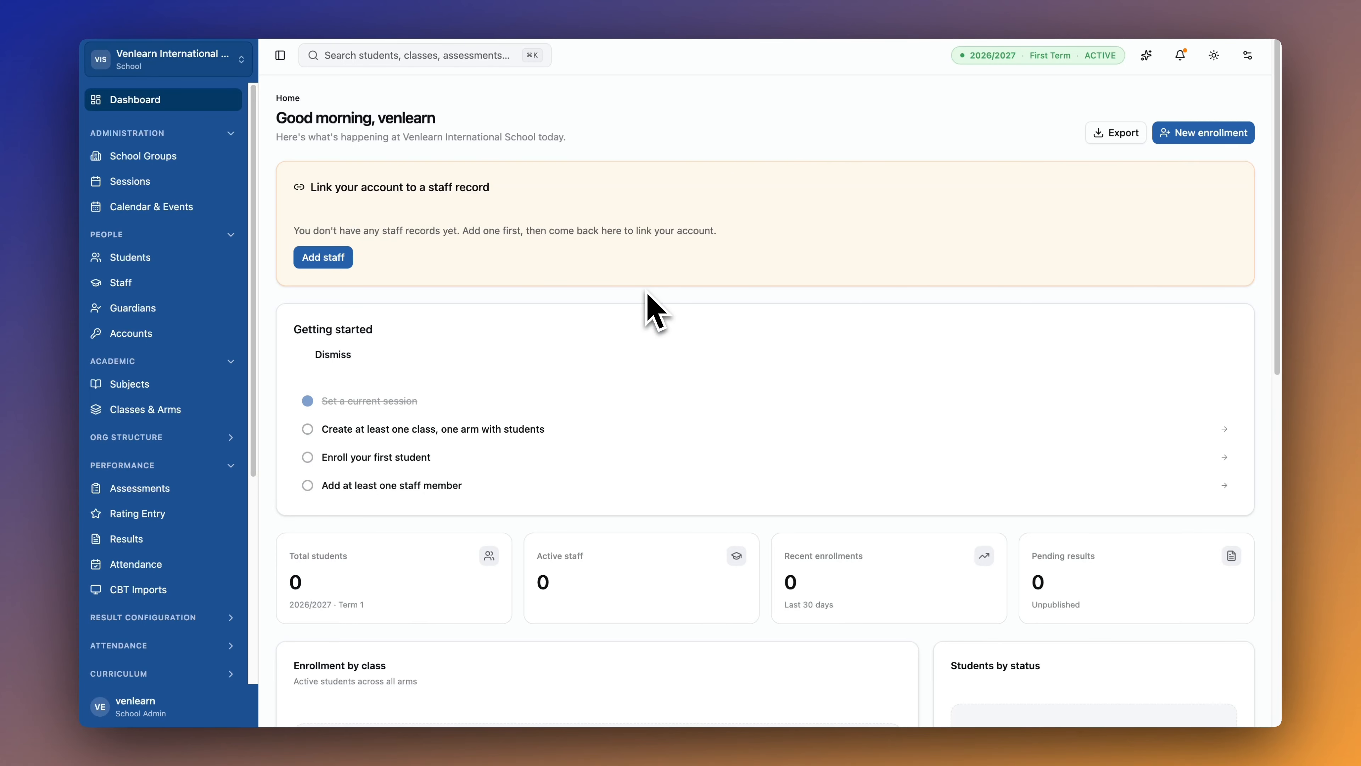
scroll(654, 311, down, 5)
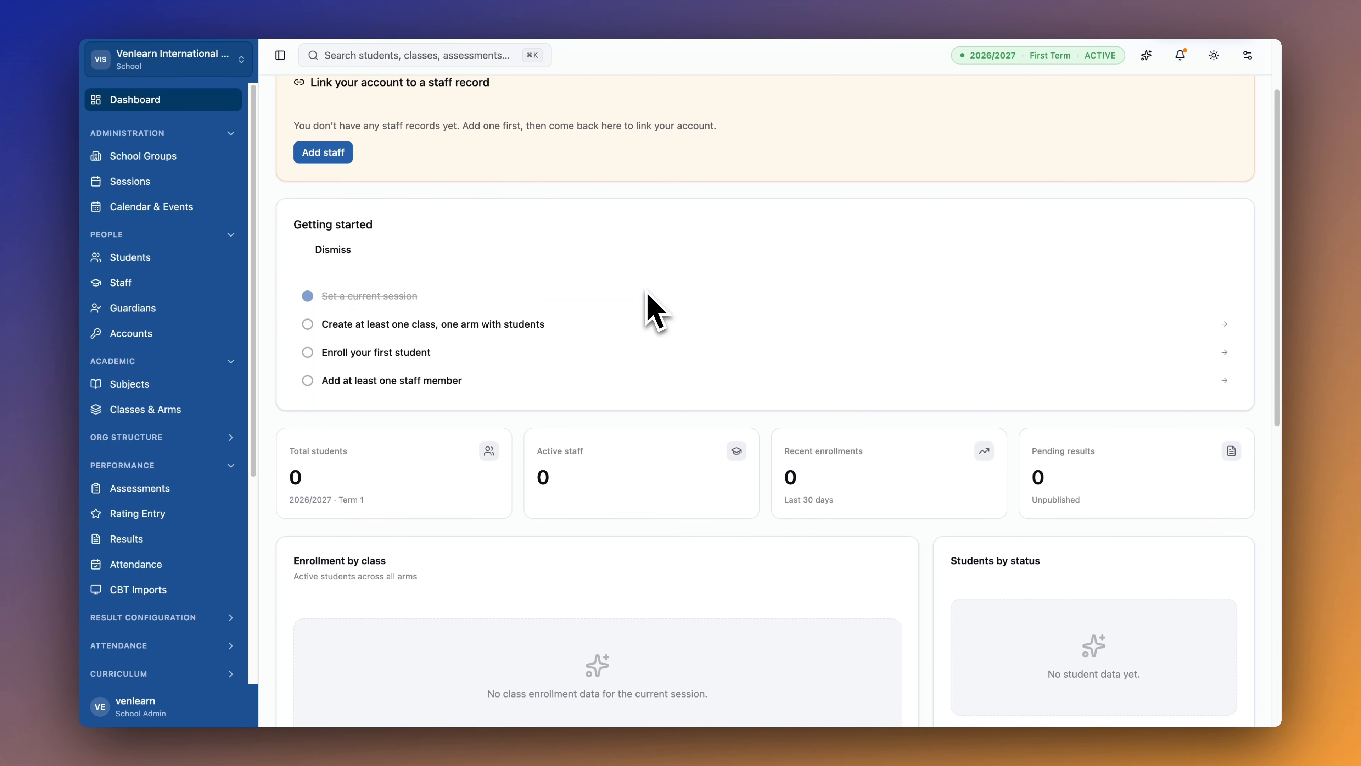
scroll(654, 311, down, 11)
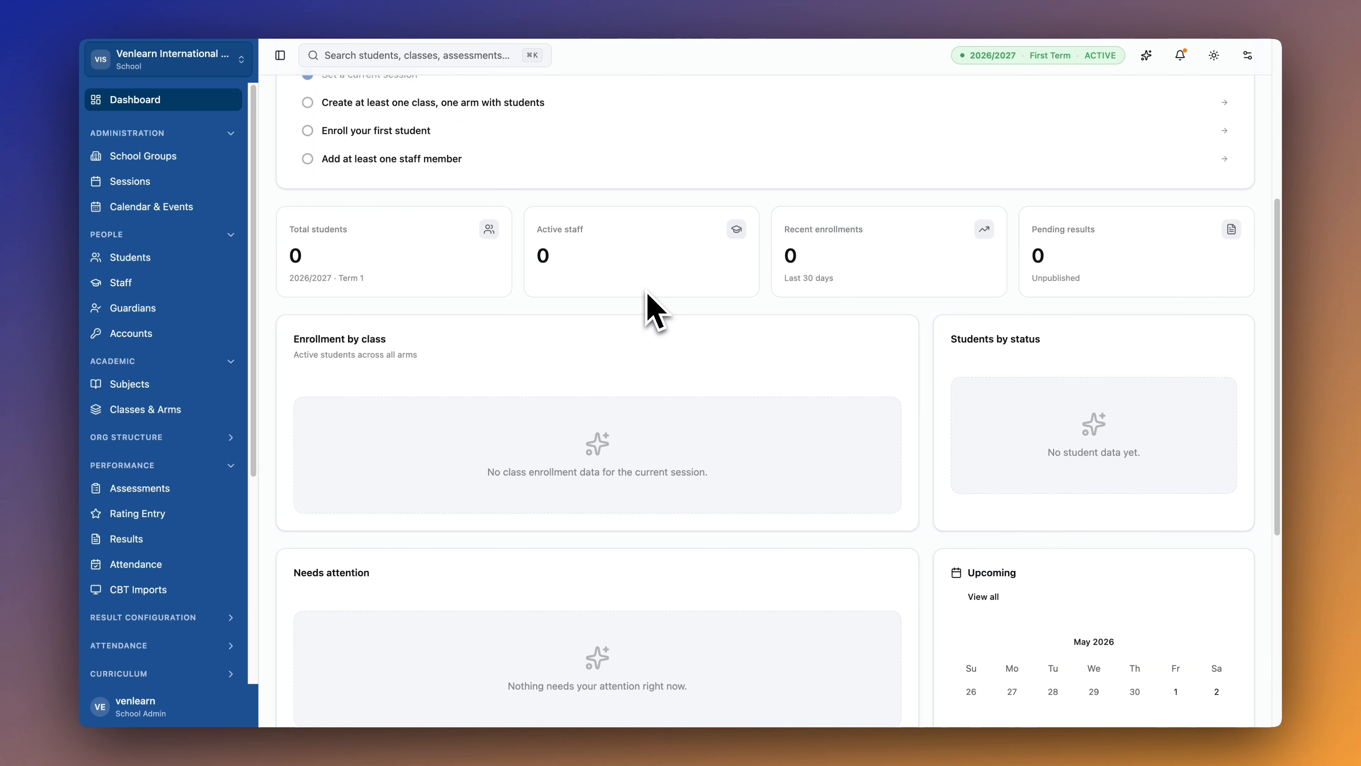
scroll(655, 311, down, 3)
scroll(655, 311, up, 15)
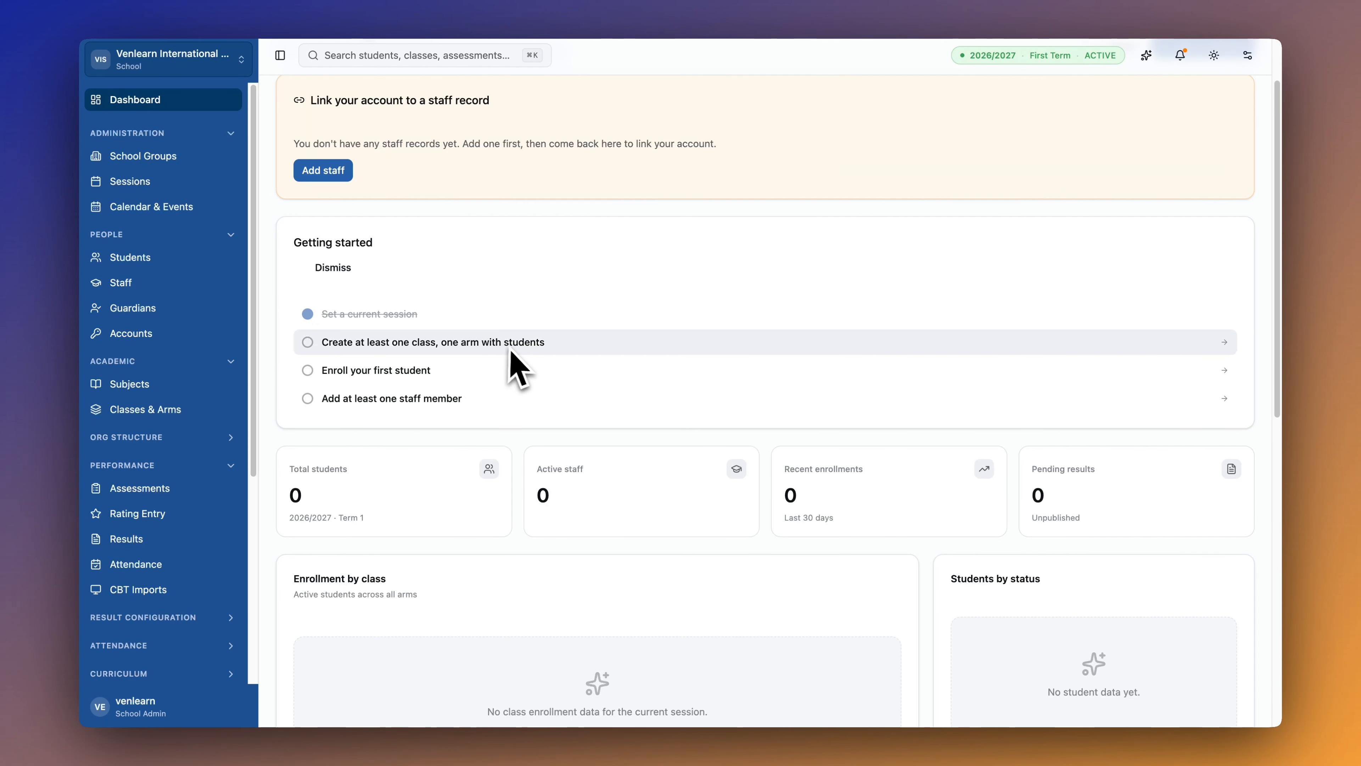
scroll(516, 359, up, 2)
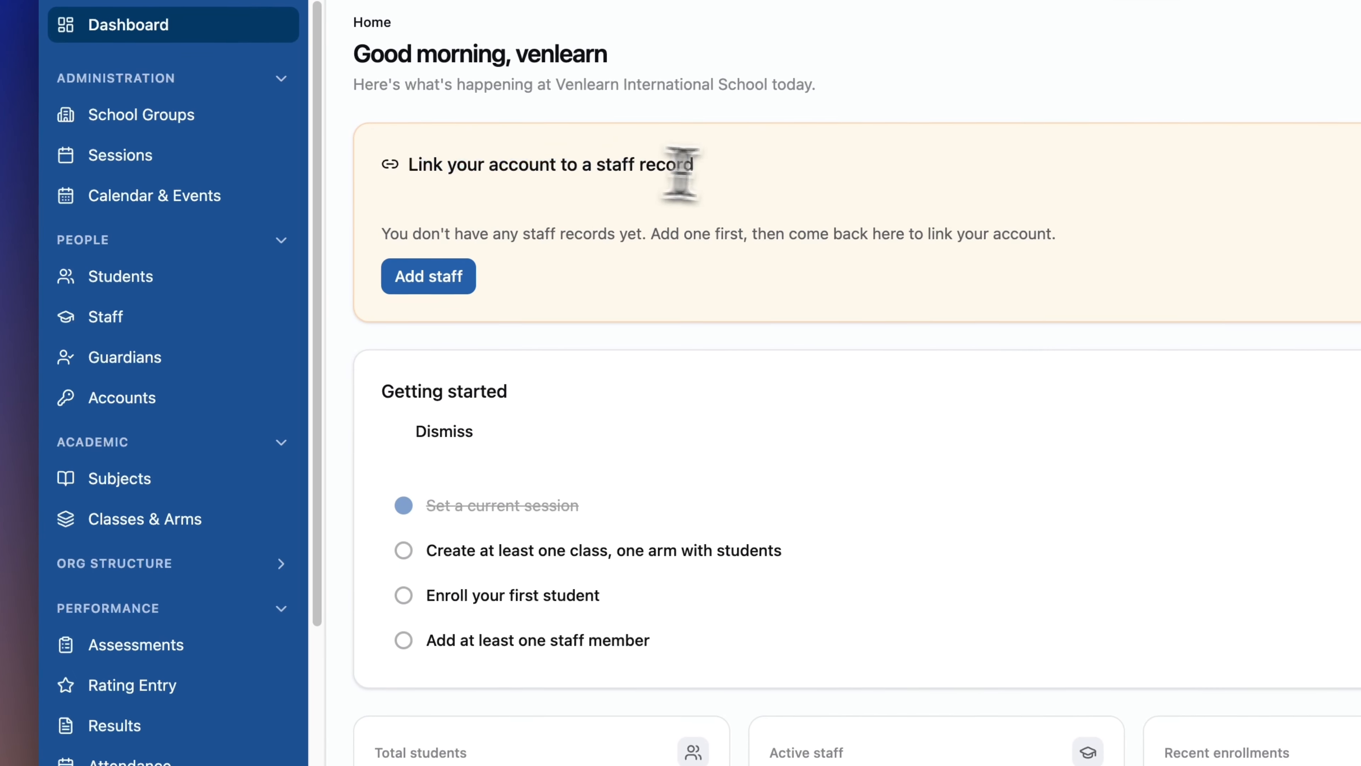
triple_click(483, 188)
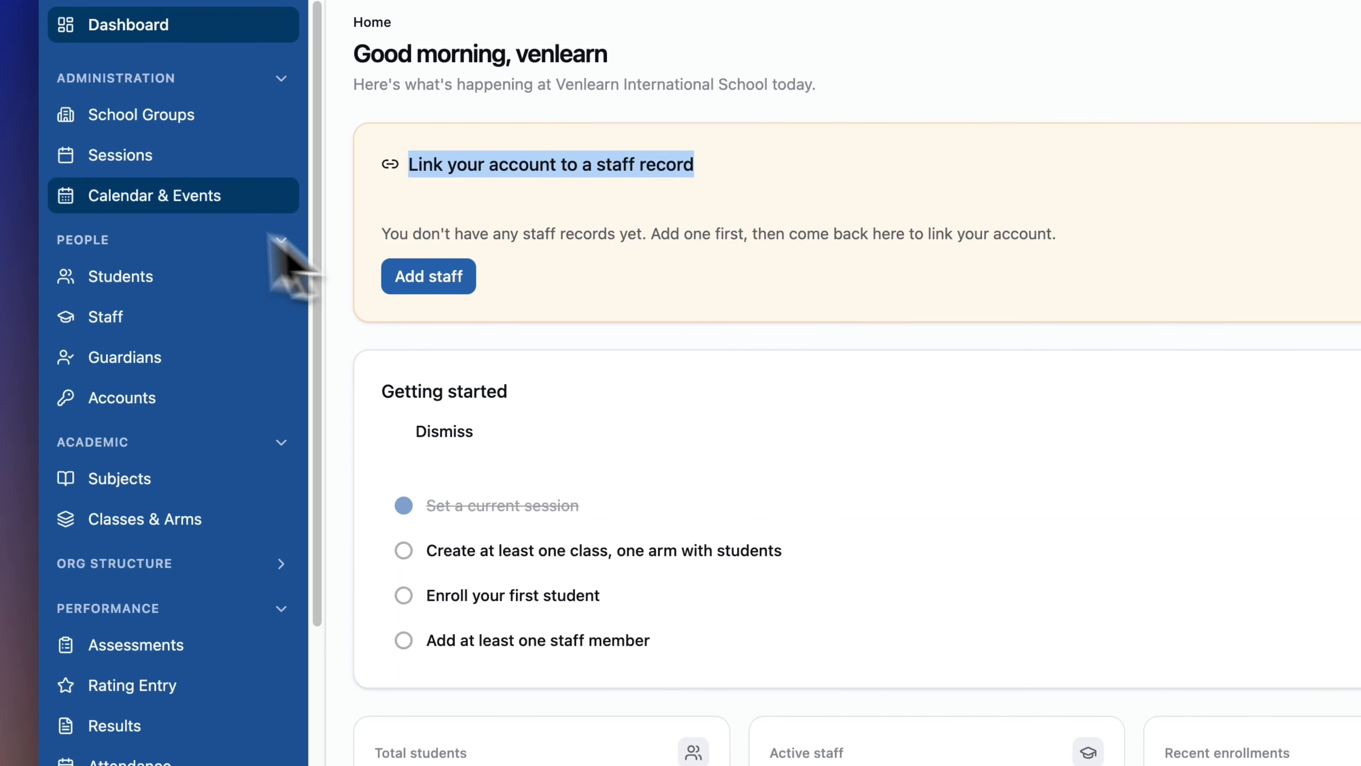
click(610, 394)
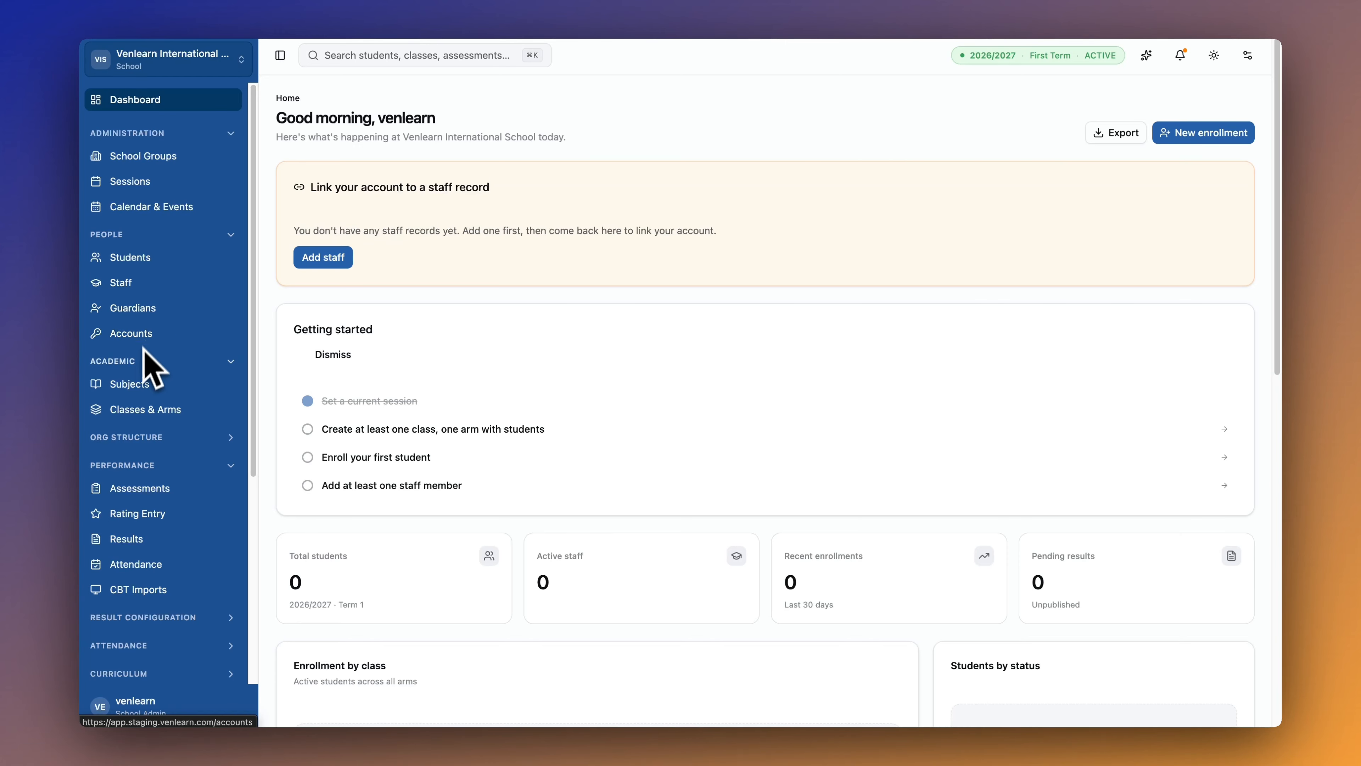
Expand the Org Structure and Result Configuration sections in the sidebar.
scroll(138, 364, down, 1)
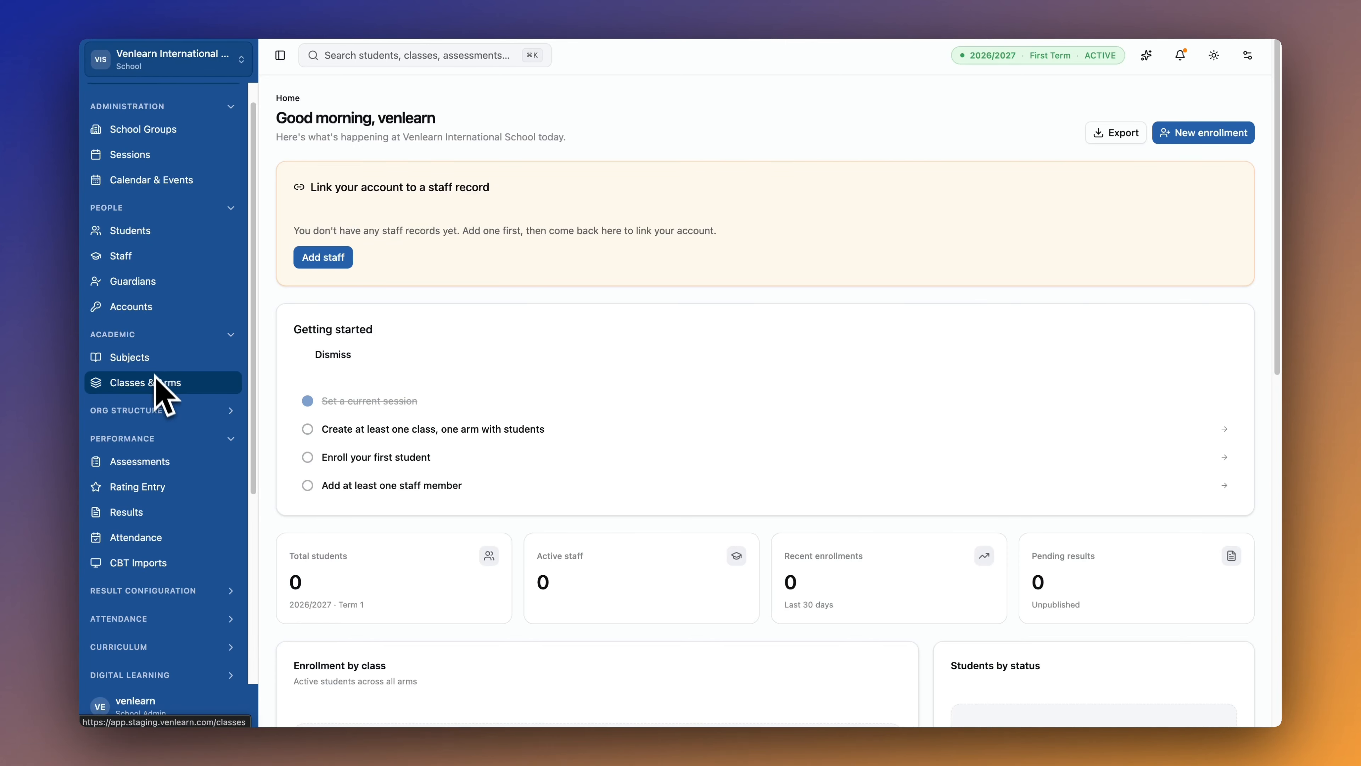
click(196, 410)
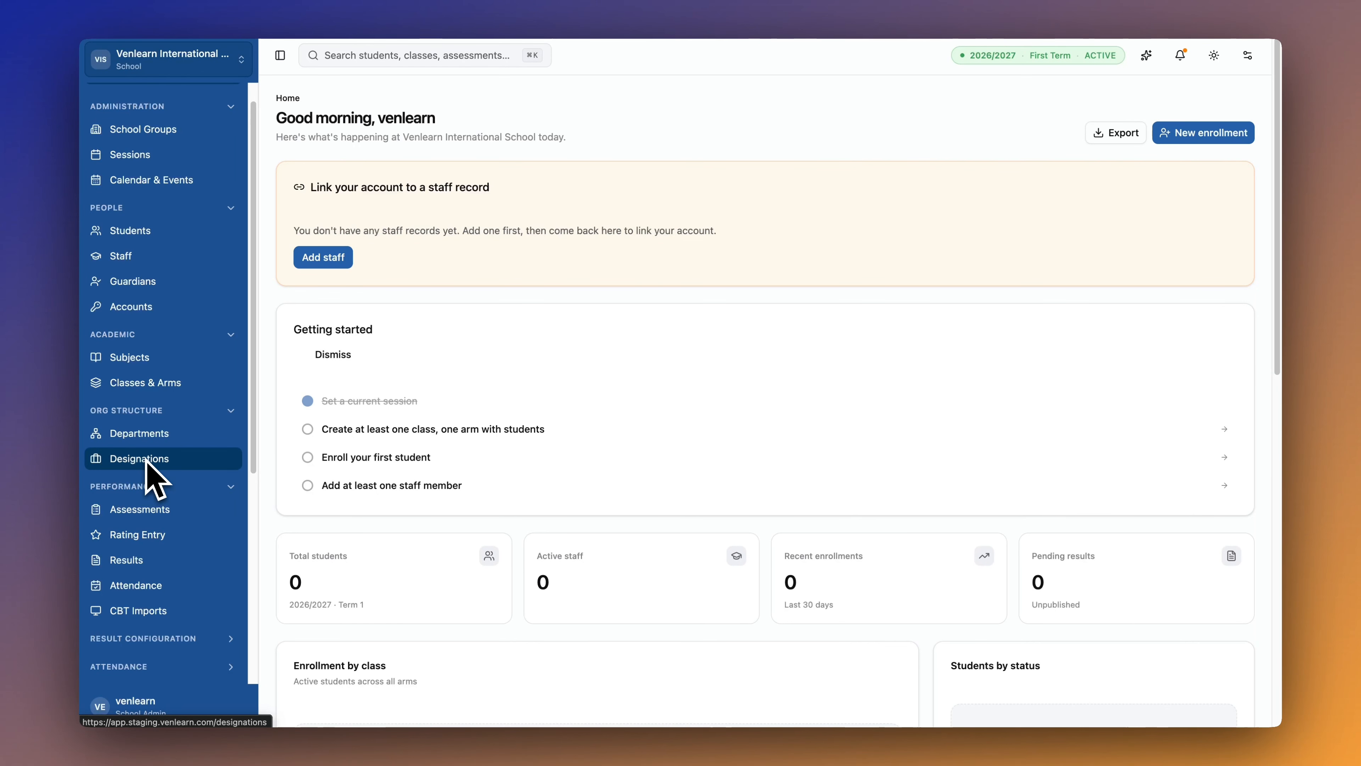
scroll(146, 456, down, 2)
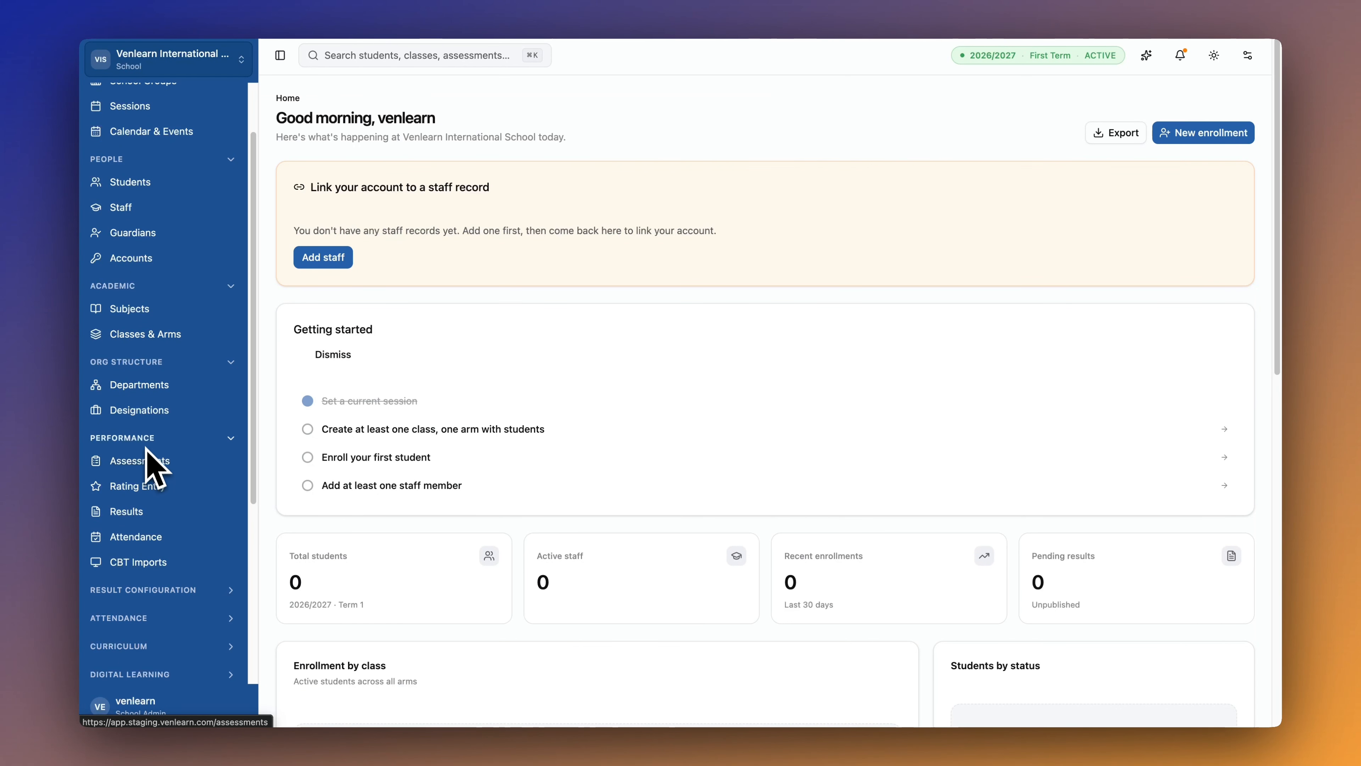
scroll(146, 453, down, 2)
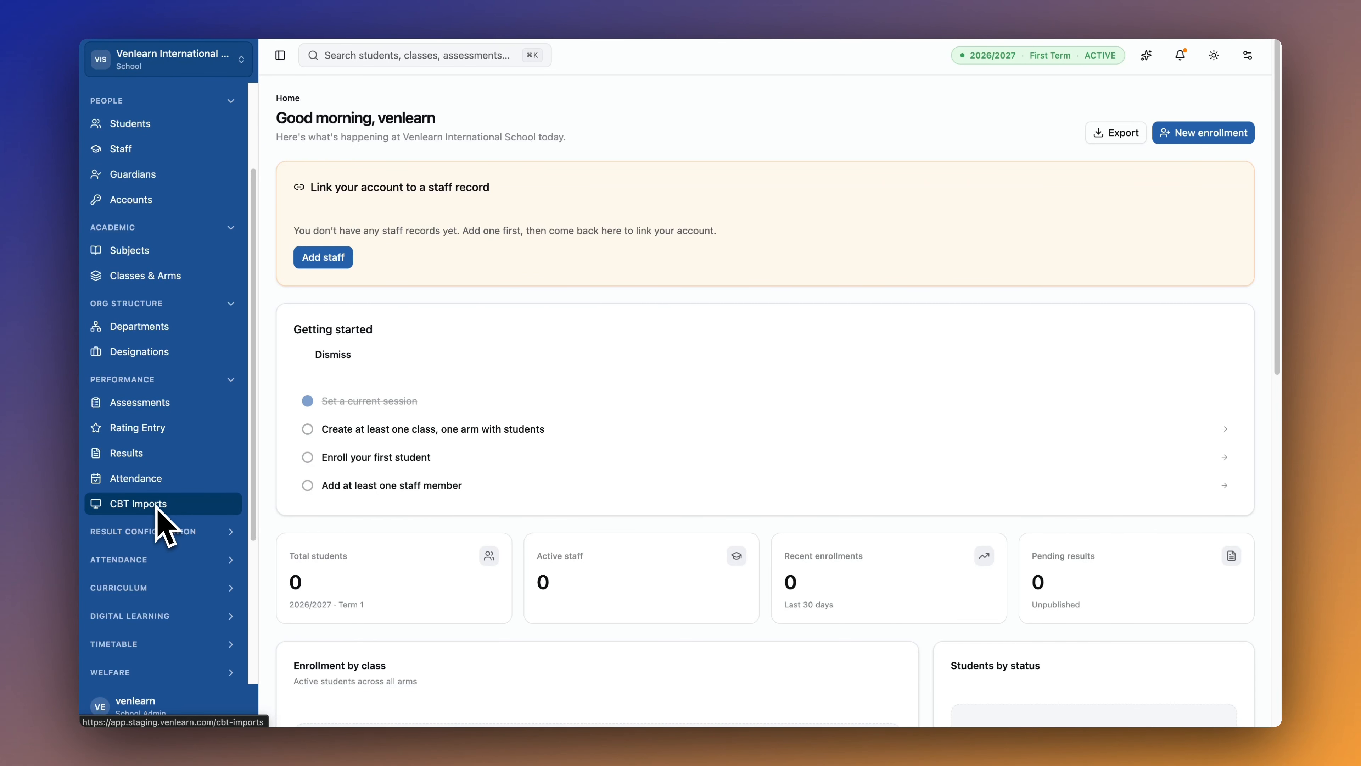
scroll(161, 528, down, 2)
click(161, 478)
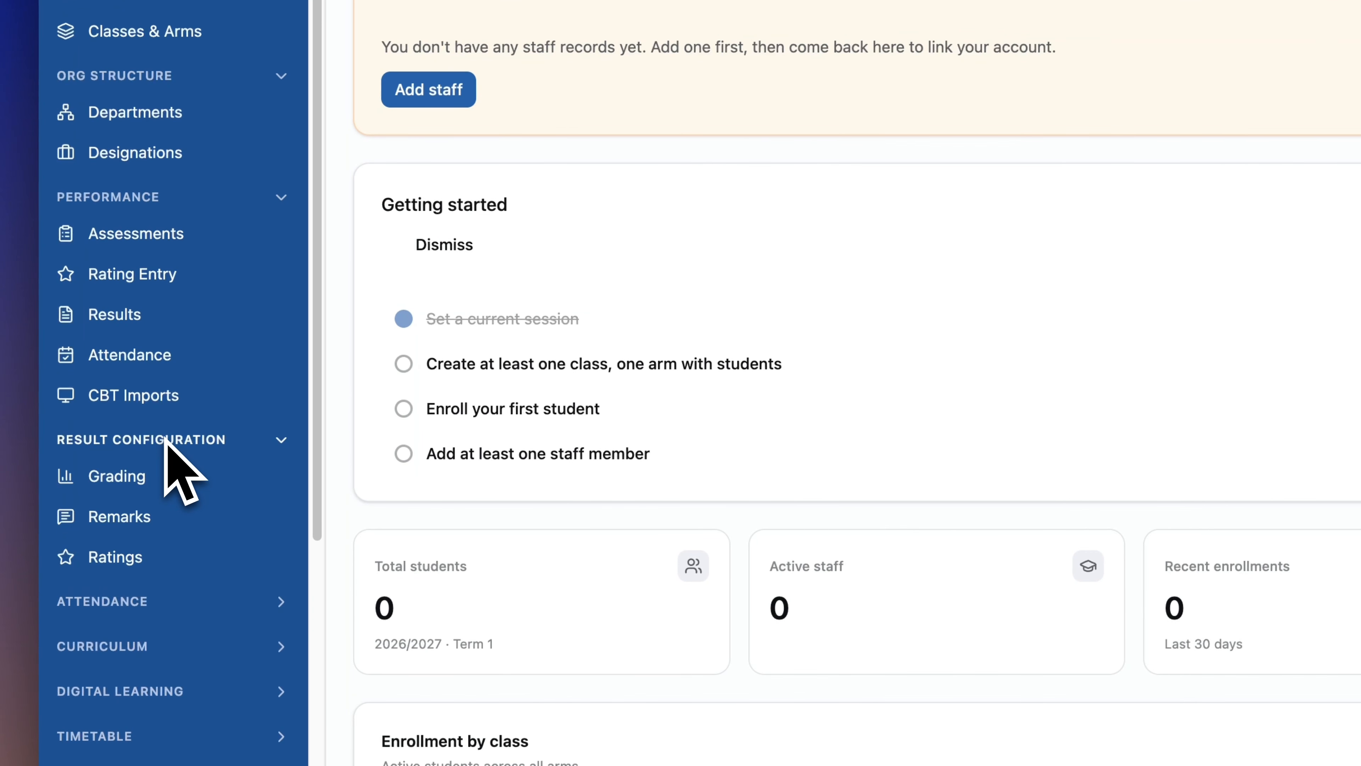
scroll(165, 445, down, 3)
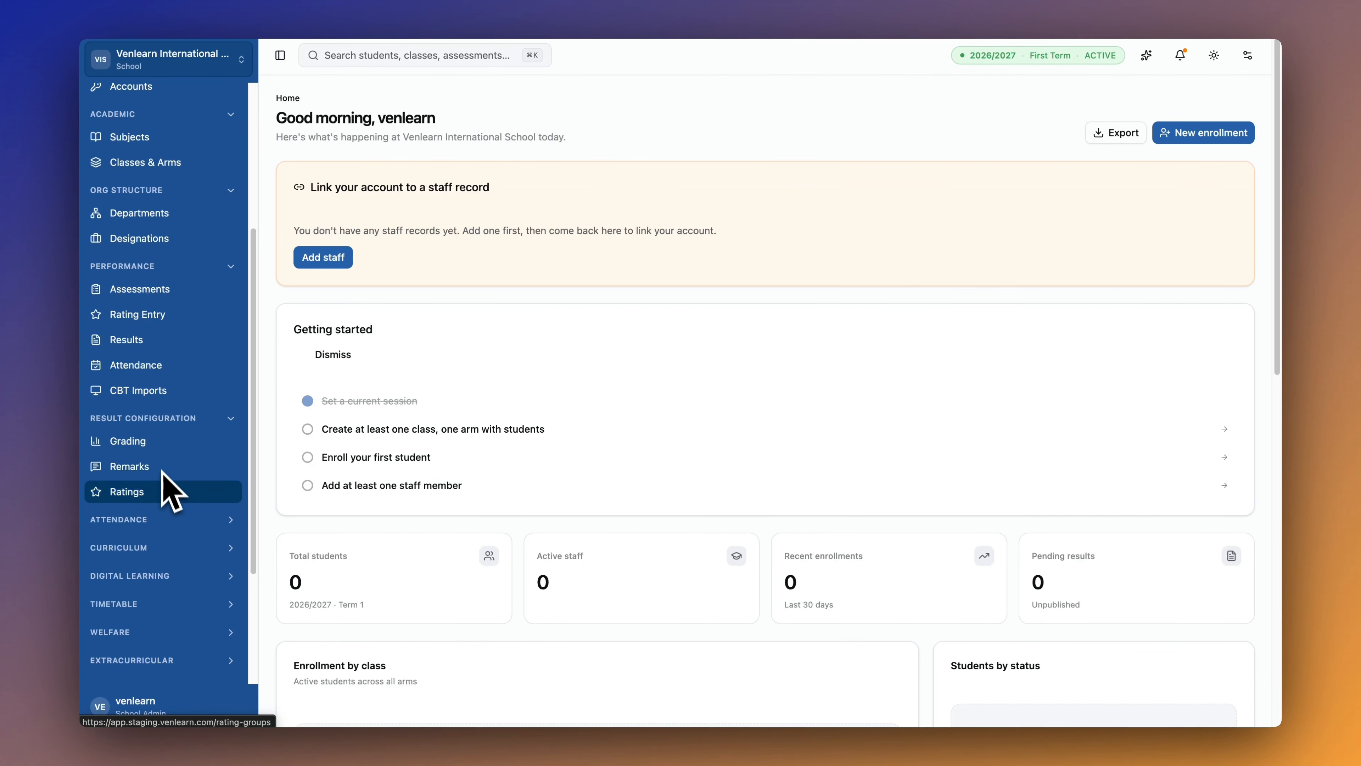
scroll(162, 489, down, 3)
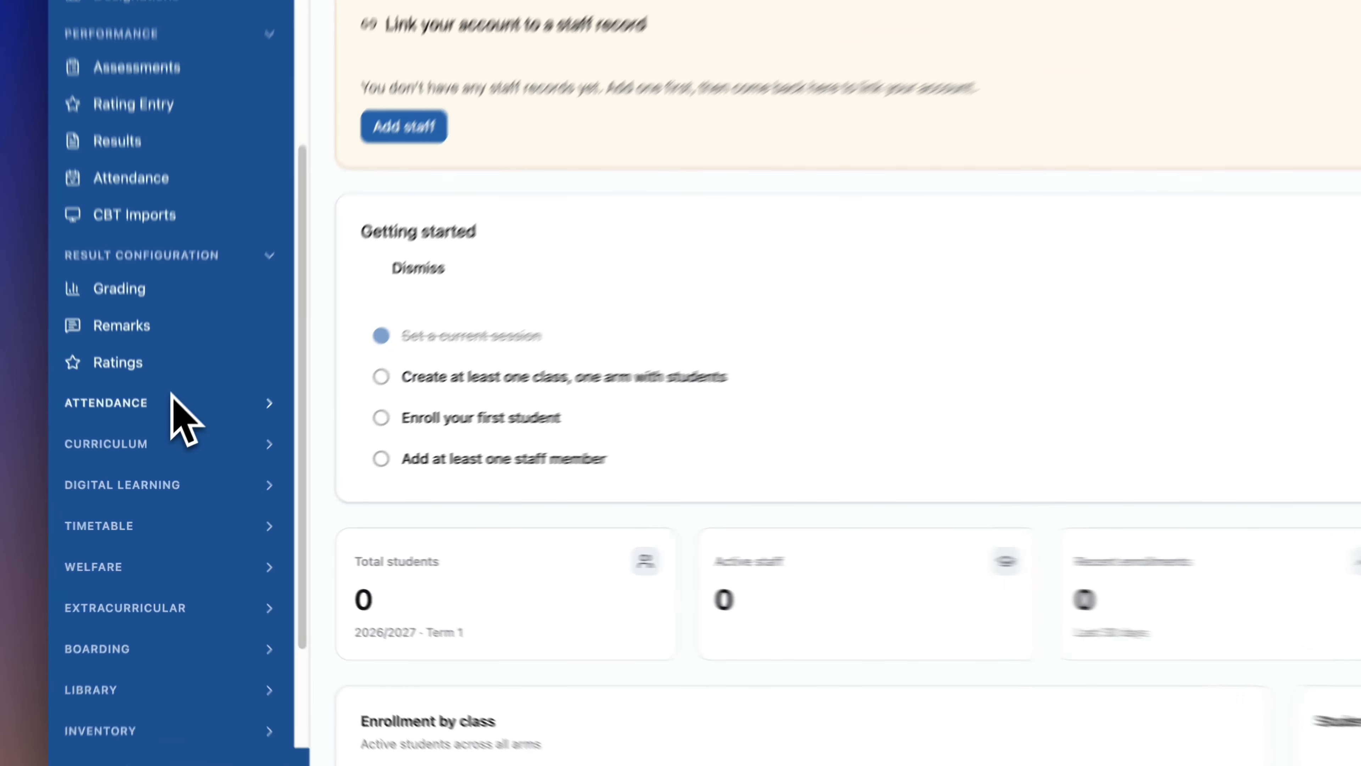
Expand the Attendance, Curriculum, Digital Learning and Timetable sidebar sections.
click(161, 450)
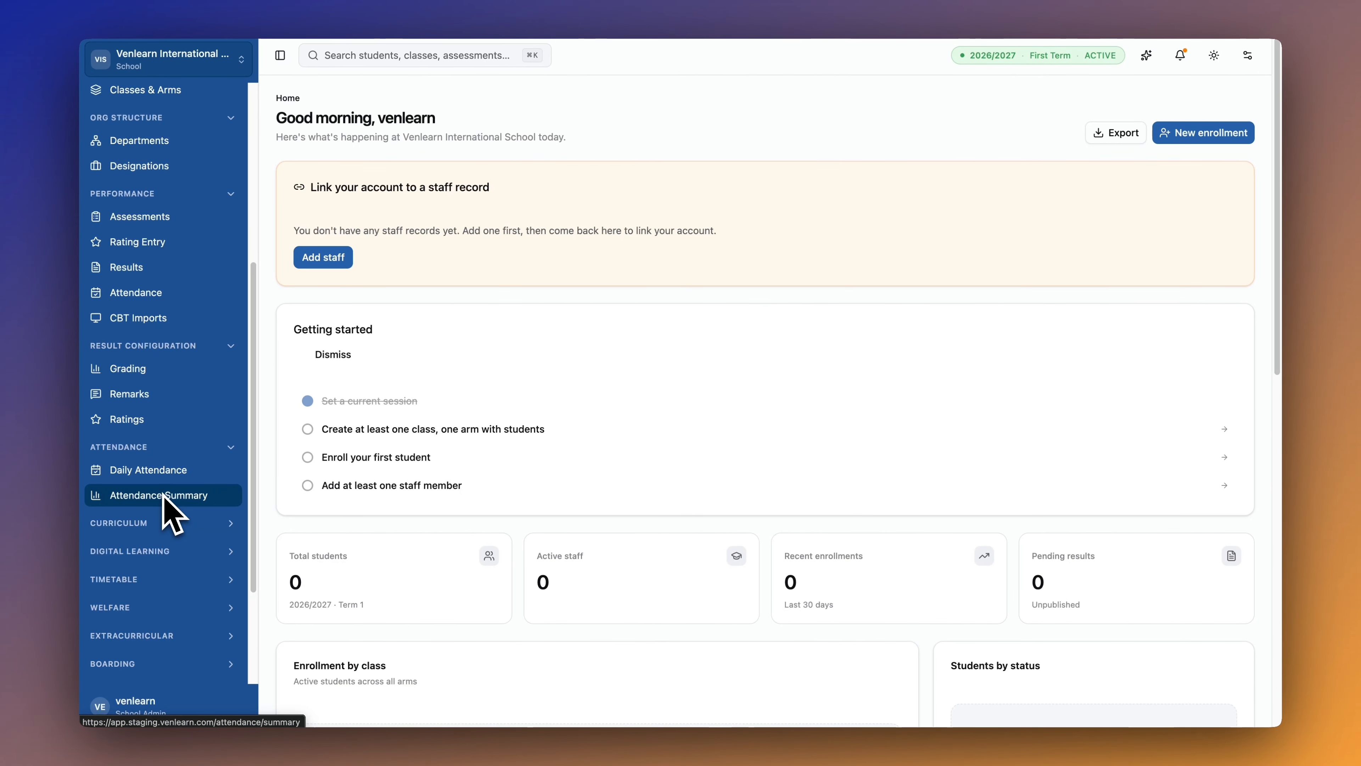
scroll(163, 499, down, 2)
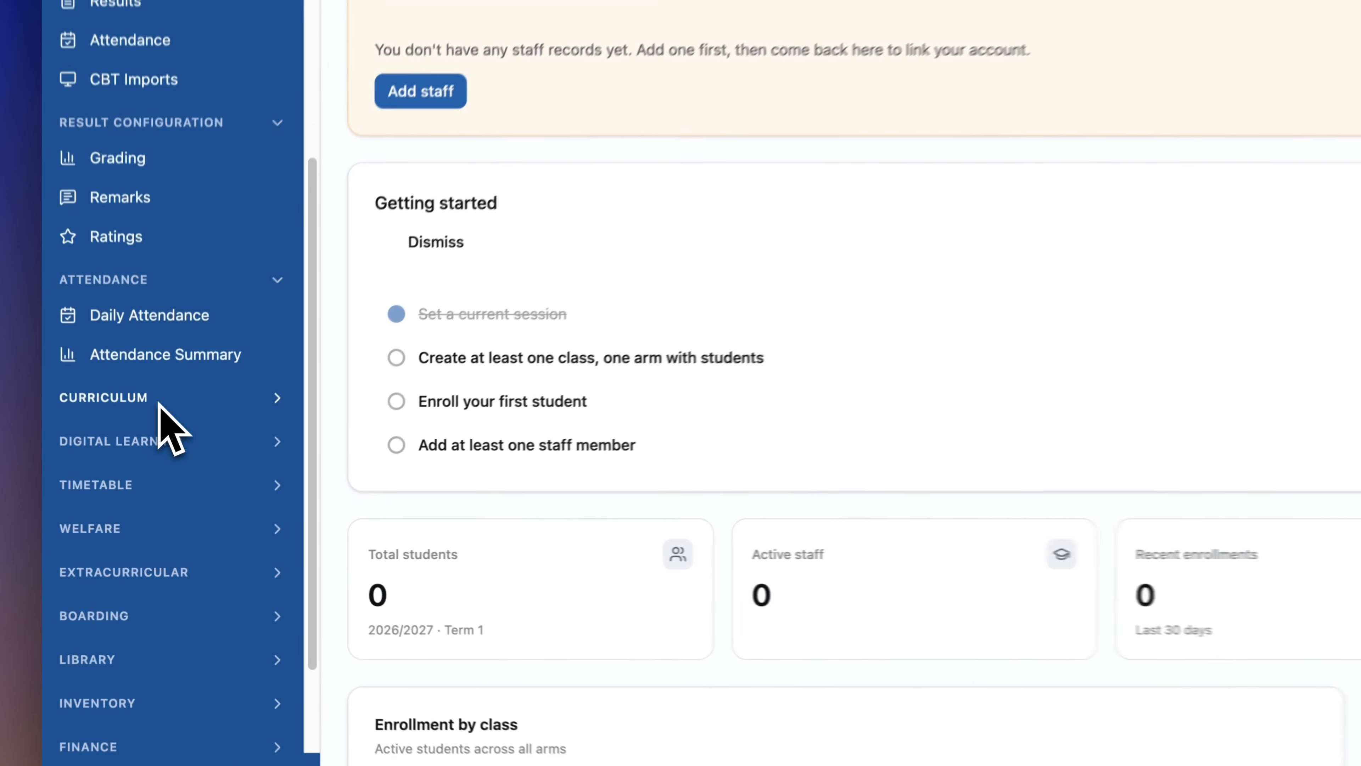
click(155, 524)
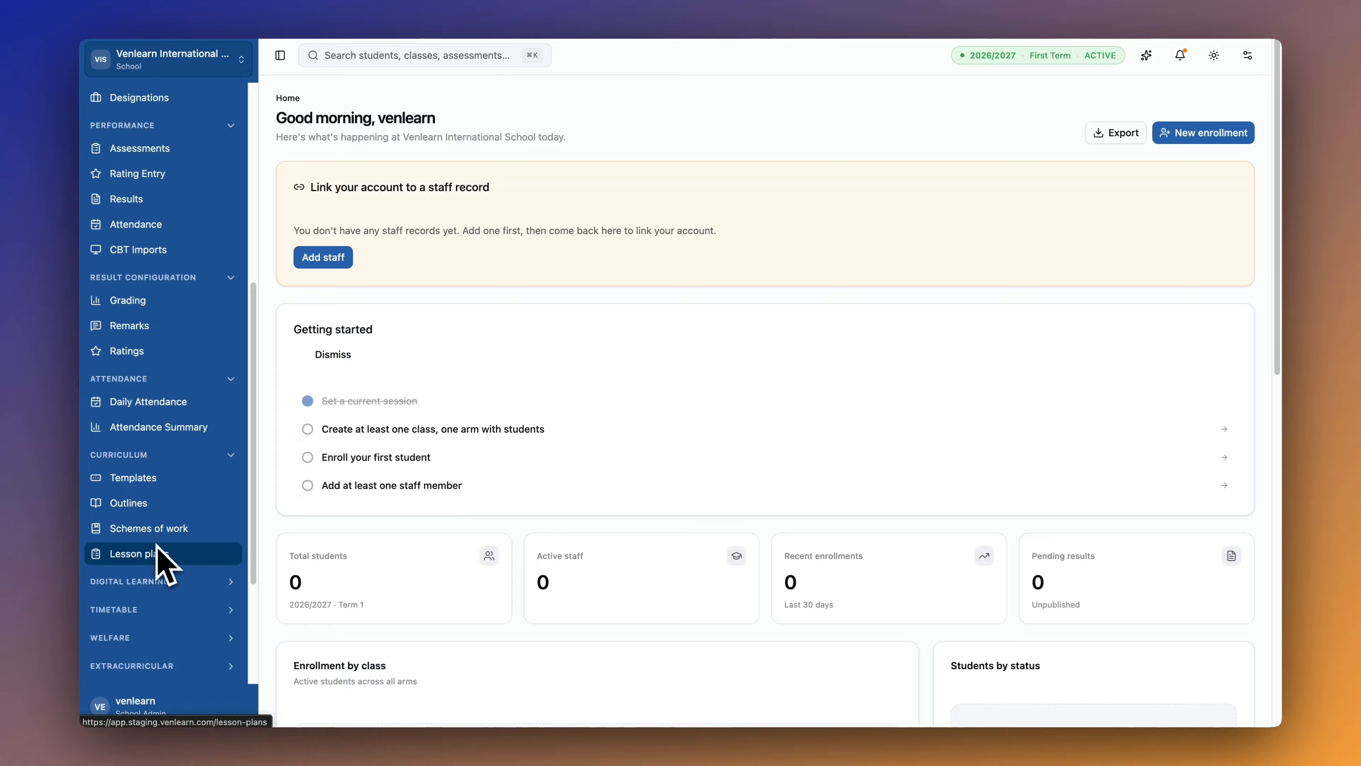
scroll(161, 558, down, 2)
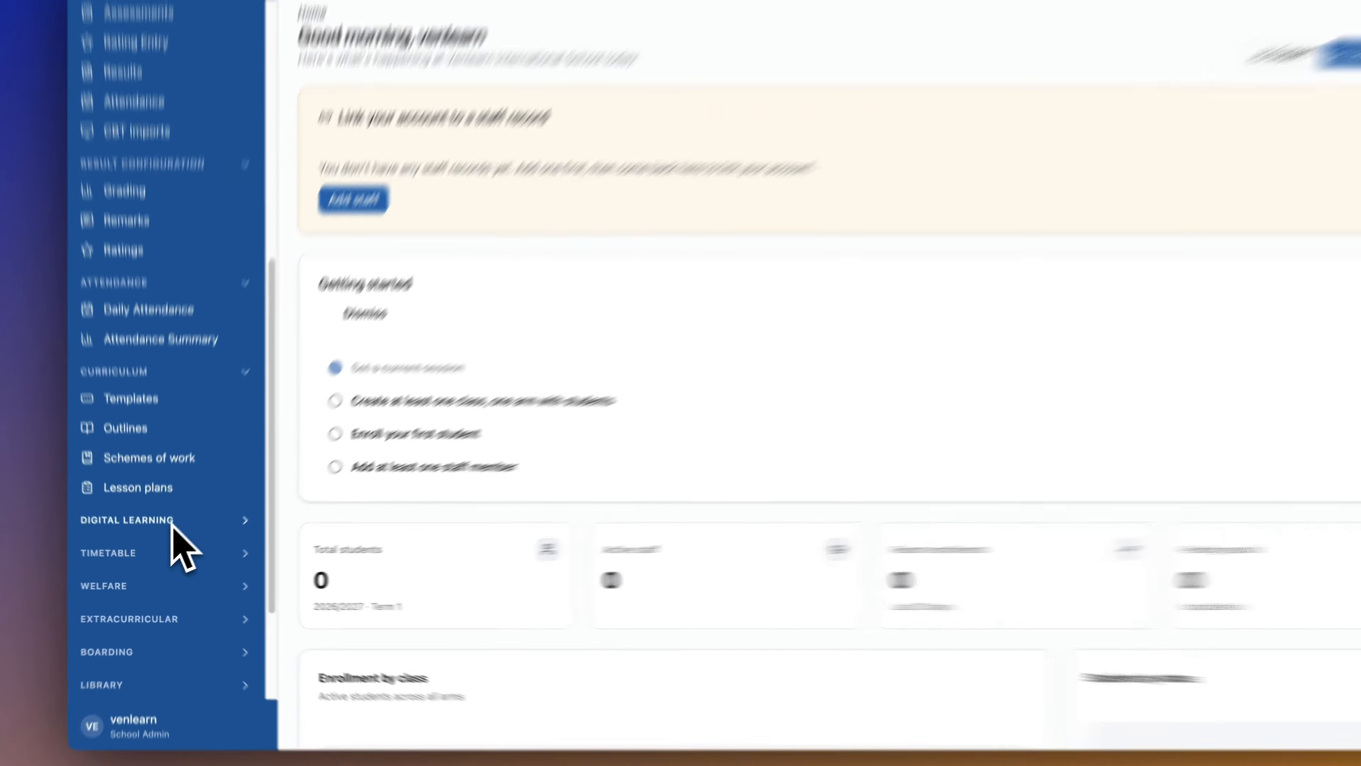
click(168, 534)
scroll(181, 504, down, 4)
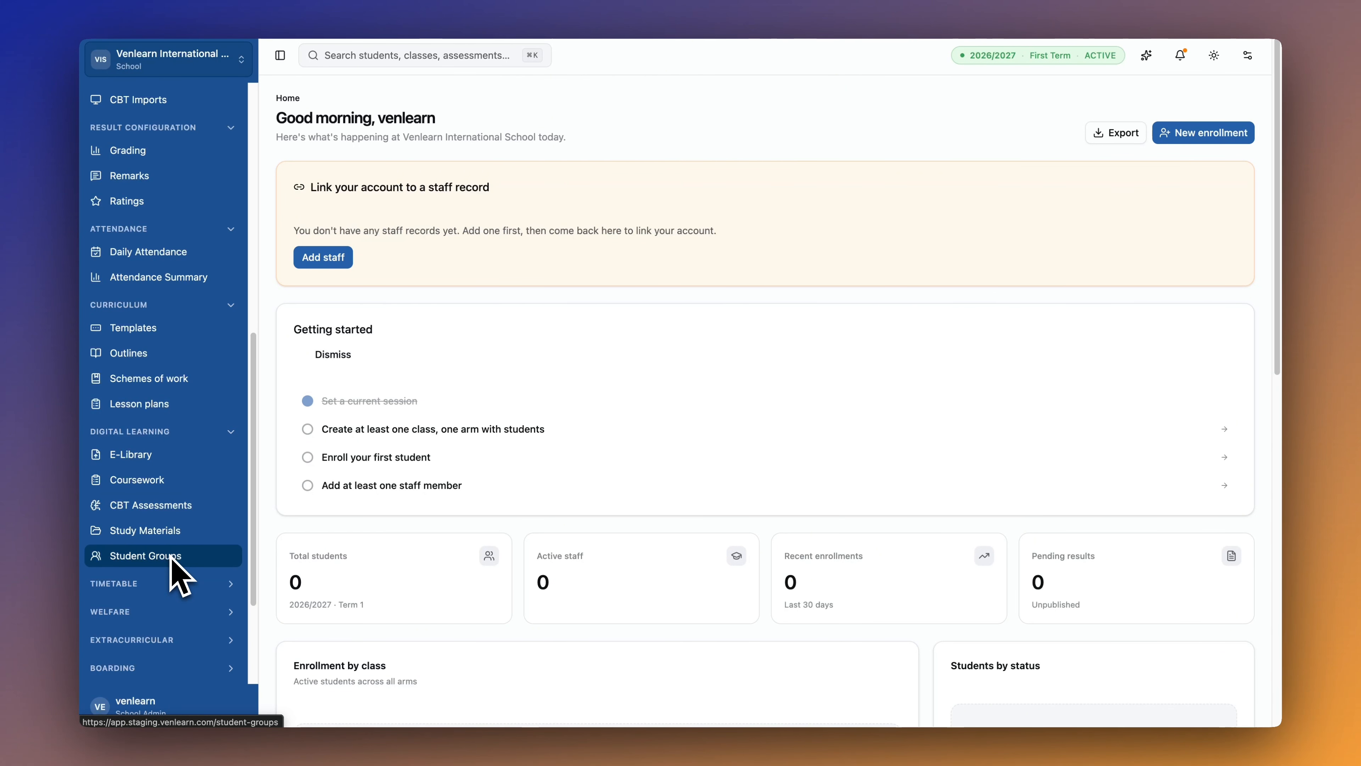
scroll(171, 555, down, 2)
click(179, 528)
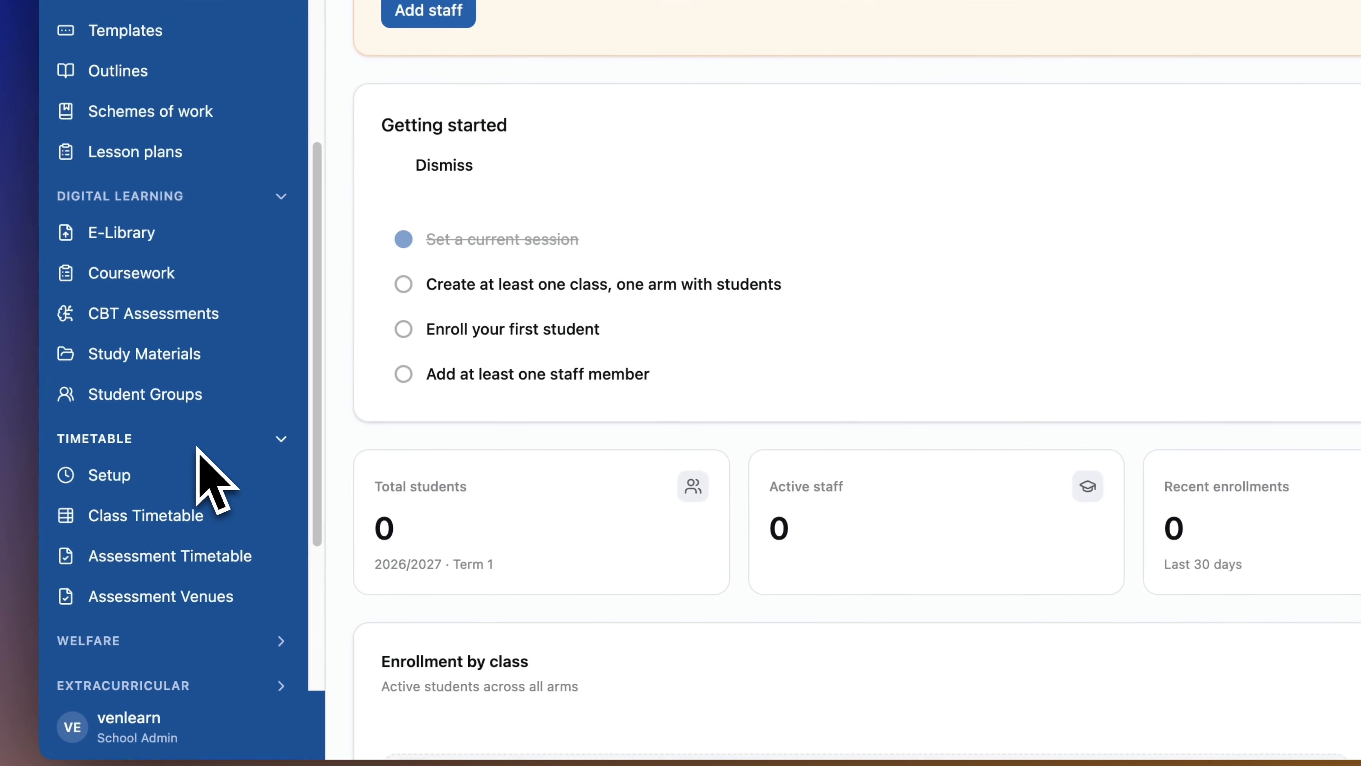
Expand the Welfare, Extracurricular and Boarding sidebar sections.
scroll(178, 529, down, 1)
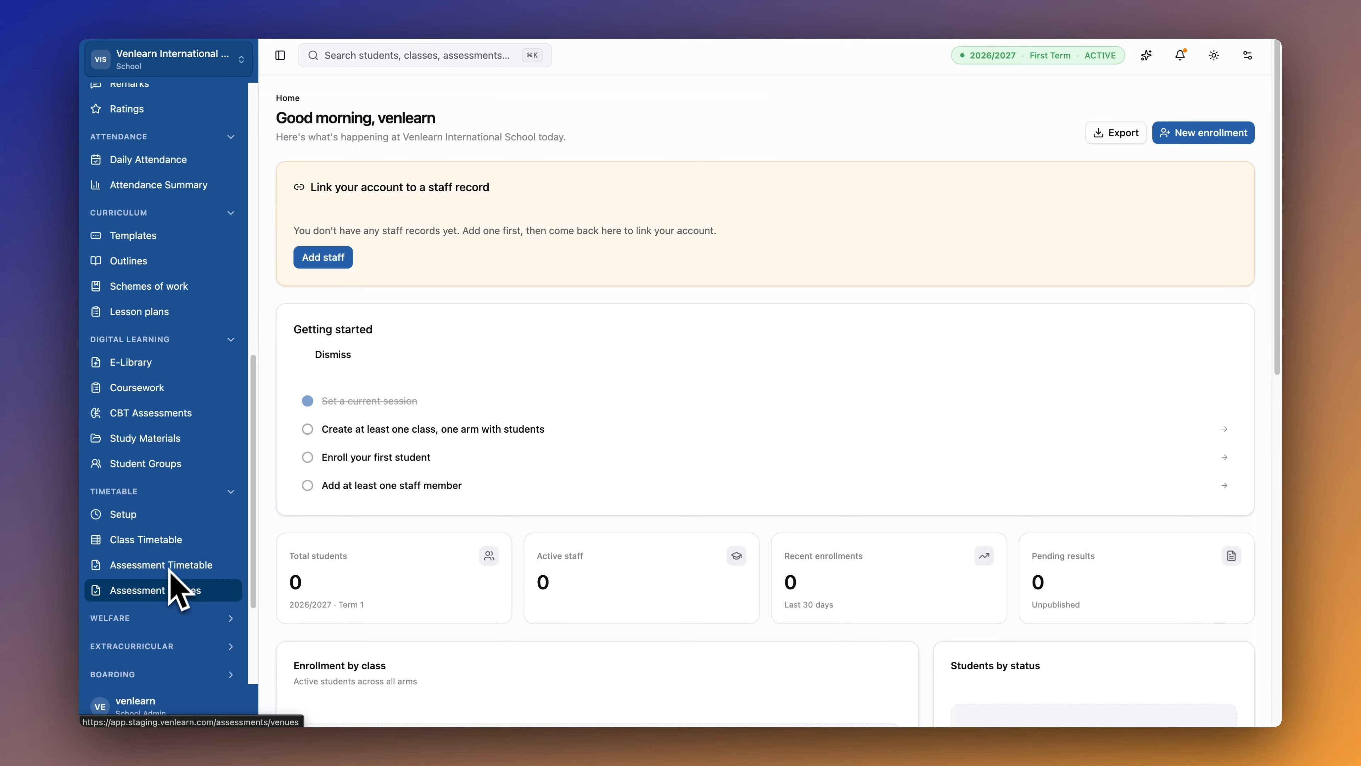
scroll(164, 587, down, 3)
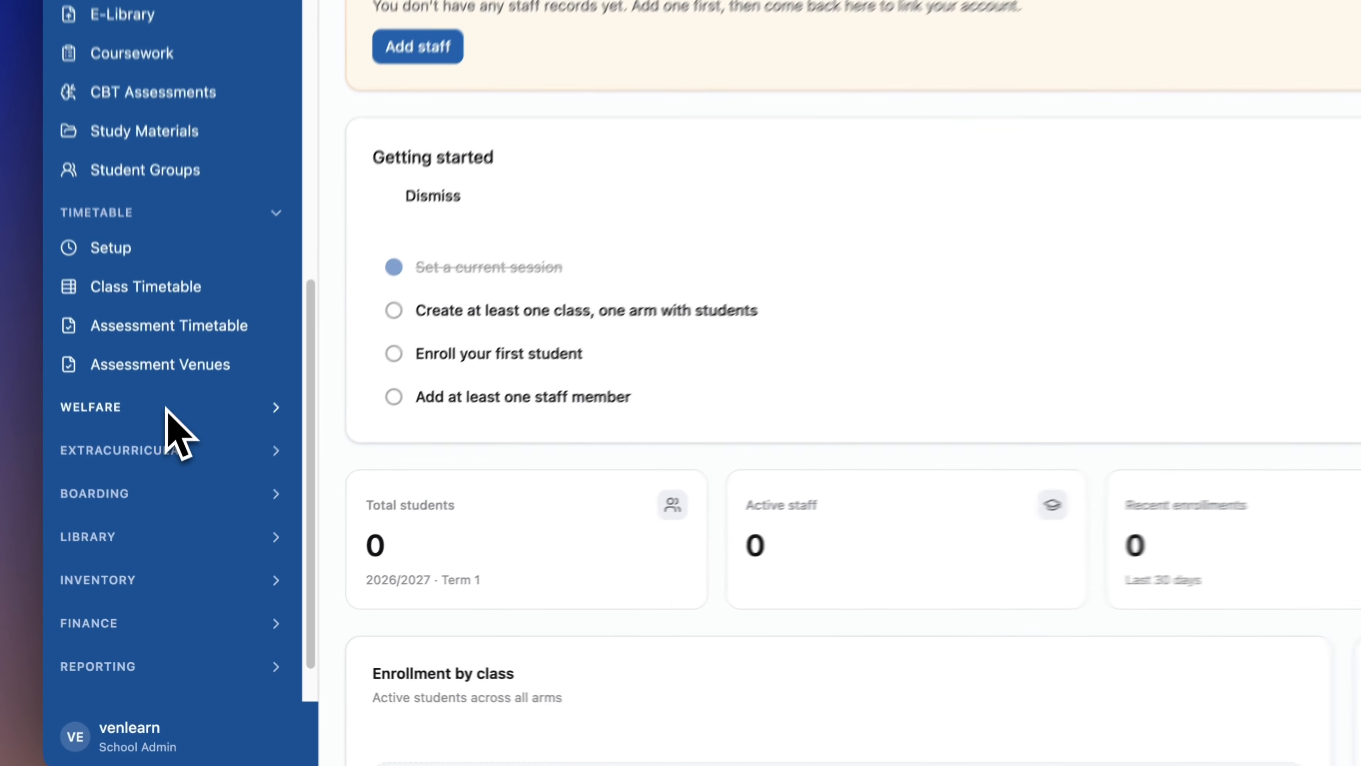
click(171, 491)
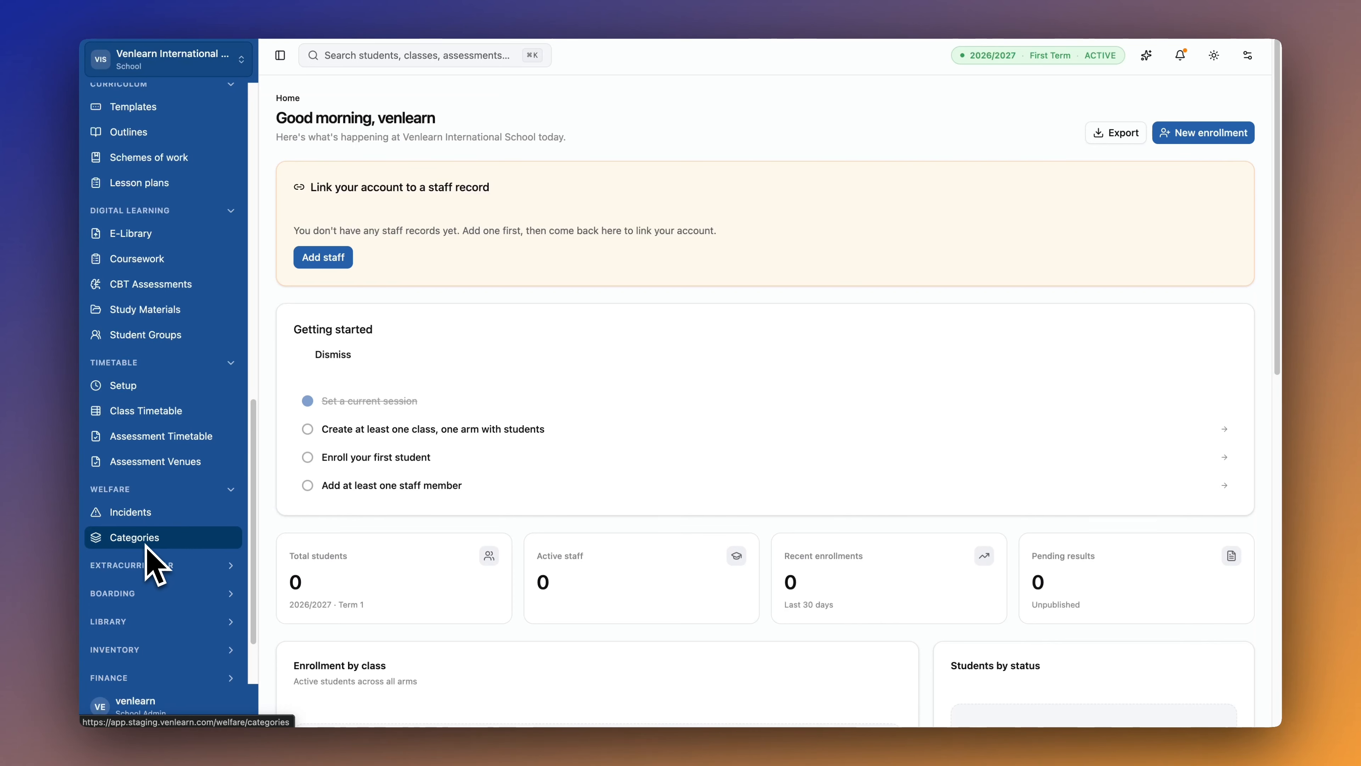
scroll(154, 536, down, 2)
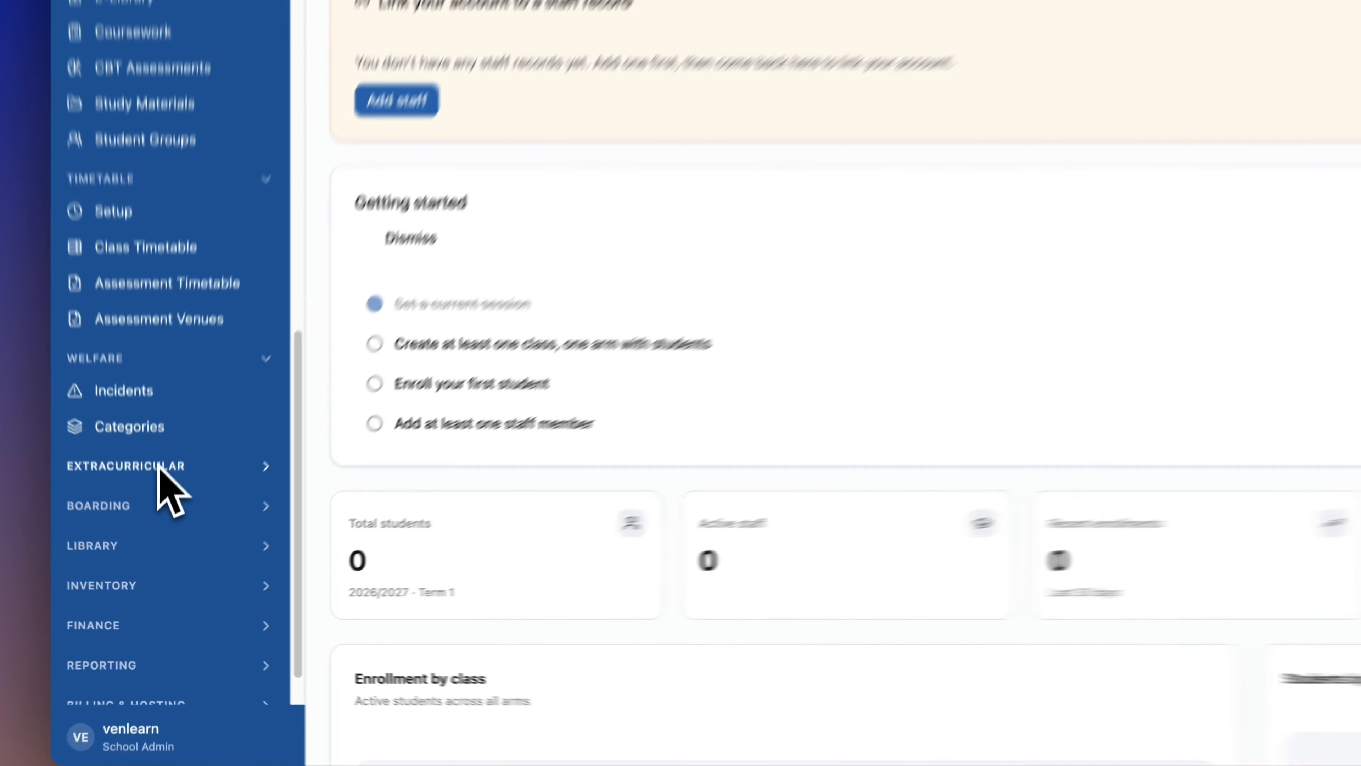
click(154, 515)
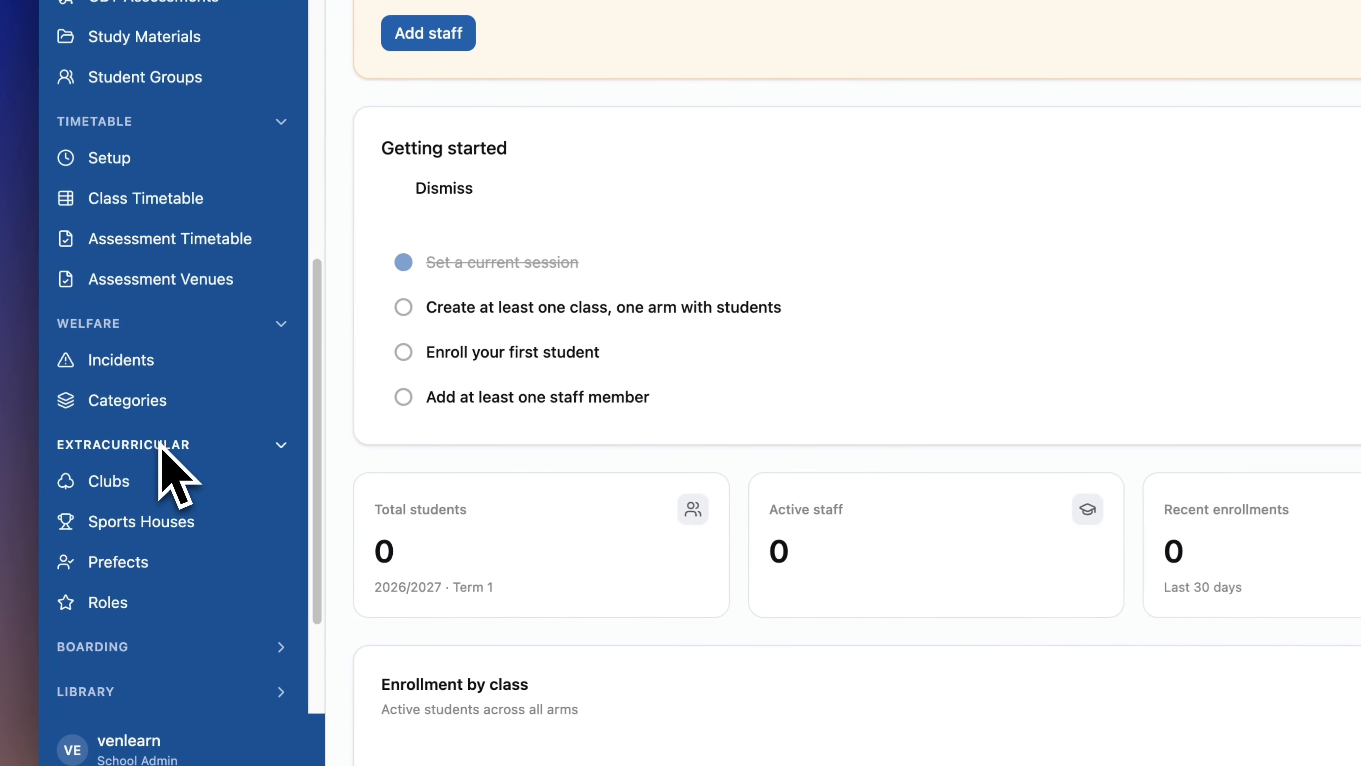
scroll(155, 523, down, 1)
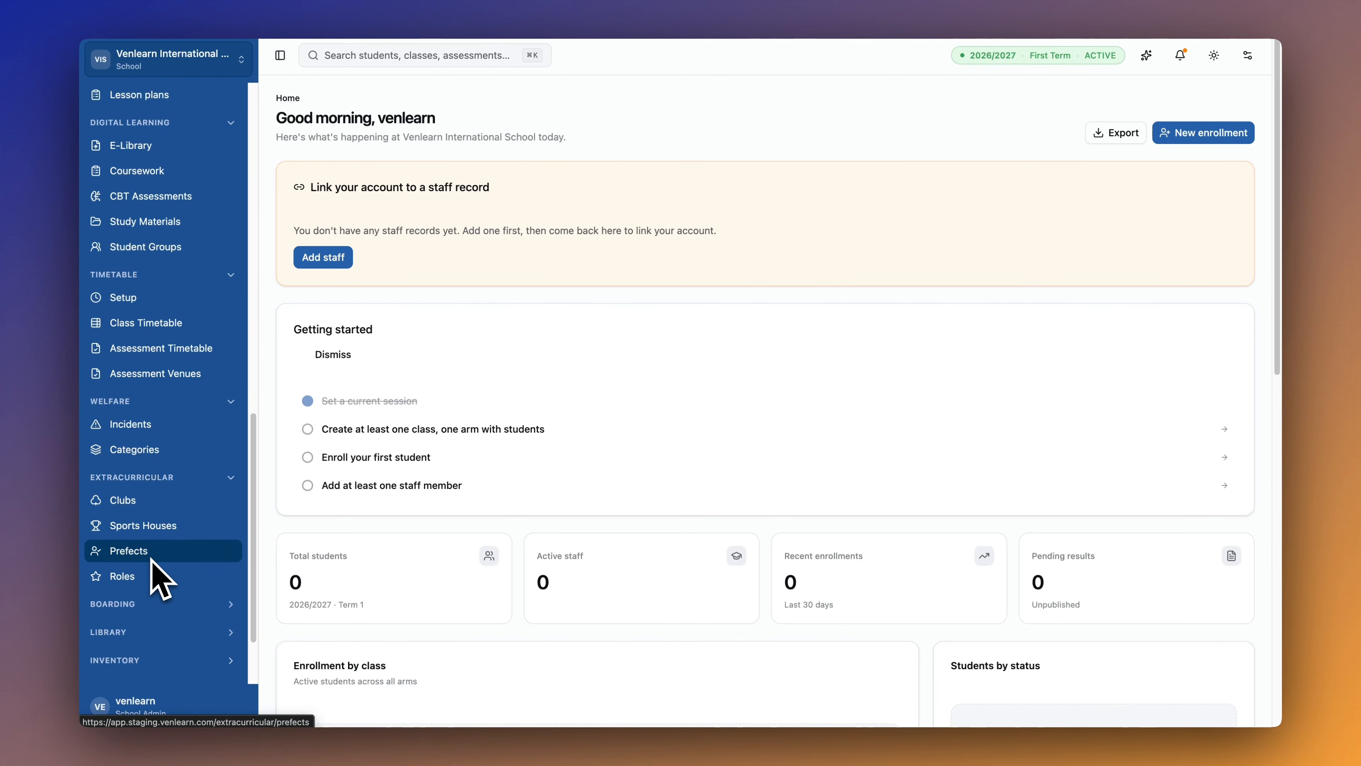
scroll(153, 560, down, 2)
click(155, 558)
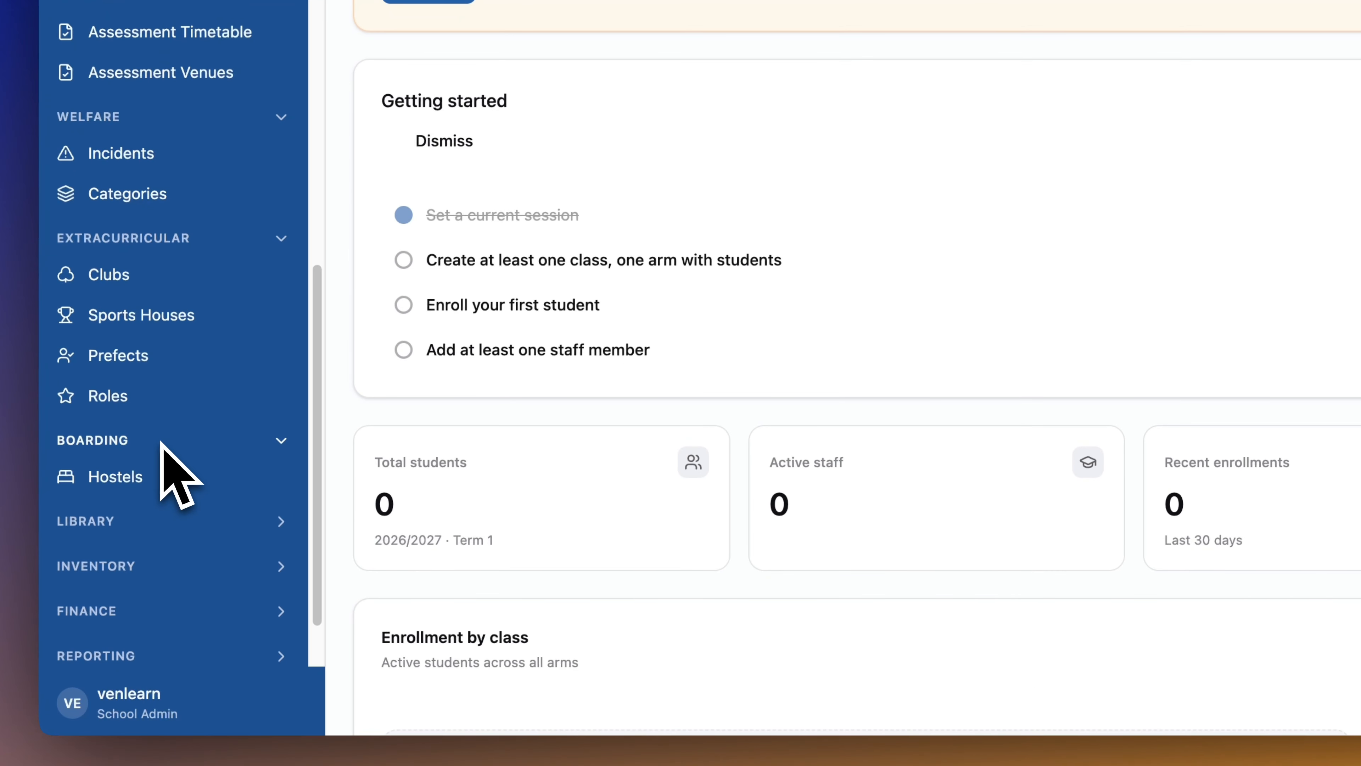
Expand the Library and Inventory sidebar sections.
scroll(162, 443, down, 2)
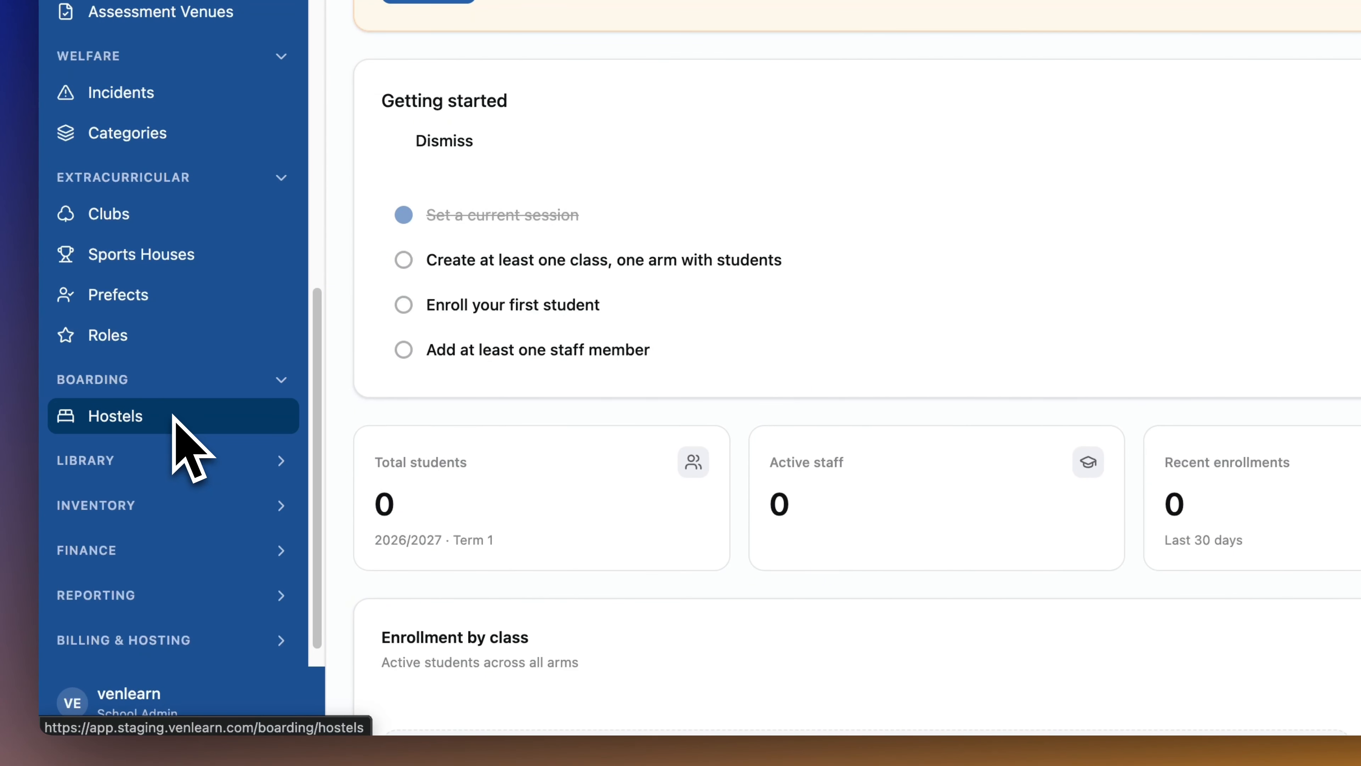
scroll(173, 415, down, 1)
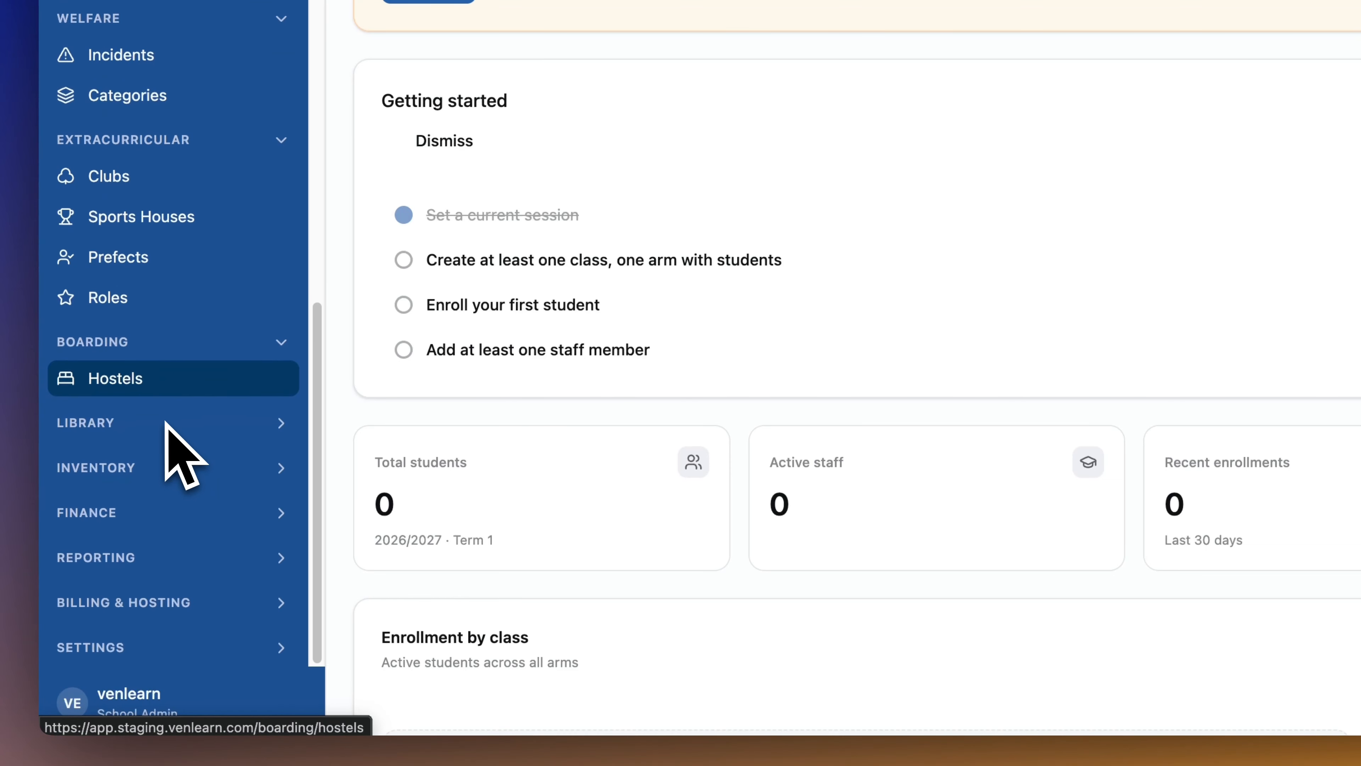
click(166, 421)
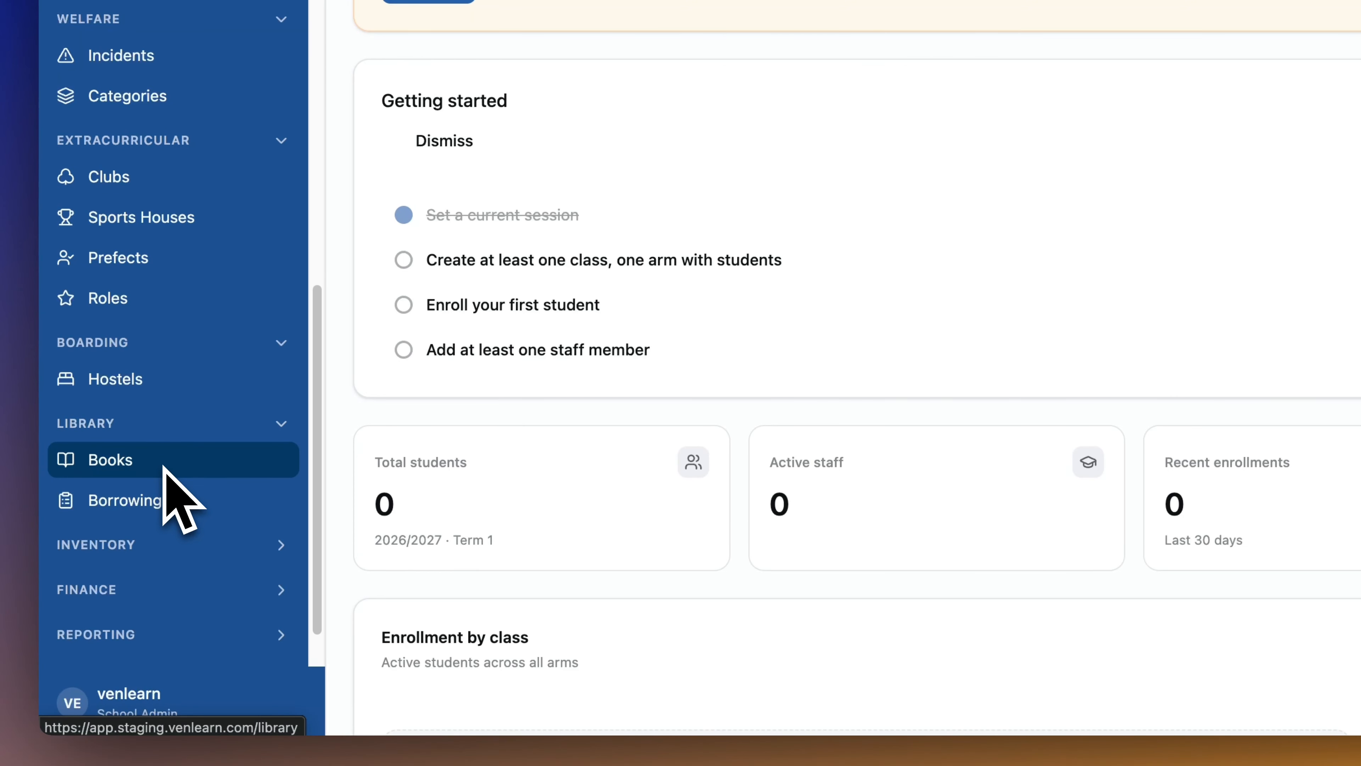
scroll(163, 467, down, 2)
click(164, 485)
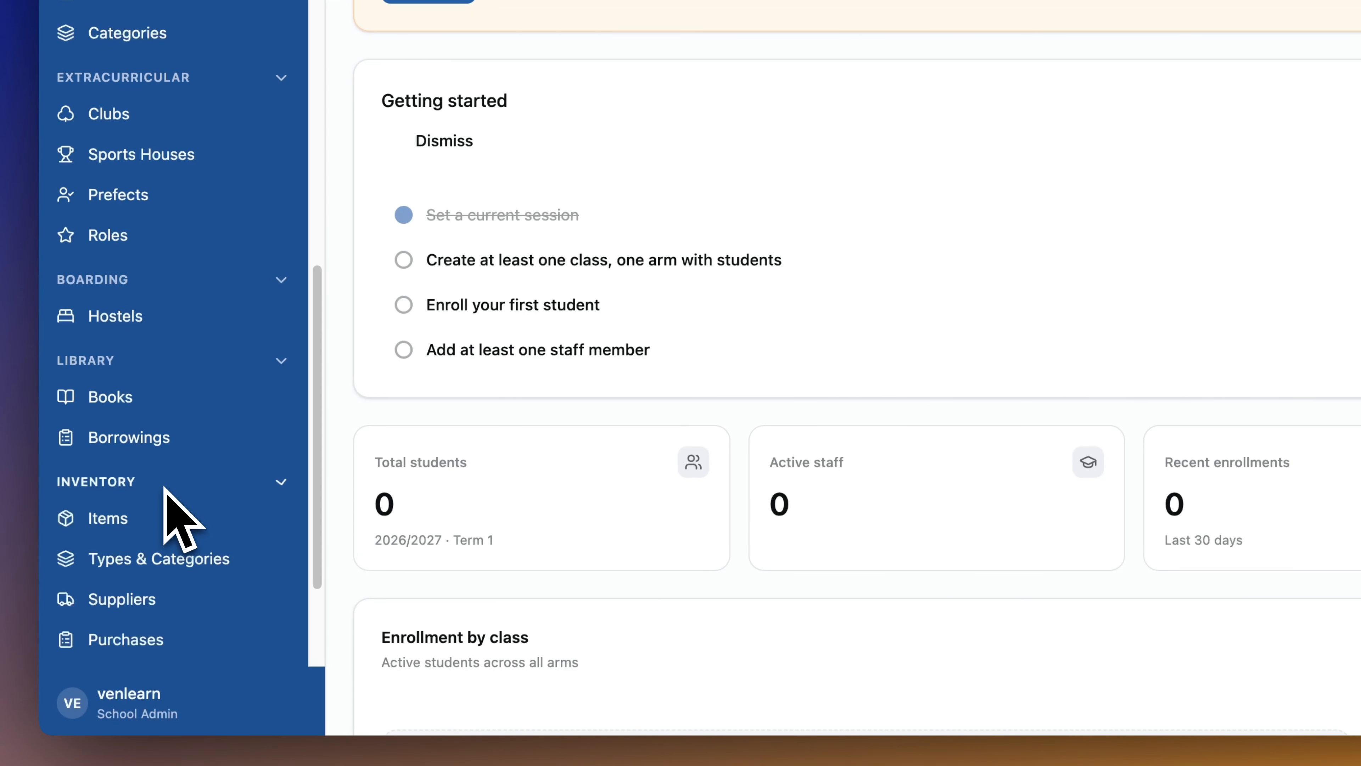
scroll(171, 520, down, 3)
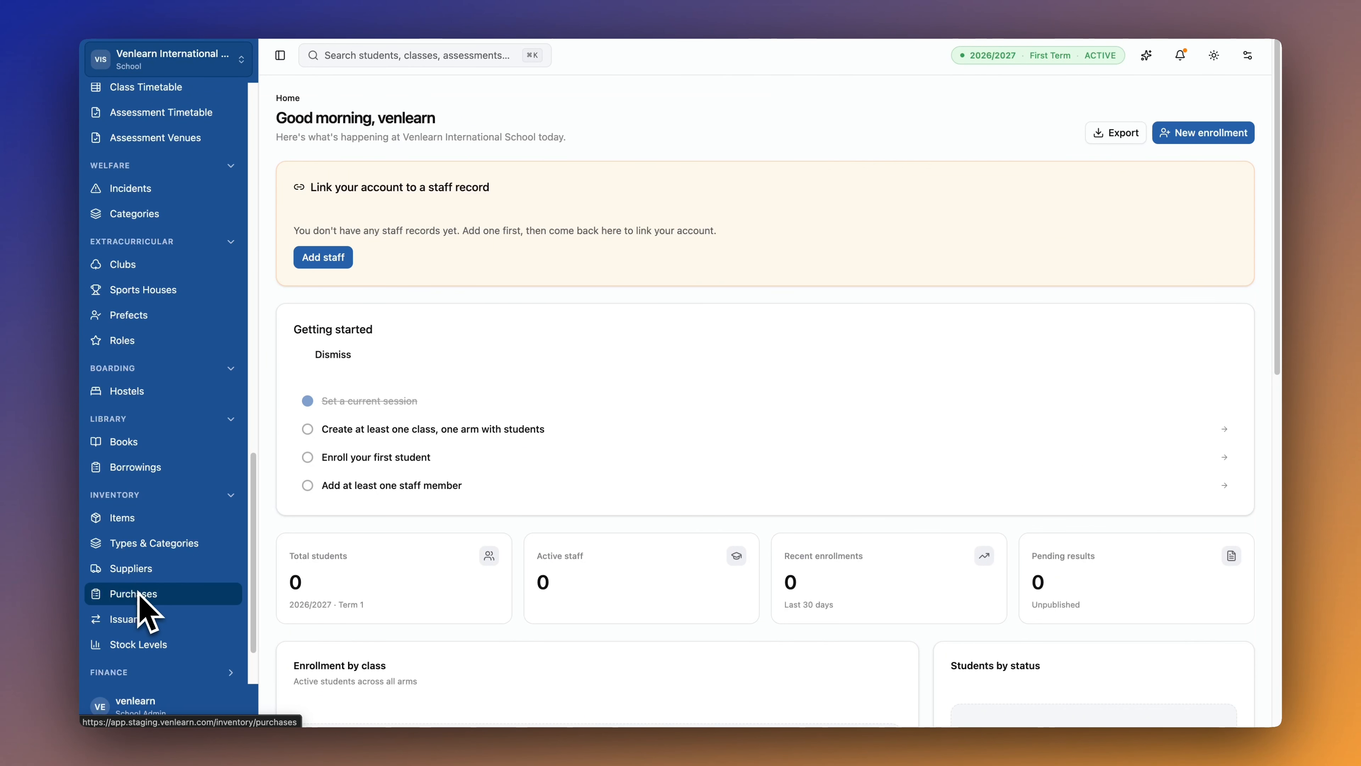
scroll(147, 601, down, 2)
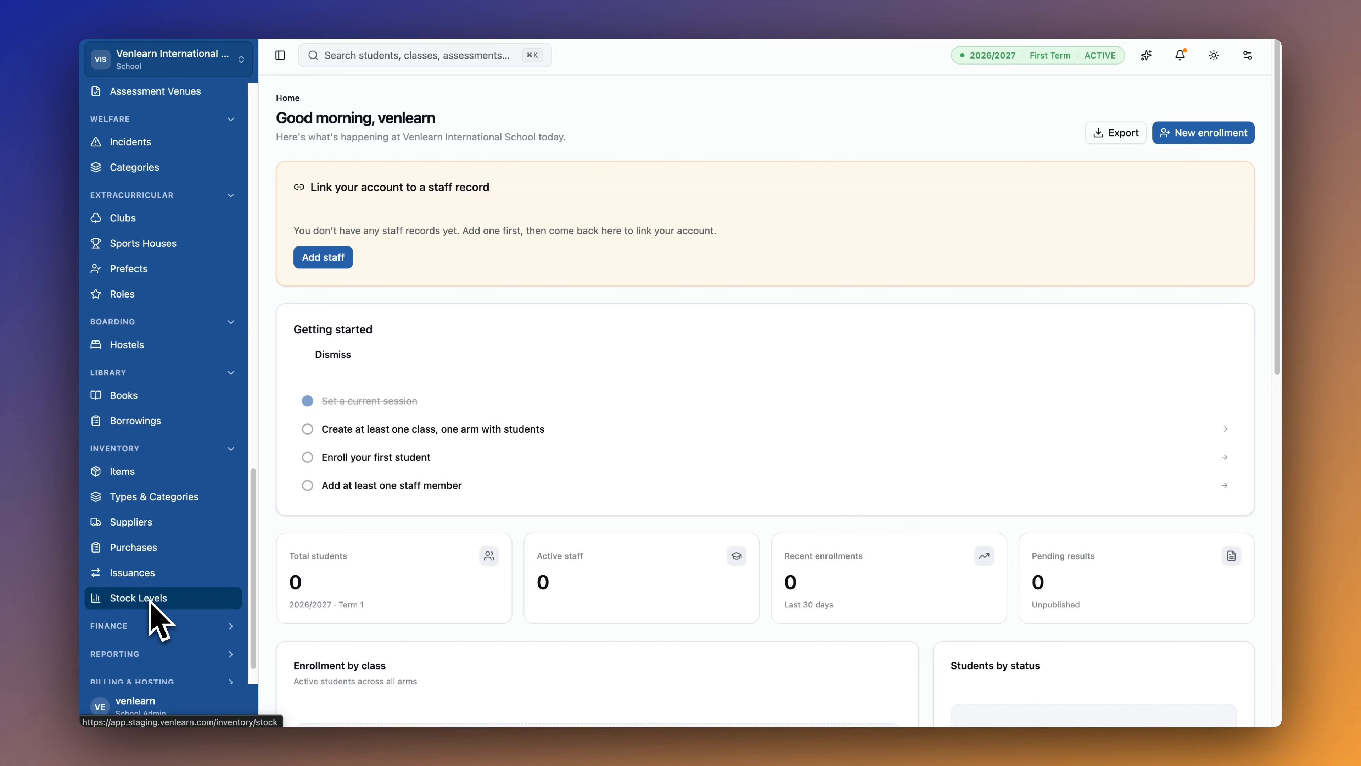
scroll(156, 619, down, 4)
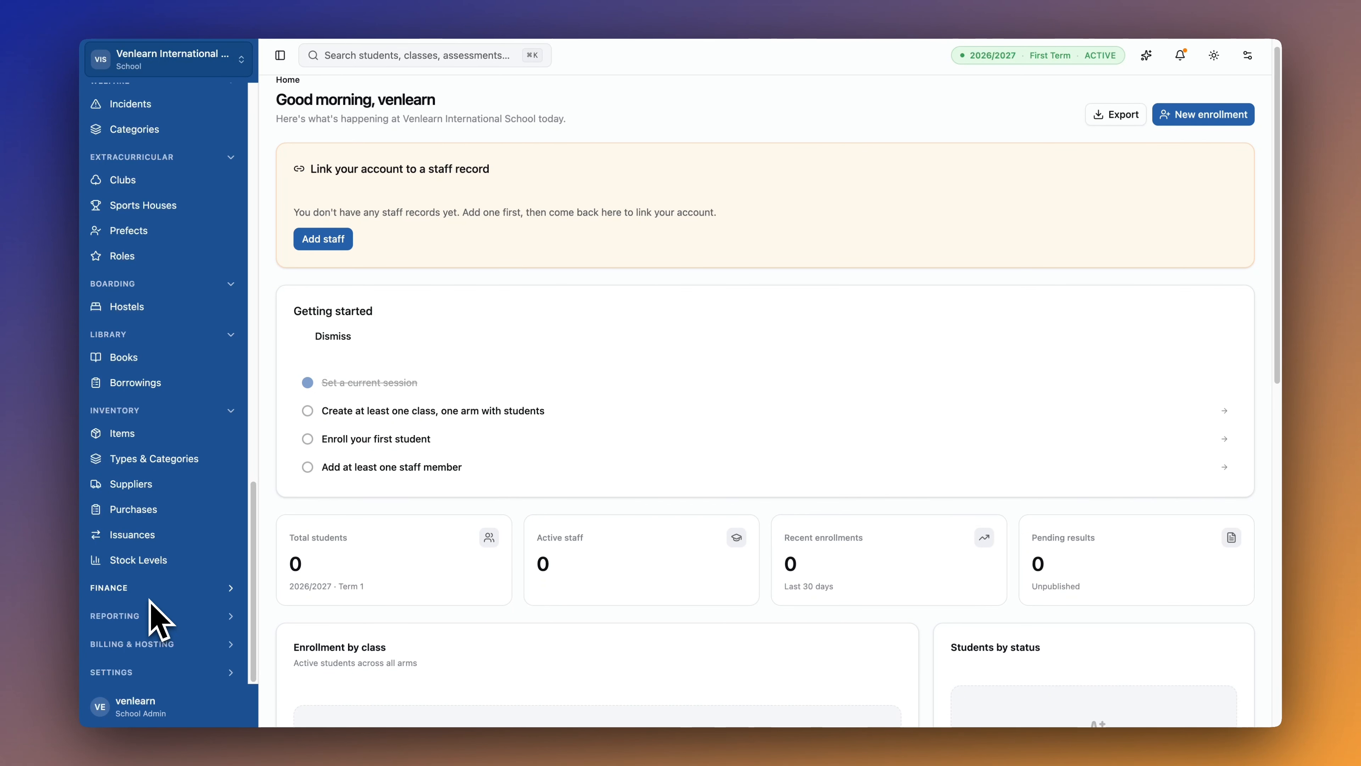
Expand the Finance and Reporting sections, then scroll the sidebar back up.
click(153, 589)
scroll(153, 590, down, 2)
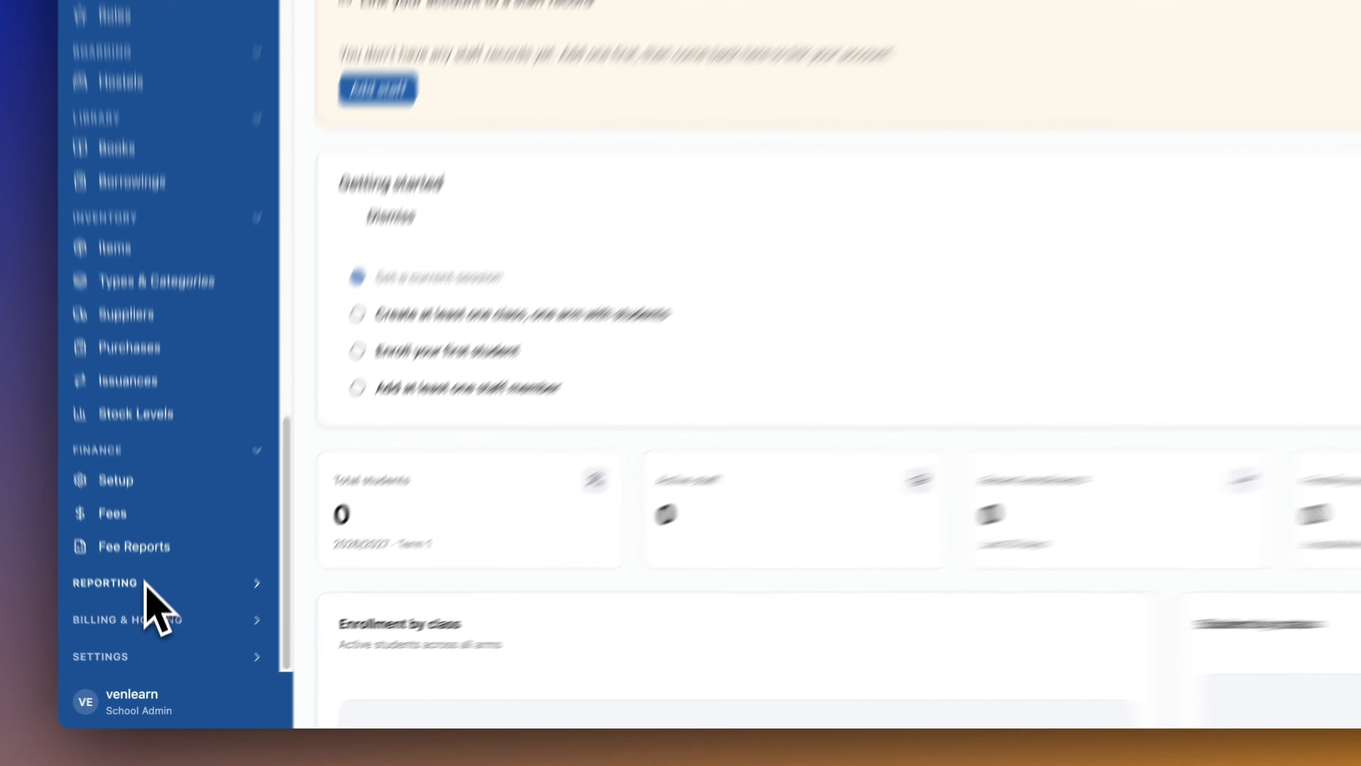
click(153, 637)
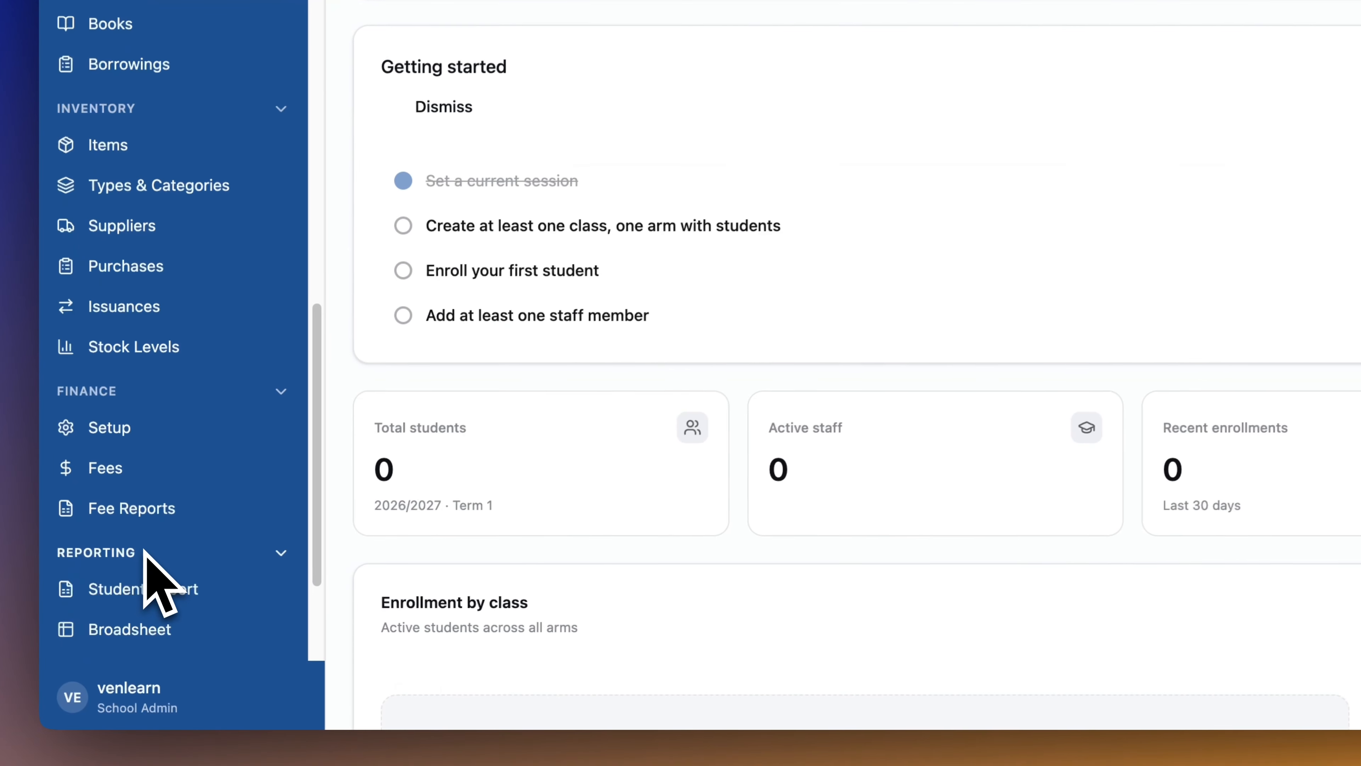
scroll(145, 563, down, 5)
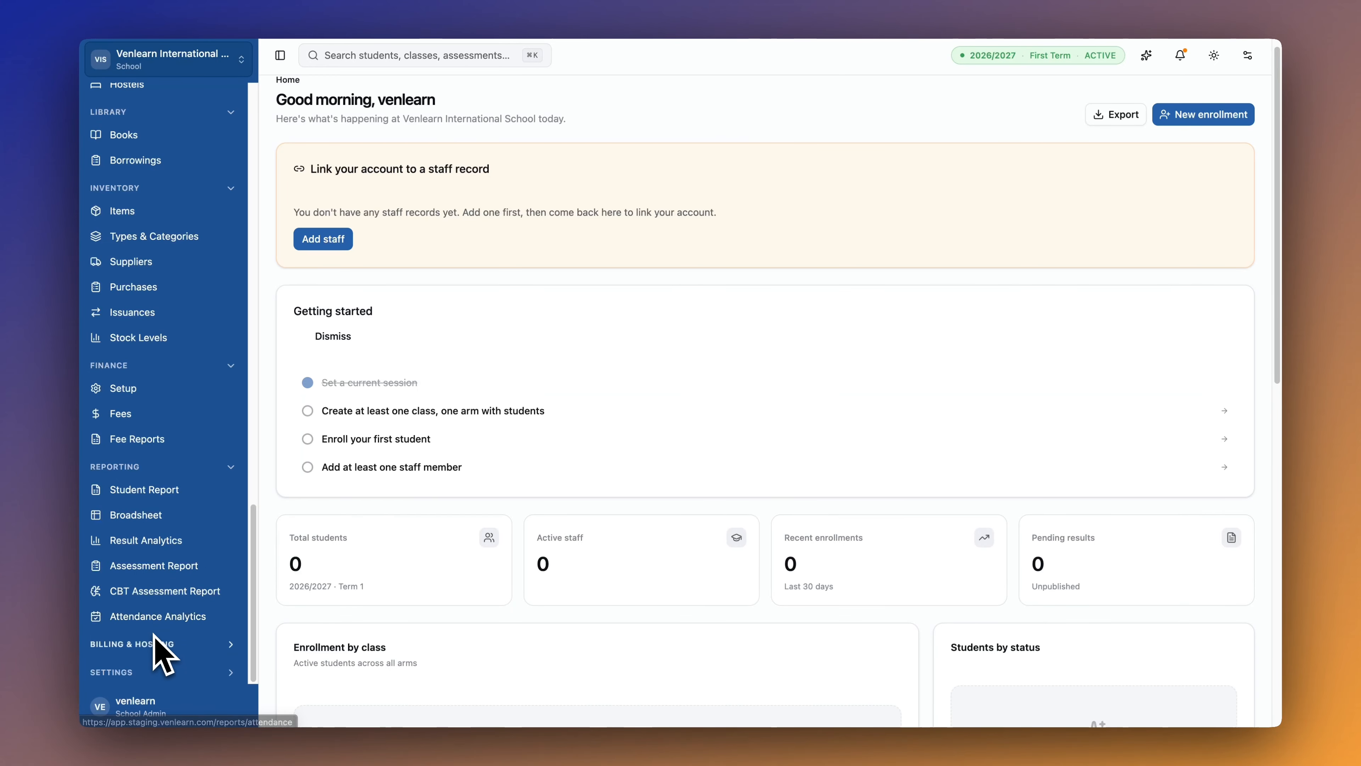
scroll(173, 623, down, 2)
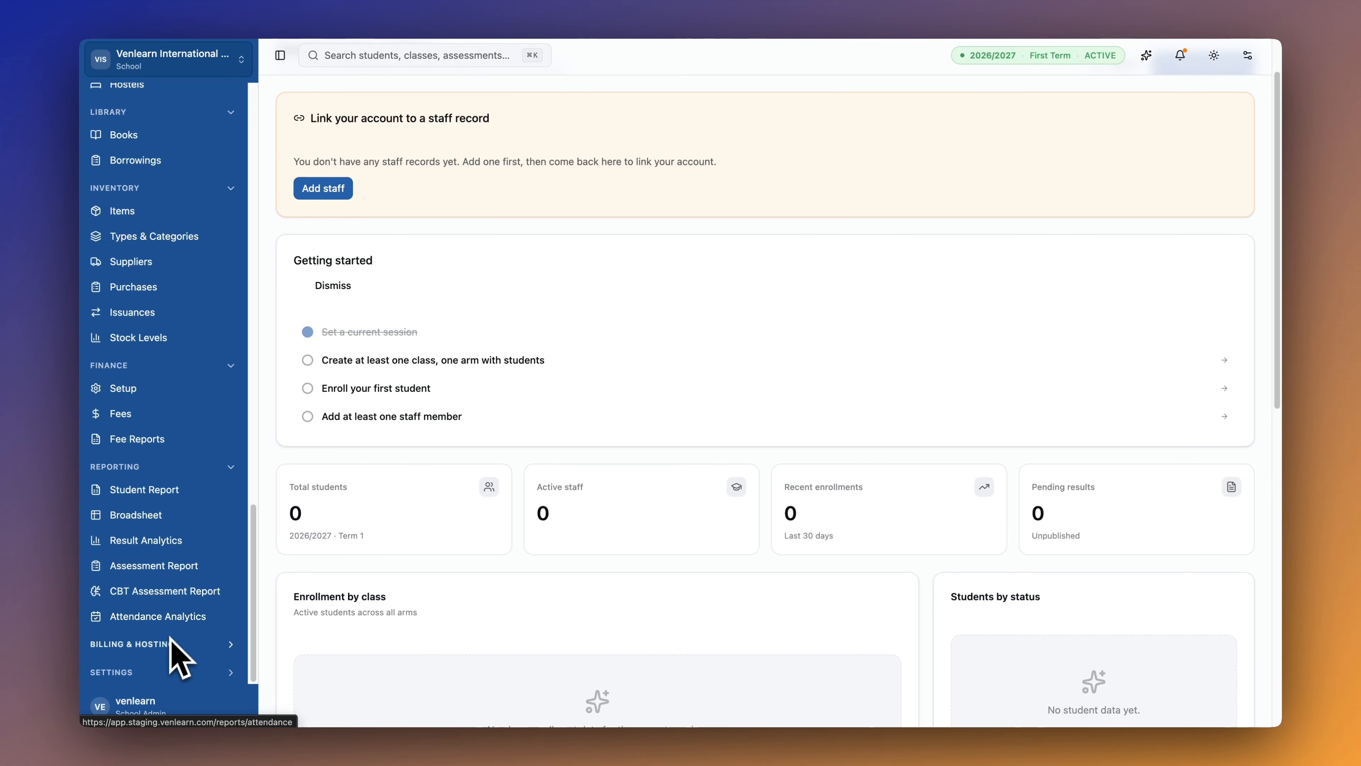
scroll(182, 590, up, 12)
scroll(190, 587, up, 10)
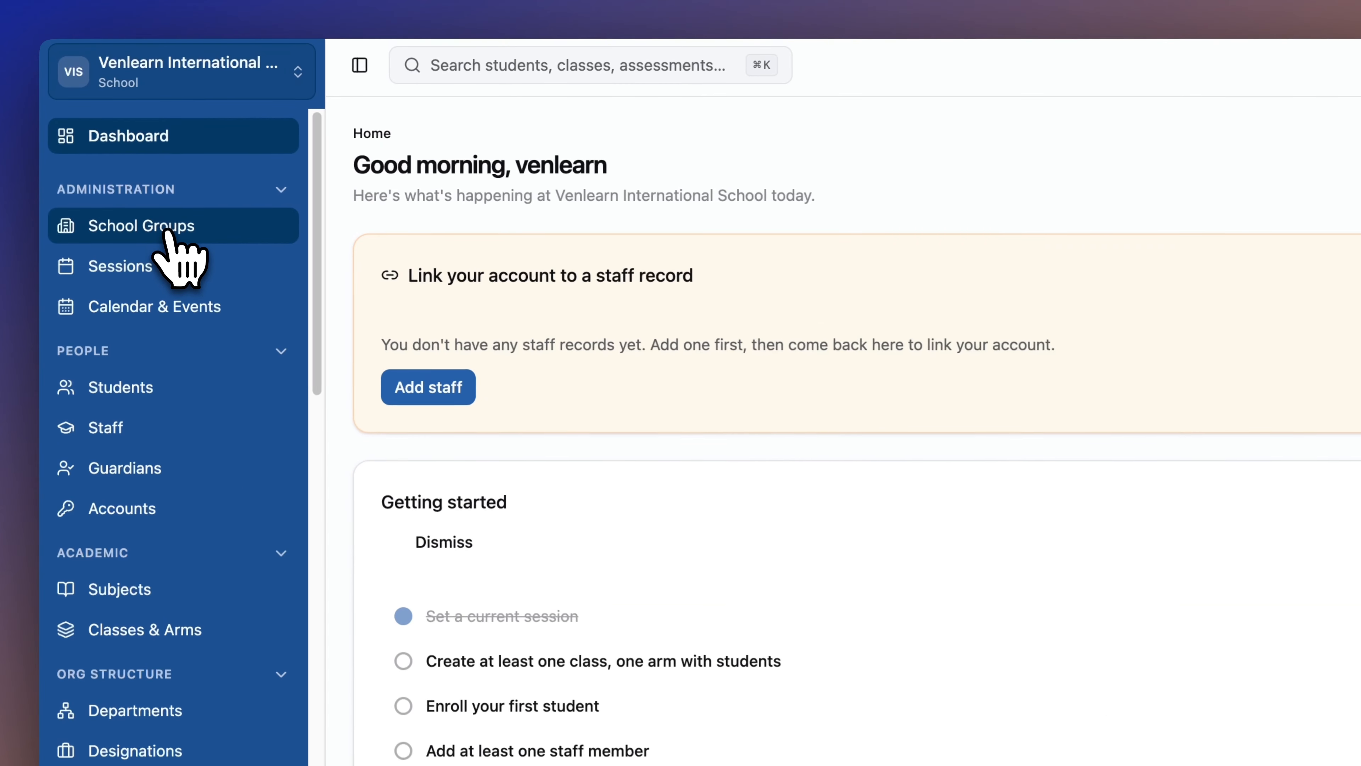
Create the school group Nursery & Primary School with short name NPS.
click(172, 158)
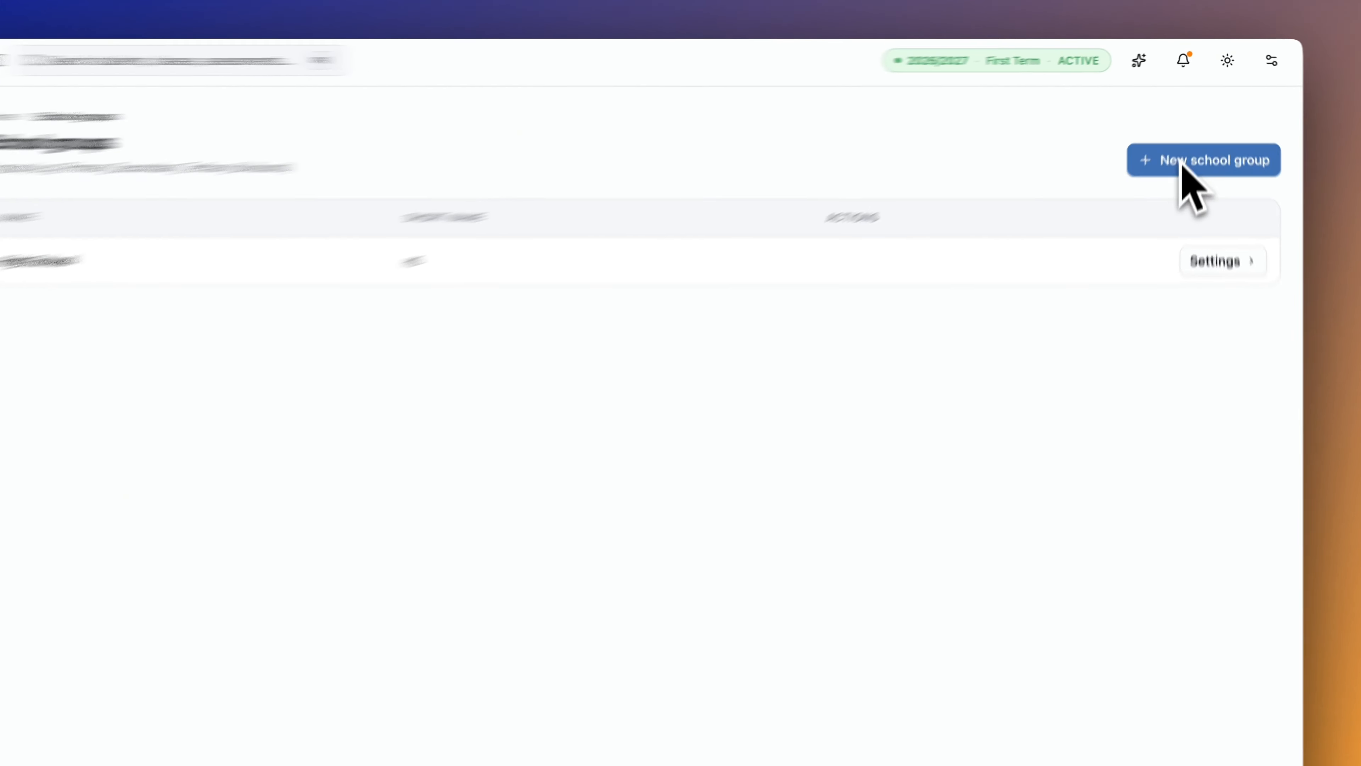
click(1191, 133)
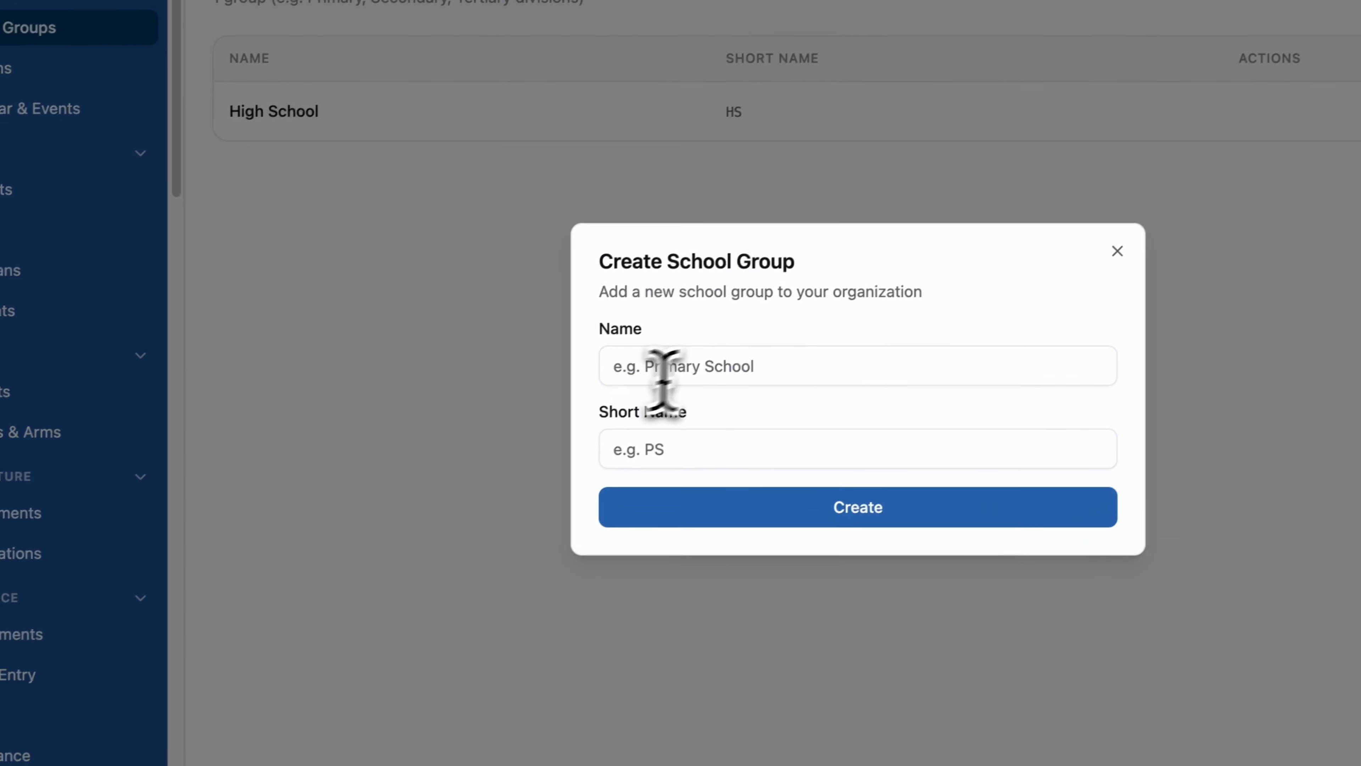
click(691, 372)
text(Prima)
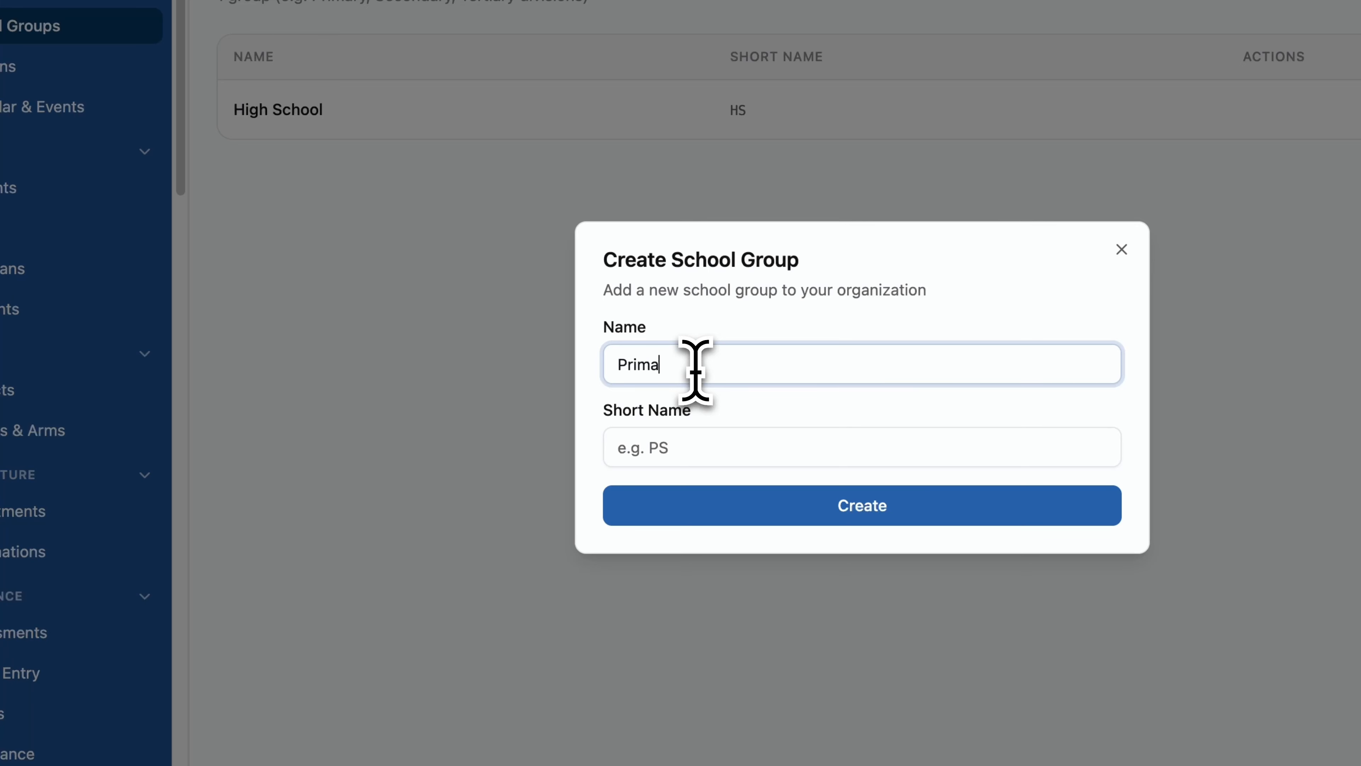
text(ry)
key(BackSpace)
key(BackSpace)
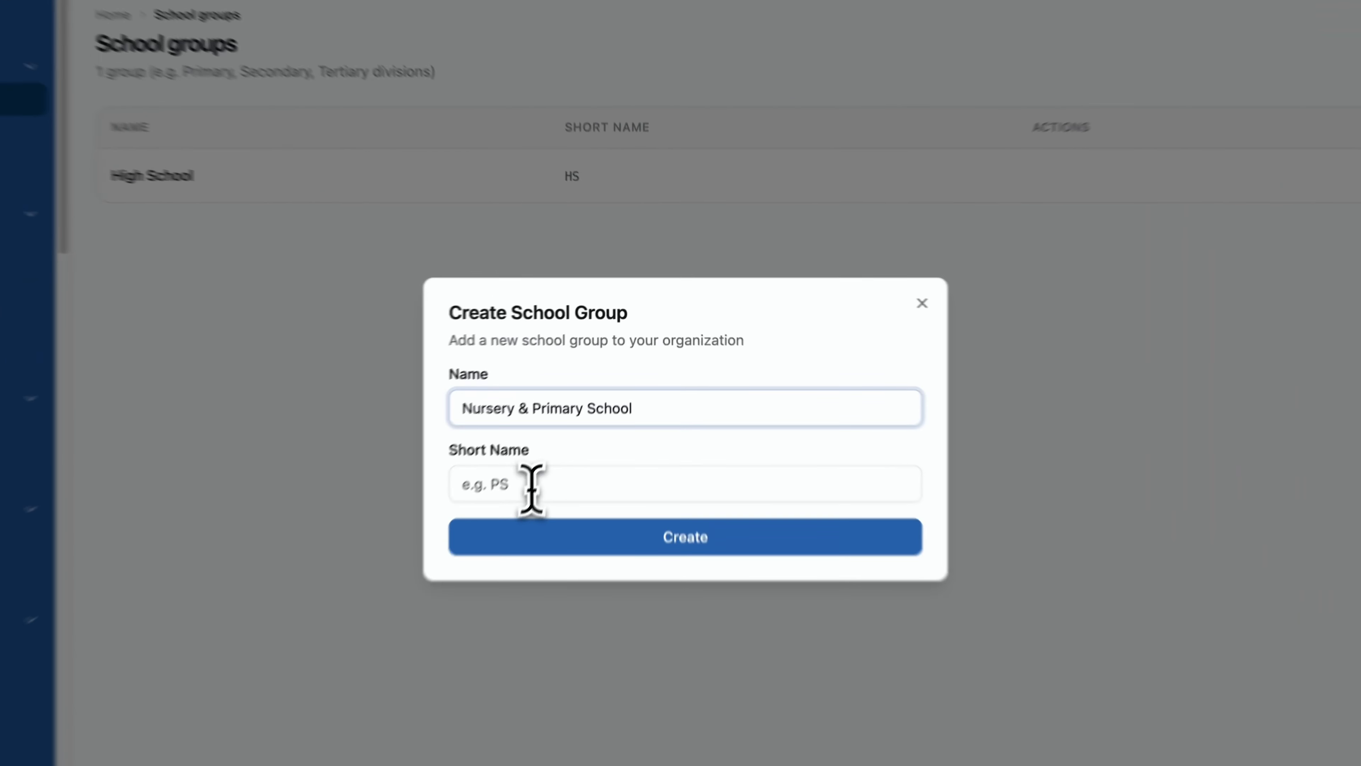
click(574, 421)
text(NPS)
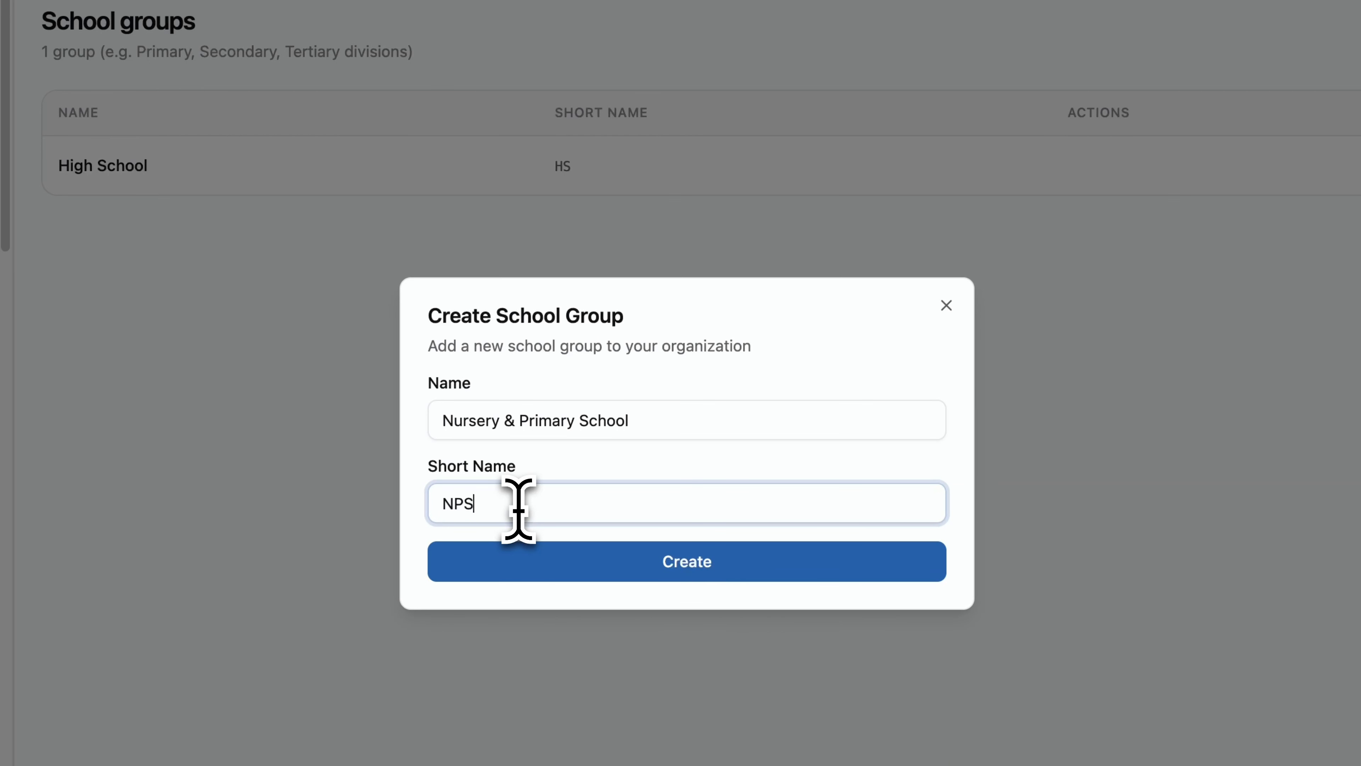
click(613, 571)
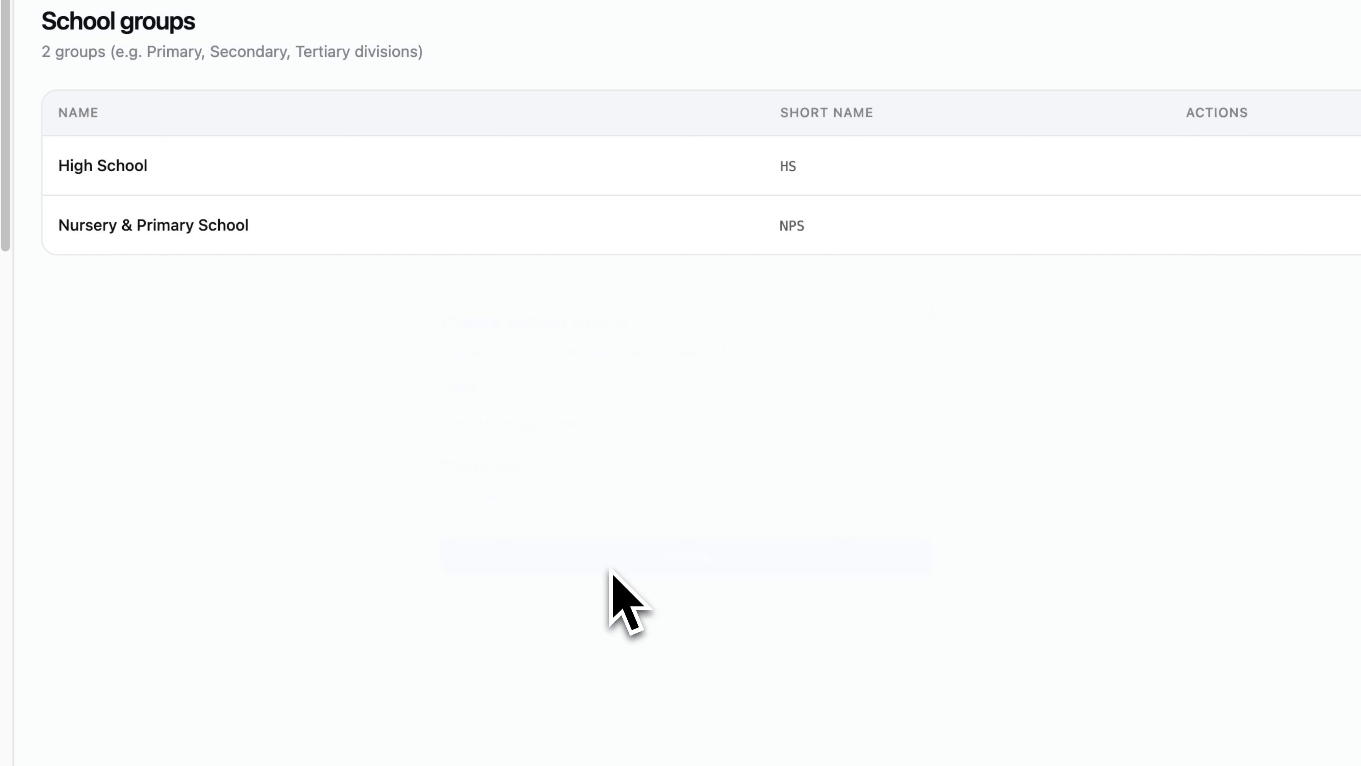
Create the school group Pre-nursery with short name PN.
click(1185, 189)
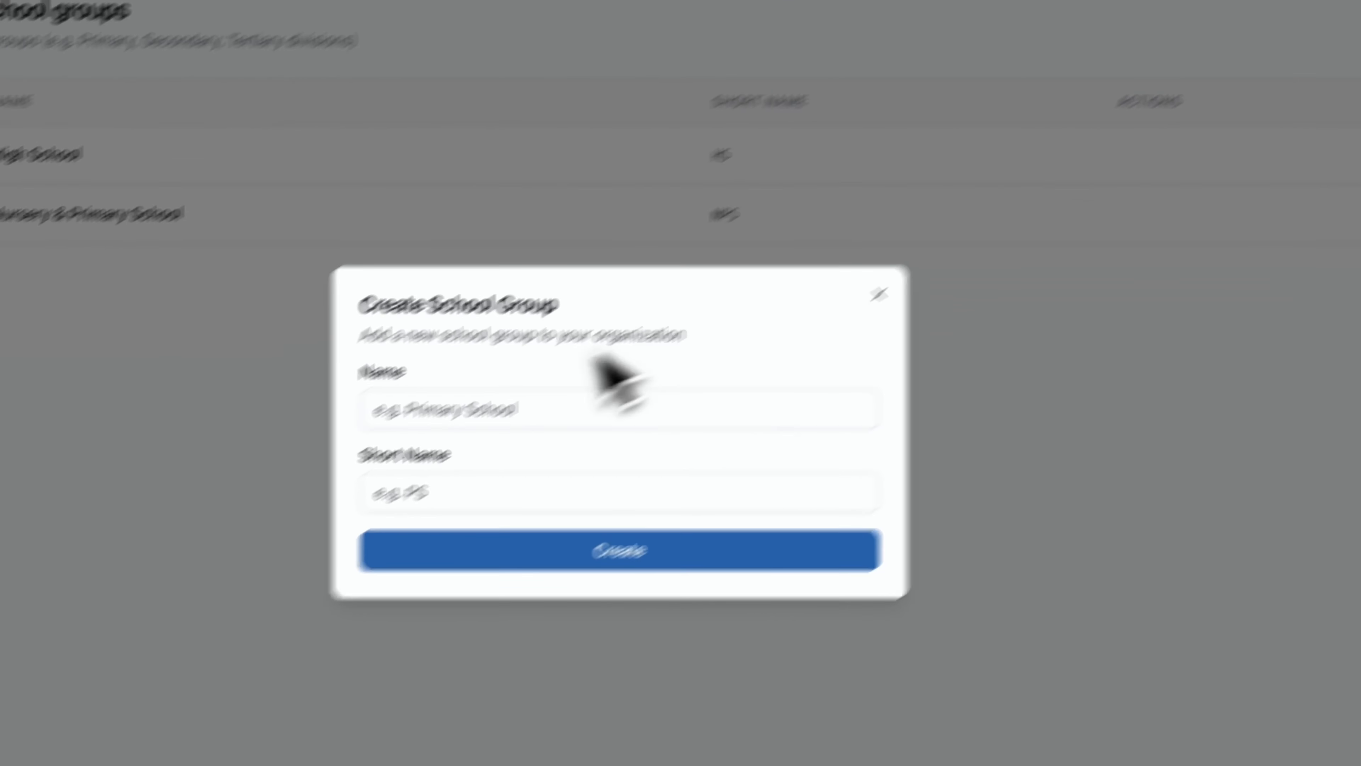
click(449, 409)
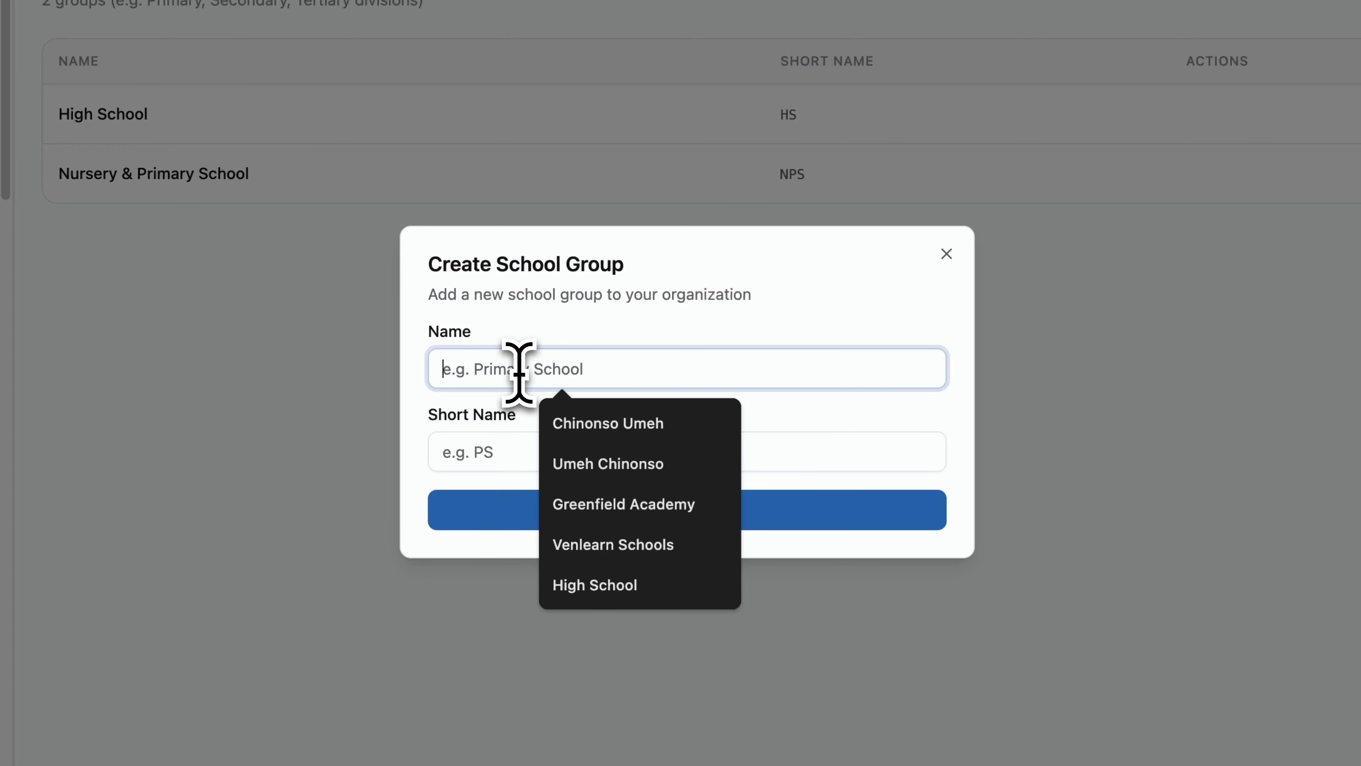
text(Pre-nurse)
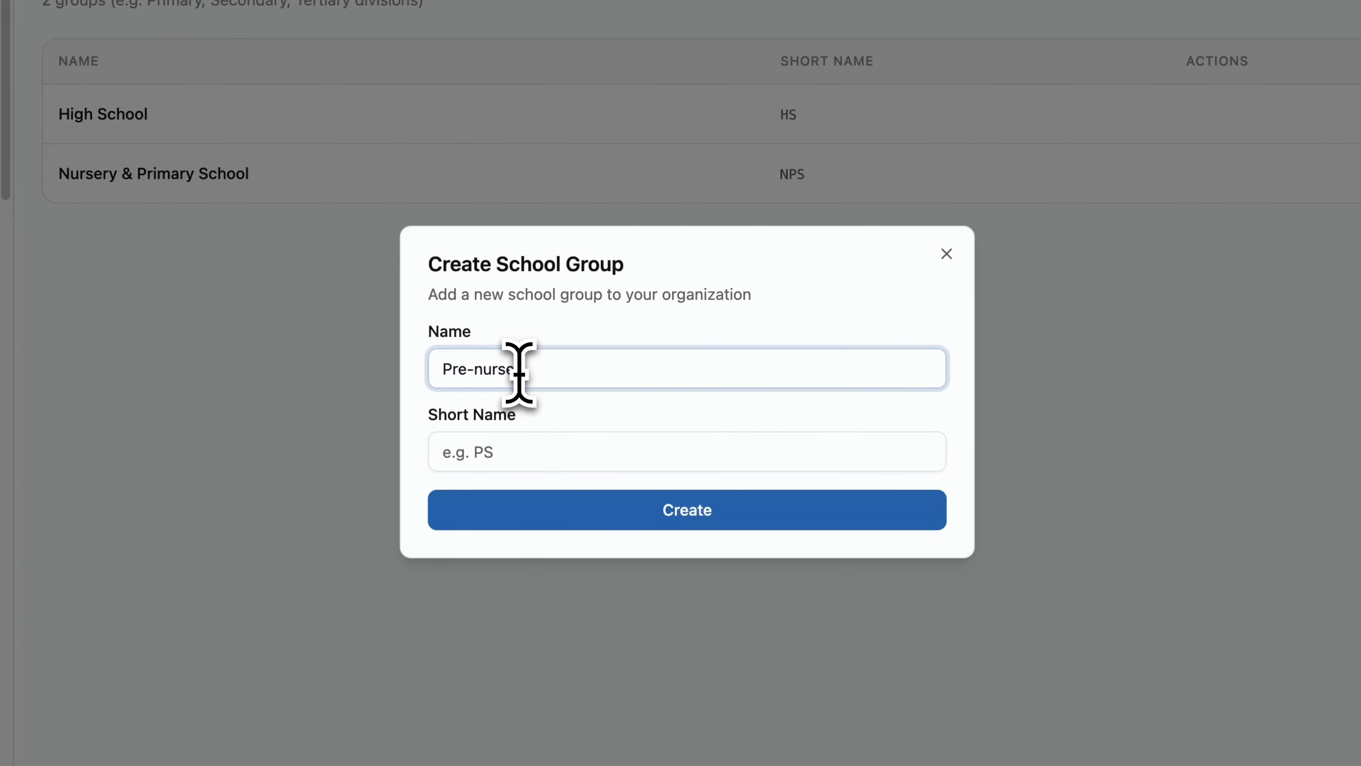
text(ry)
click(471, 452)
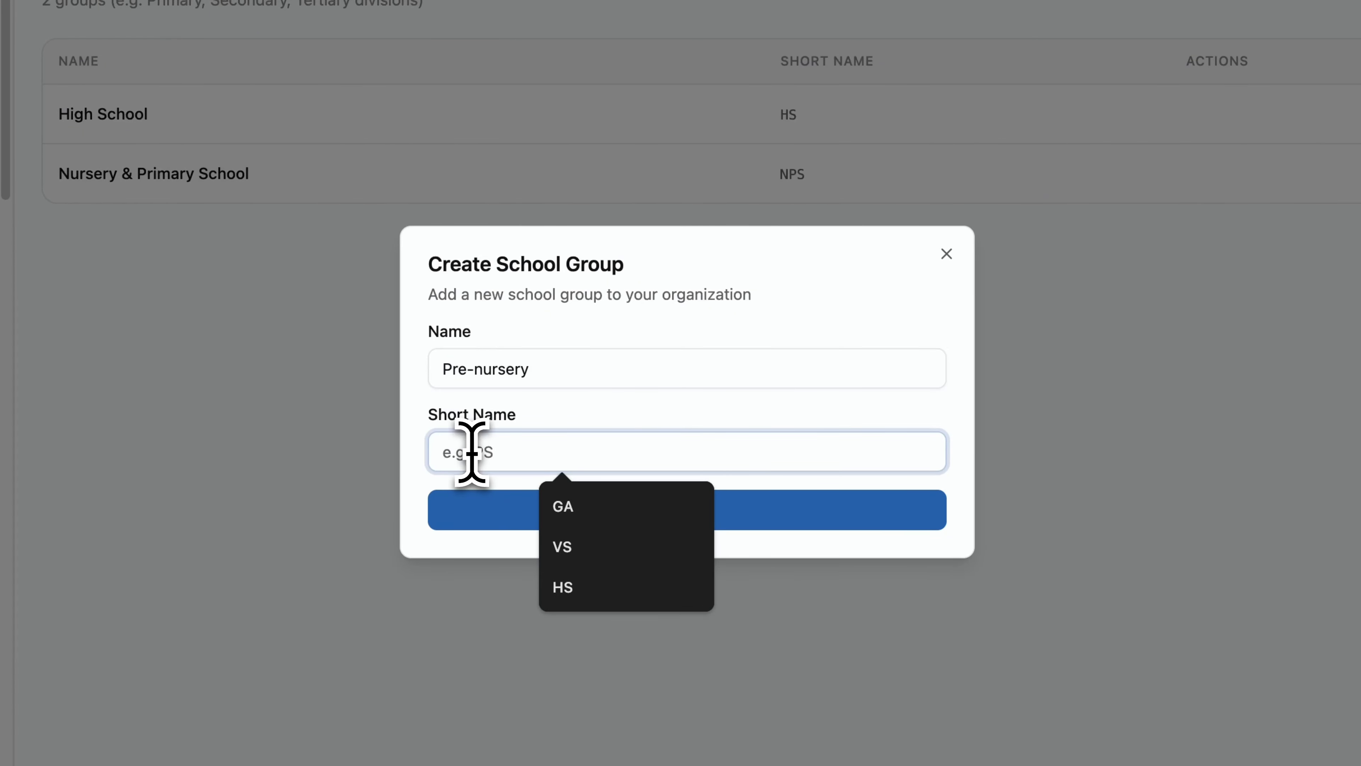
text(PN)
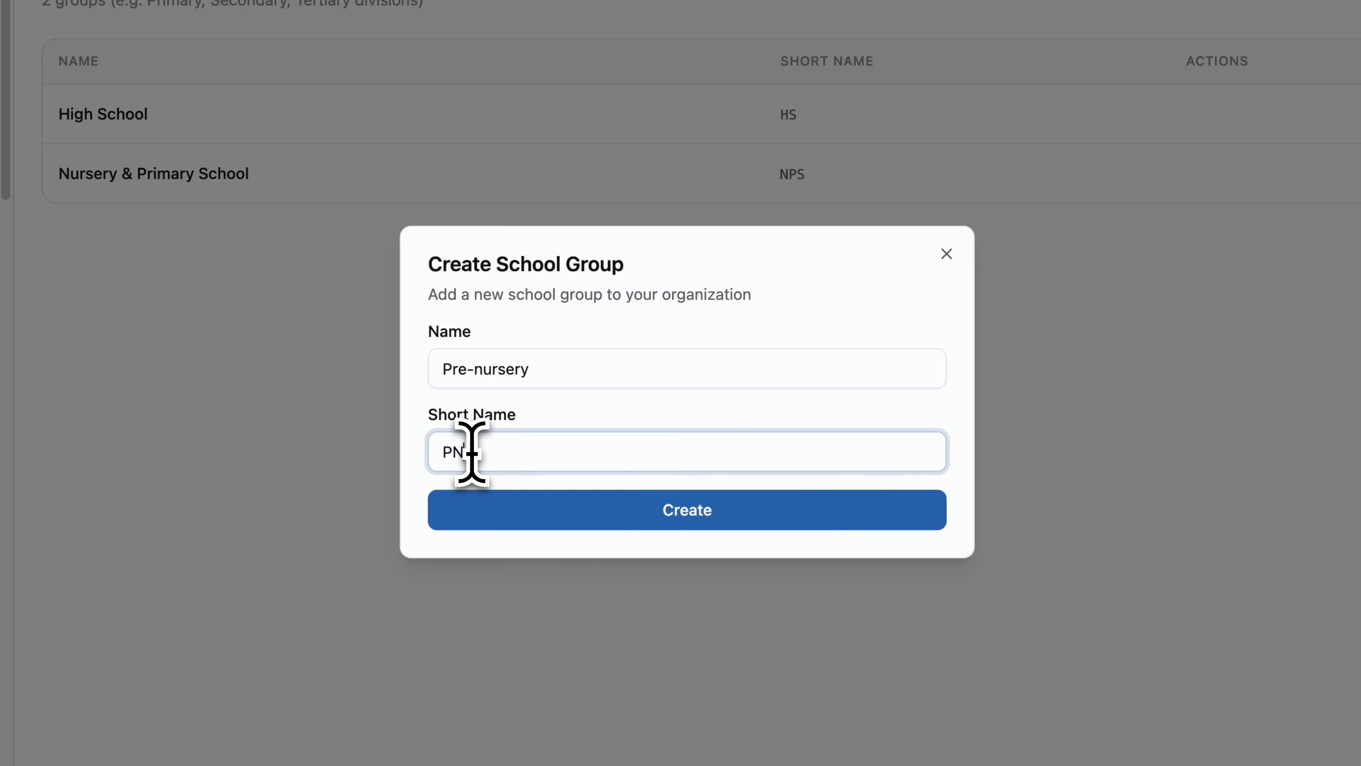
click(606, 518)
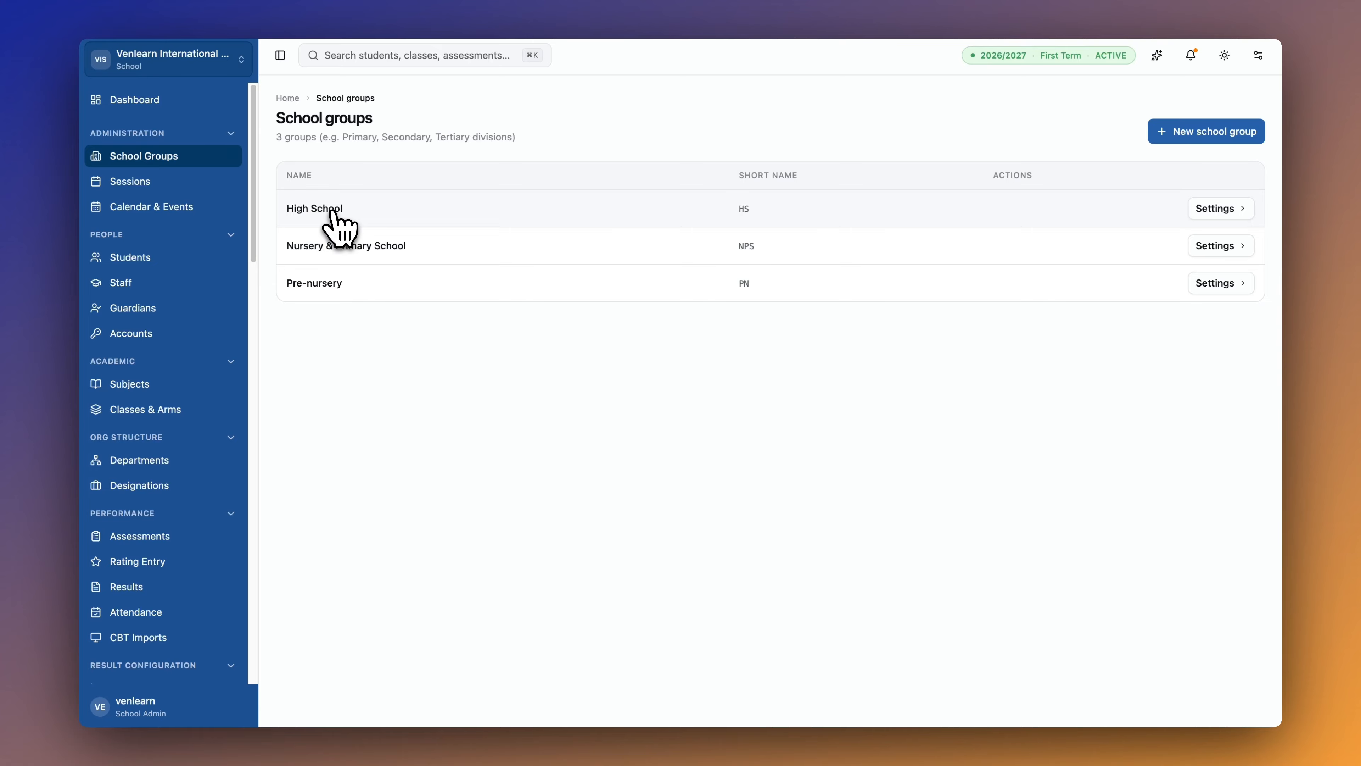
In the High School group's session settings, keep First Term as the current term.
click(332, 210)
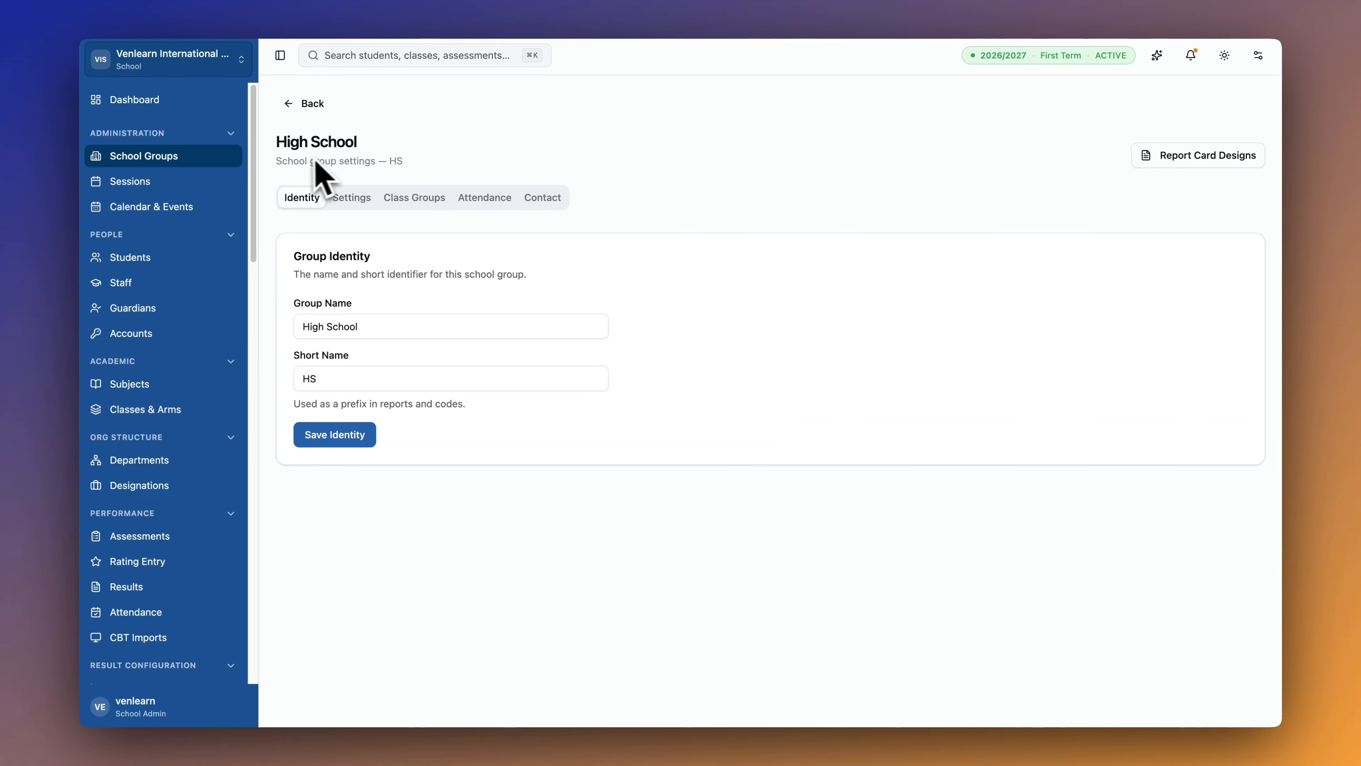
click(351, 200)
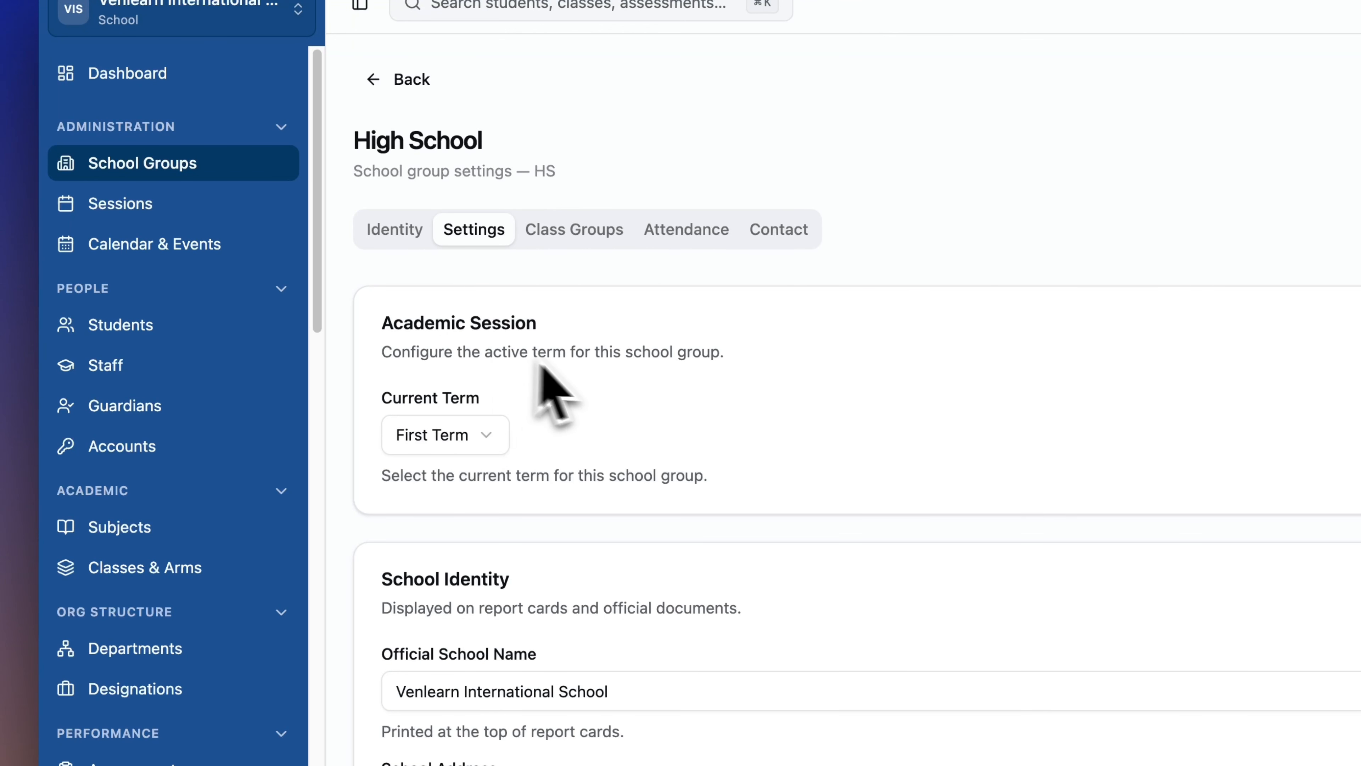
scroll(622, 560, down, 1)
scroll(622, 561, up, 1)
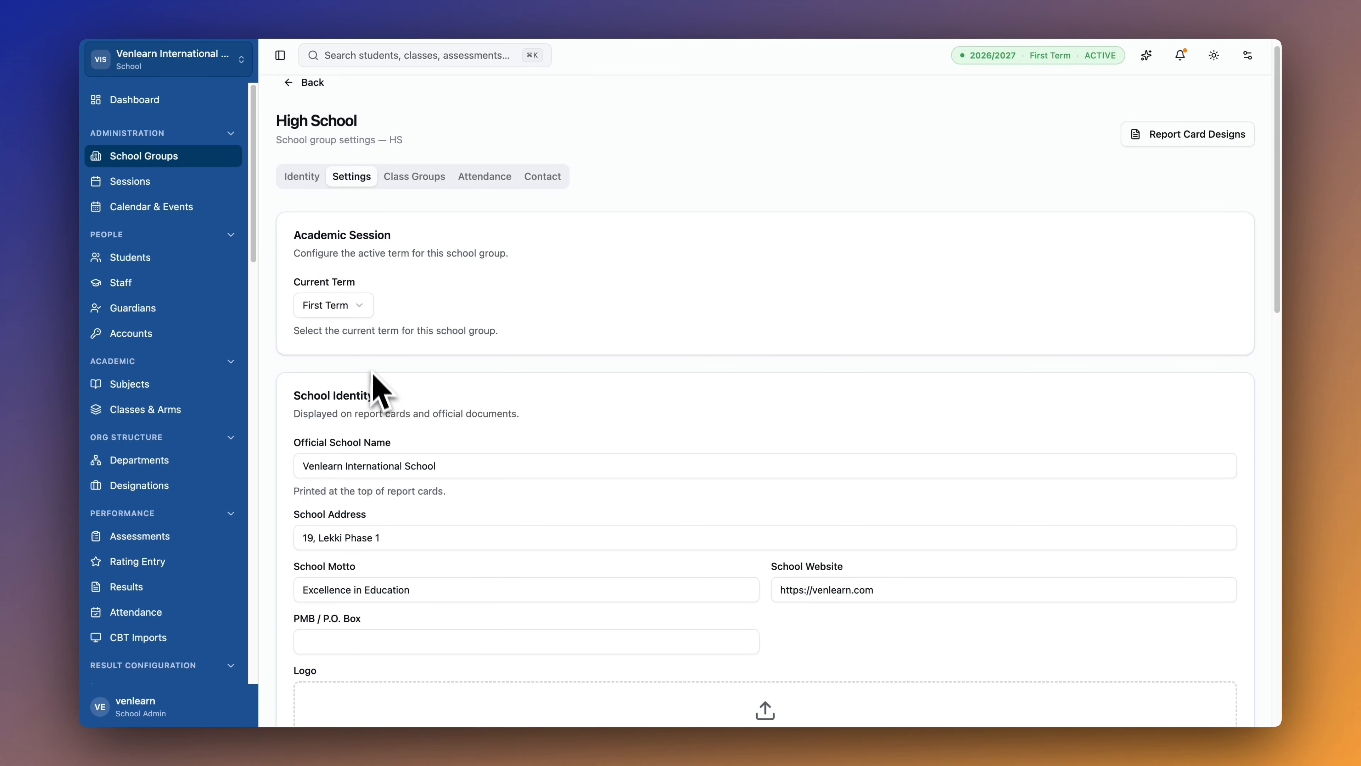
click(360, 306)
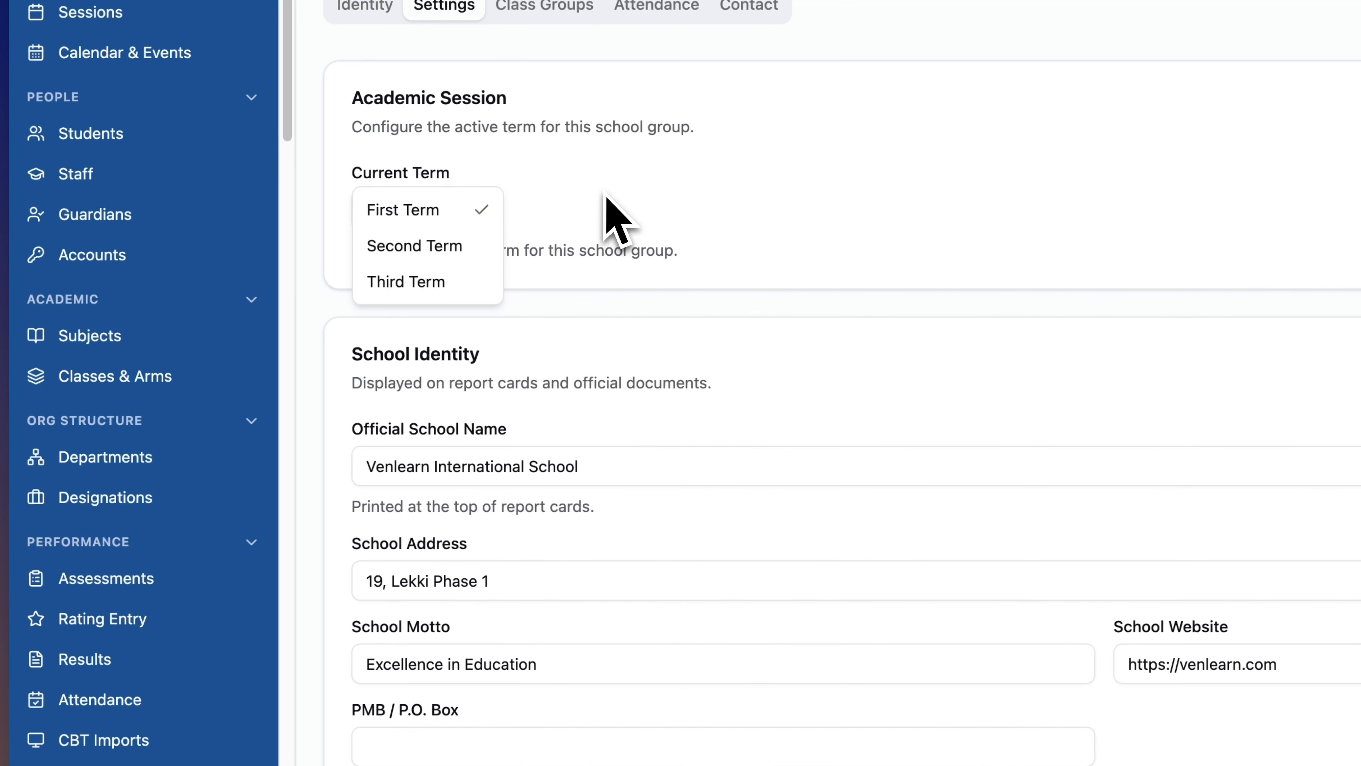
click(607, 199)
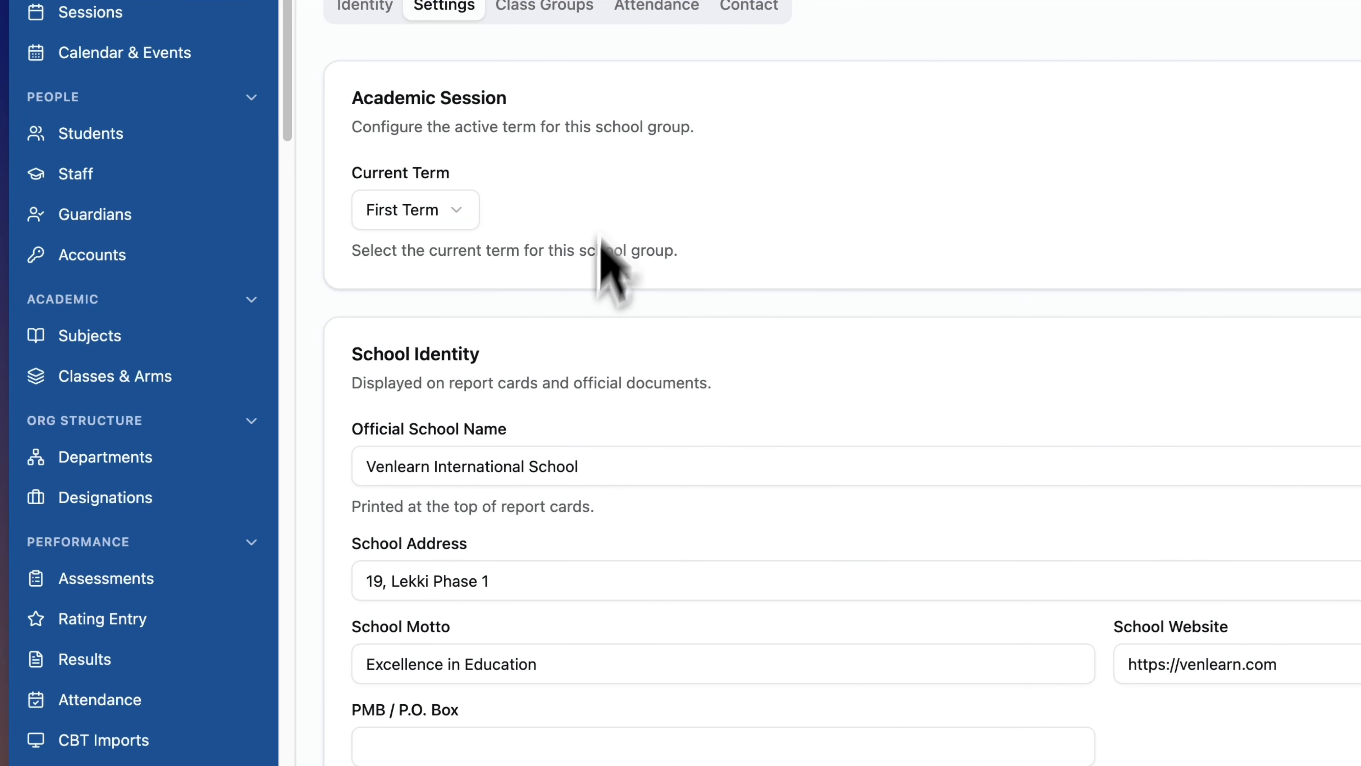
scroll(577, 463, down, 3)
Enter PMB 1526 as the P.O. box and start a school logo upload.
click(468, 611)
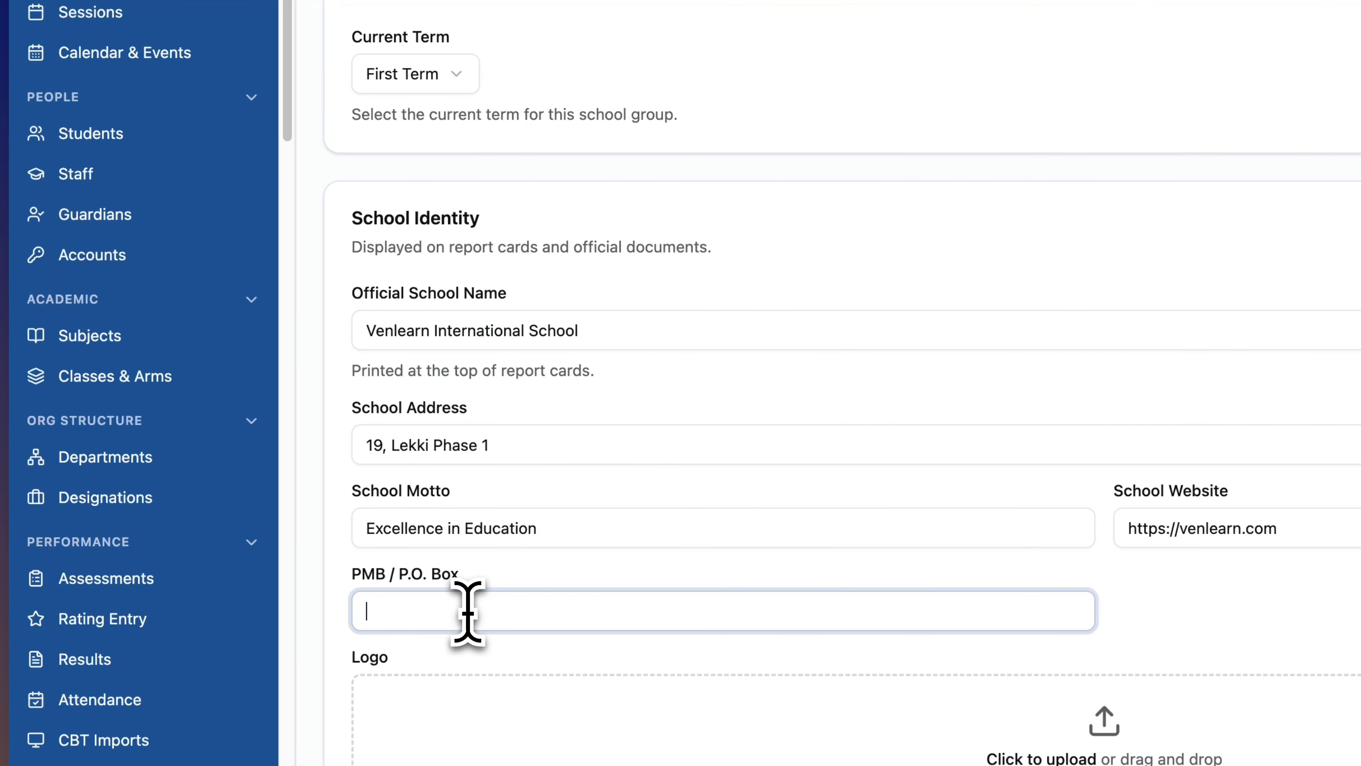
text(PMB 1526)
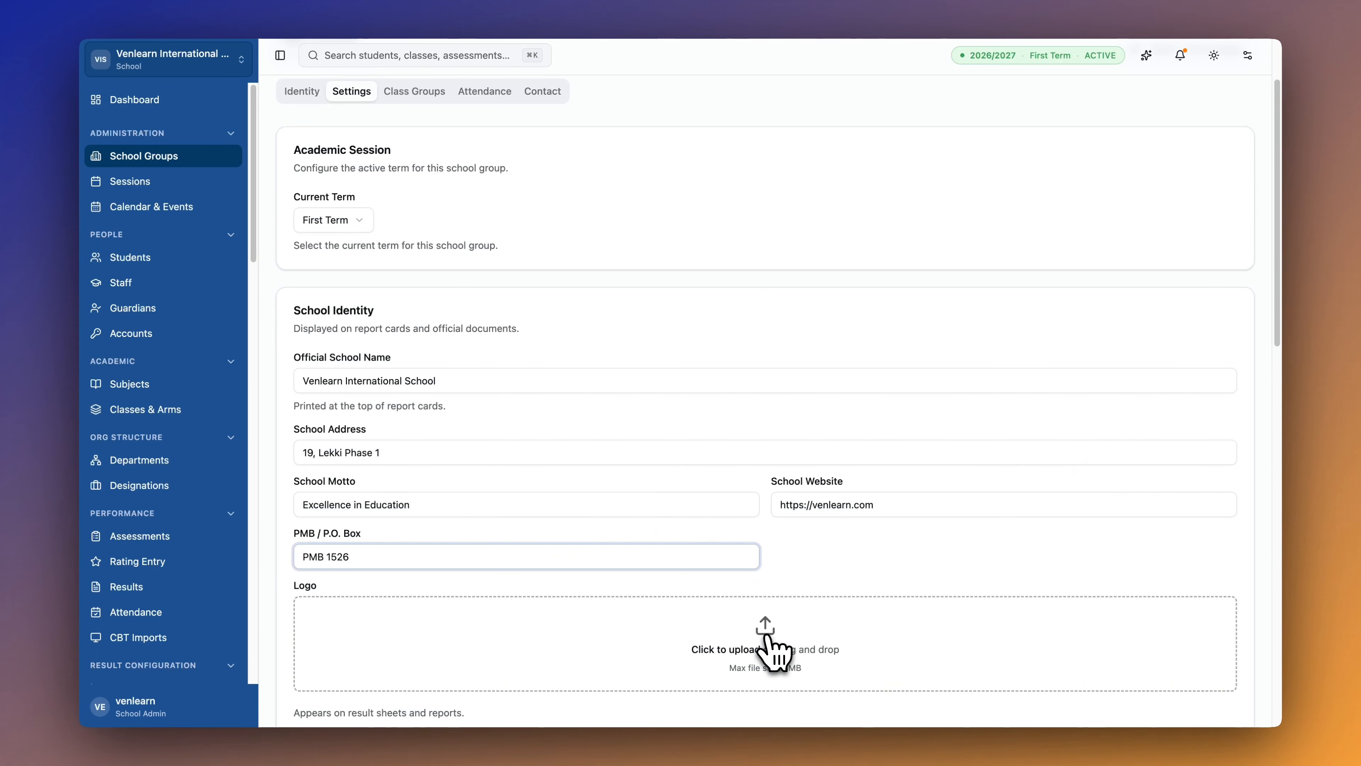
scroll(767, 638, down, 1)
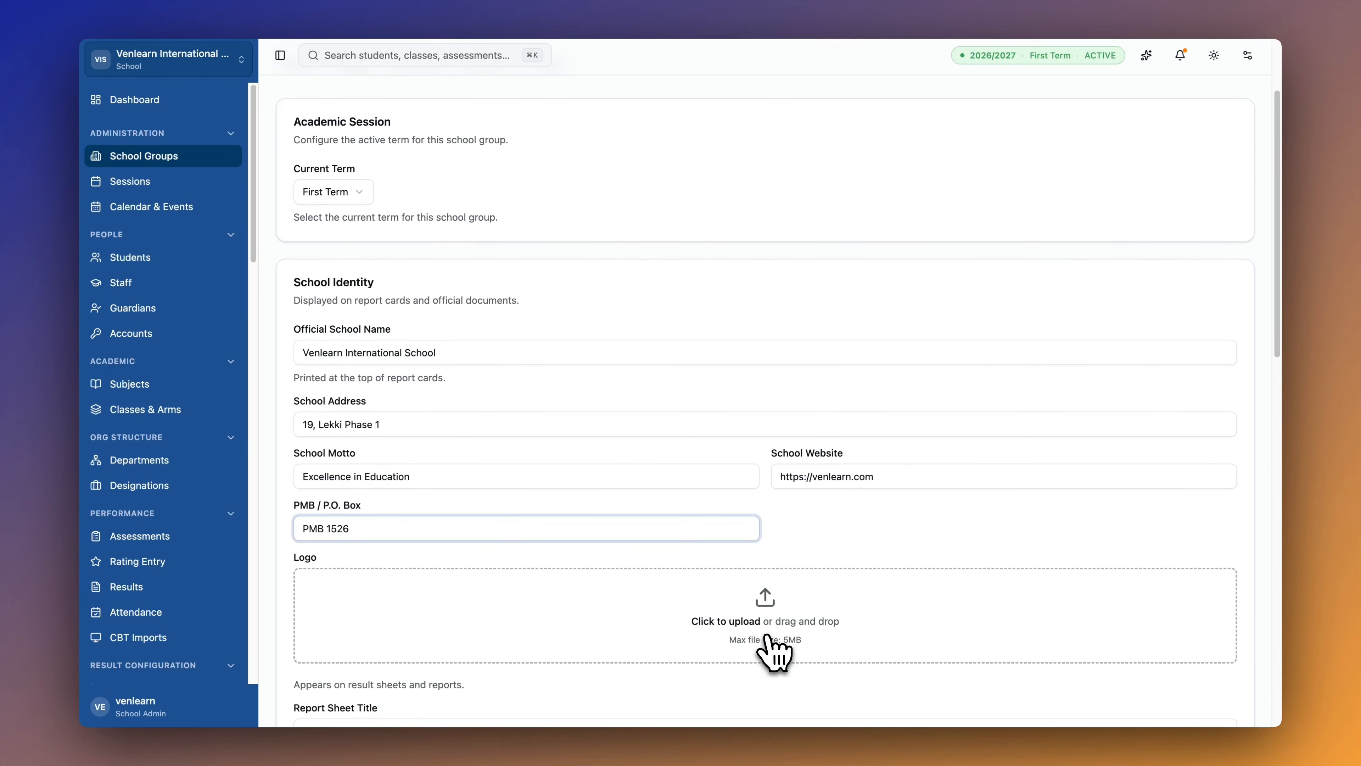
click(768, 638)
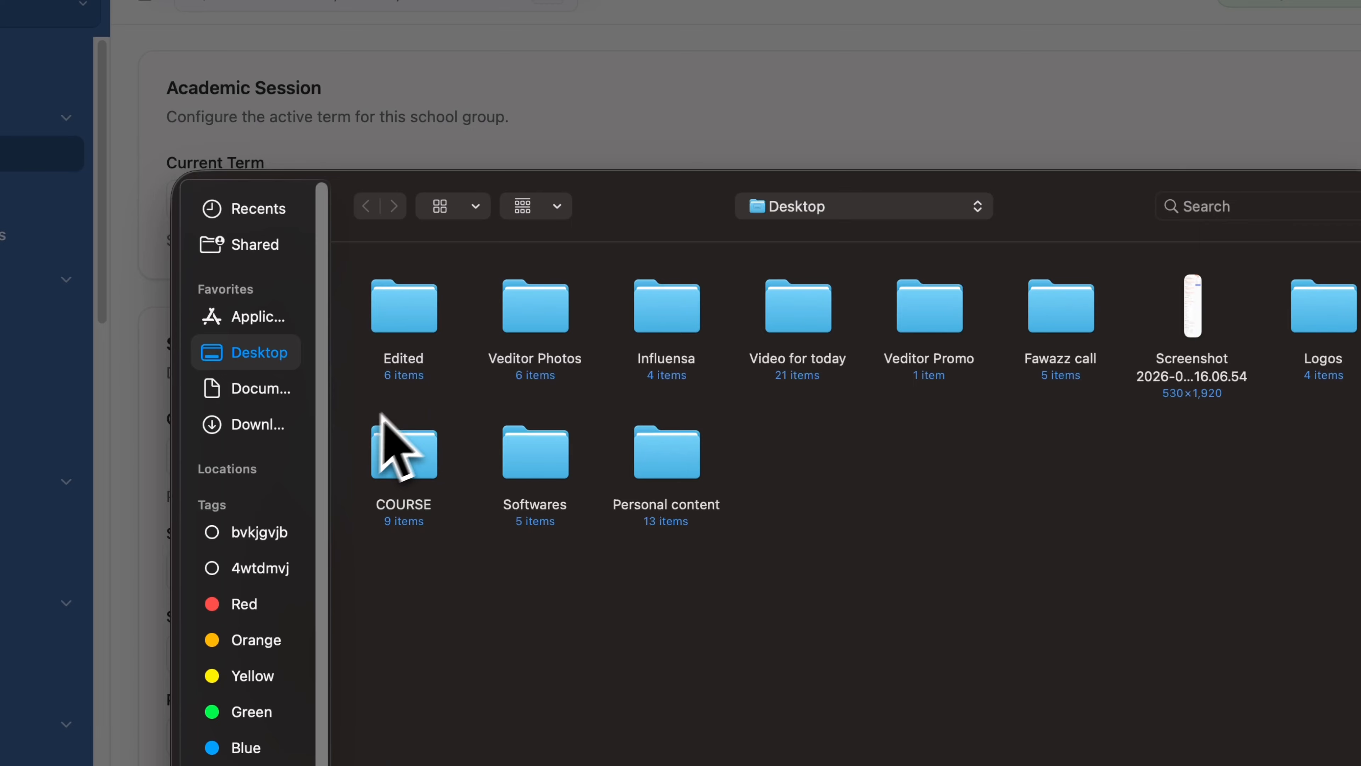
Browse into Veditor Photos > Polar, then cancel the file picker without choosing a logo.
double_click(541, 316)
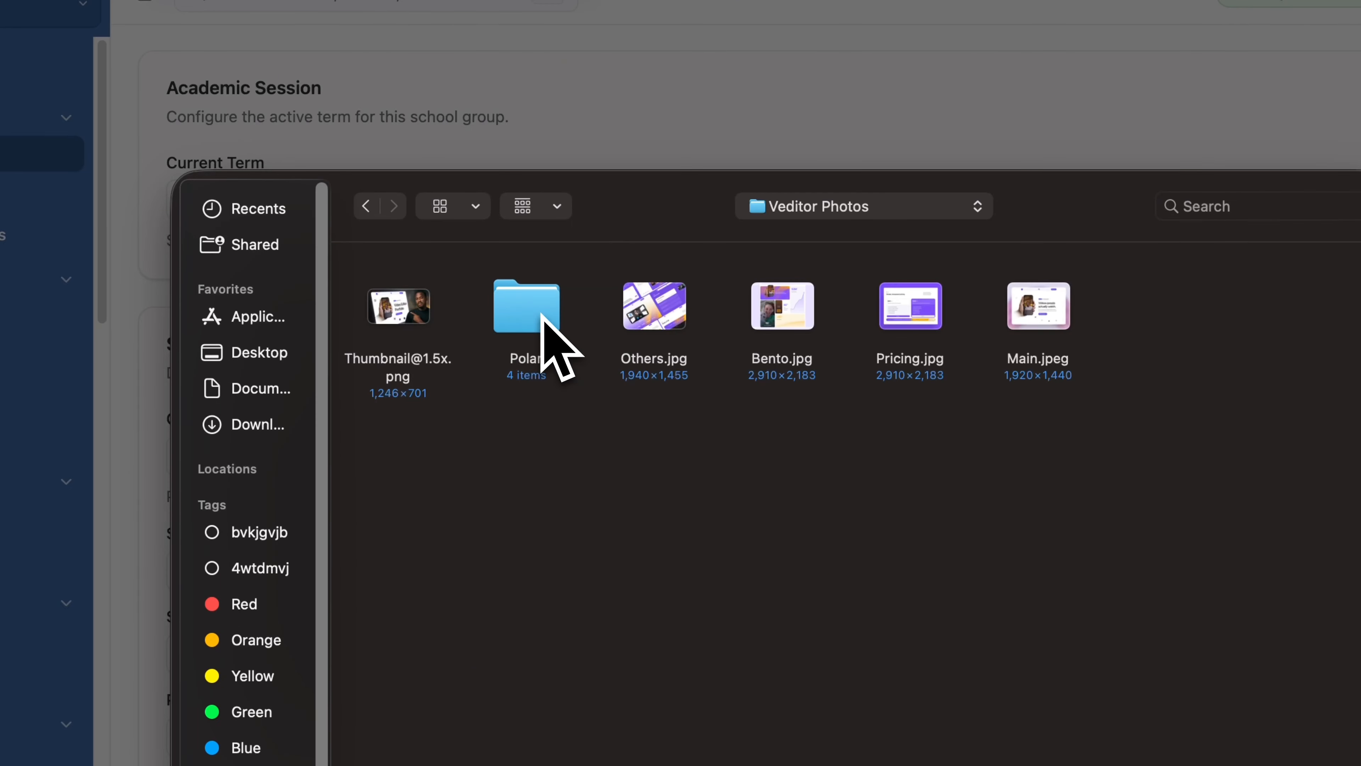
click(528, 316)
double_click(527, 315)
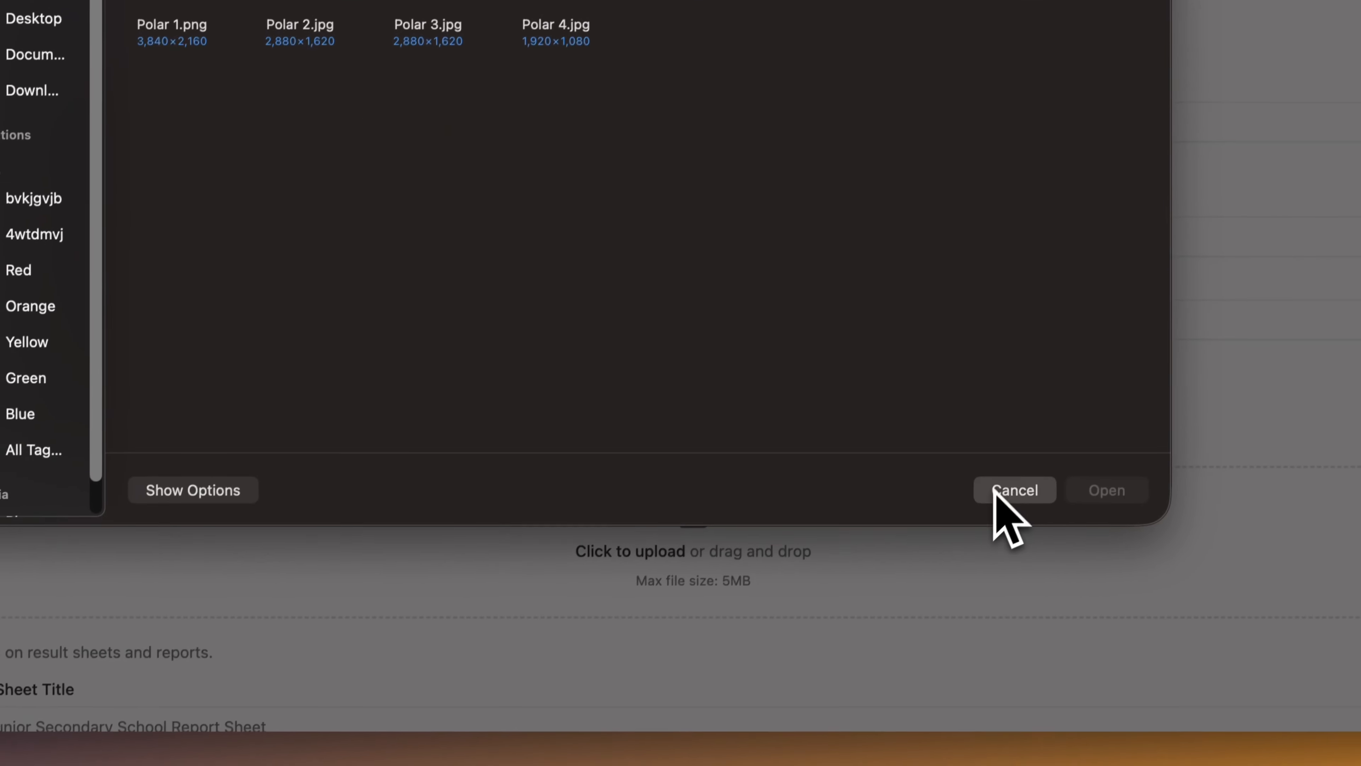
click(1134, 760)
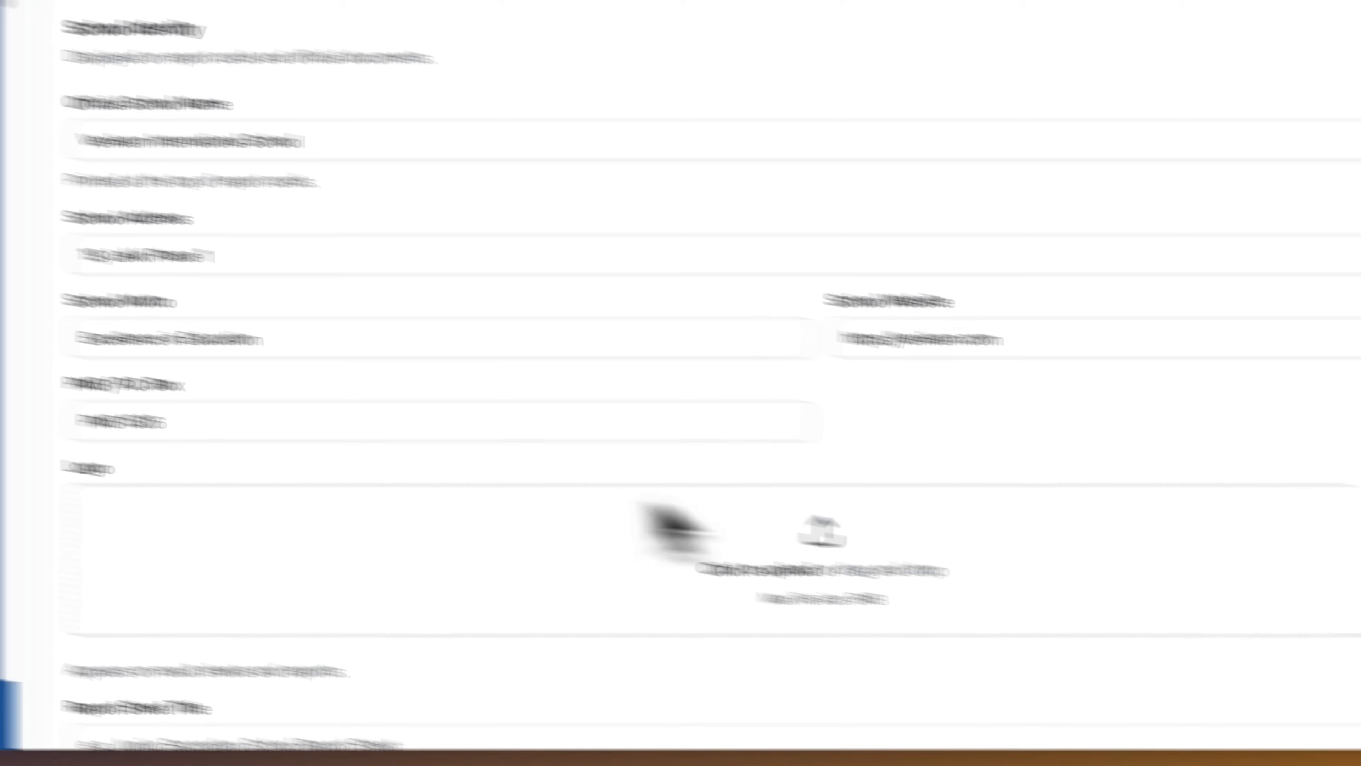
scroll(744, 369, down, 5)
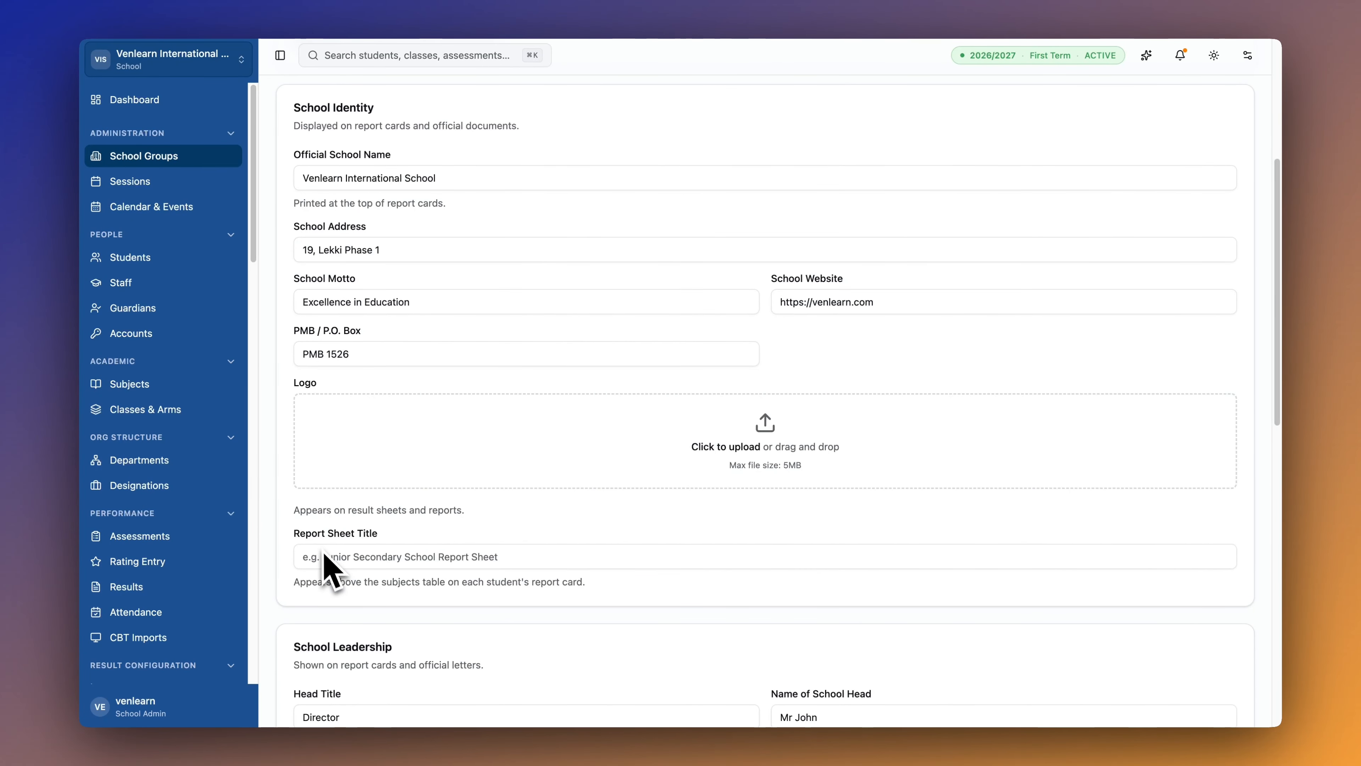
Enter 'High School Report' as the report sheet title and scroll down to Student Numbering.
click(346, 557)
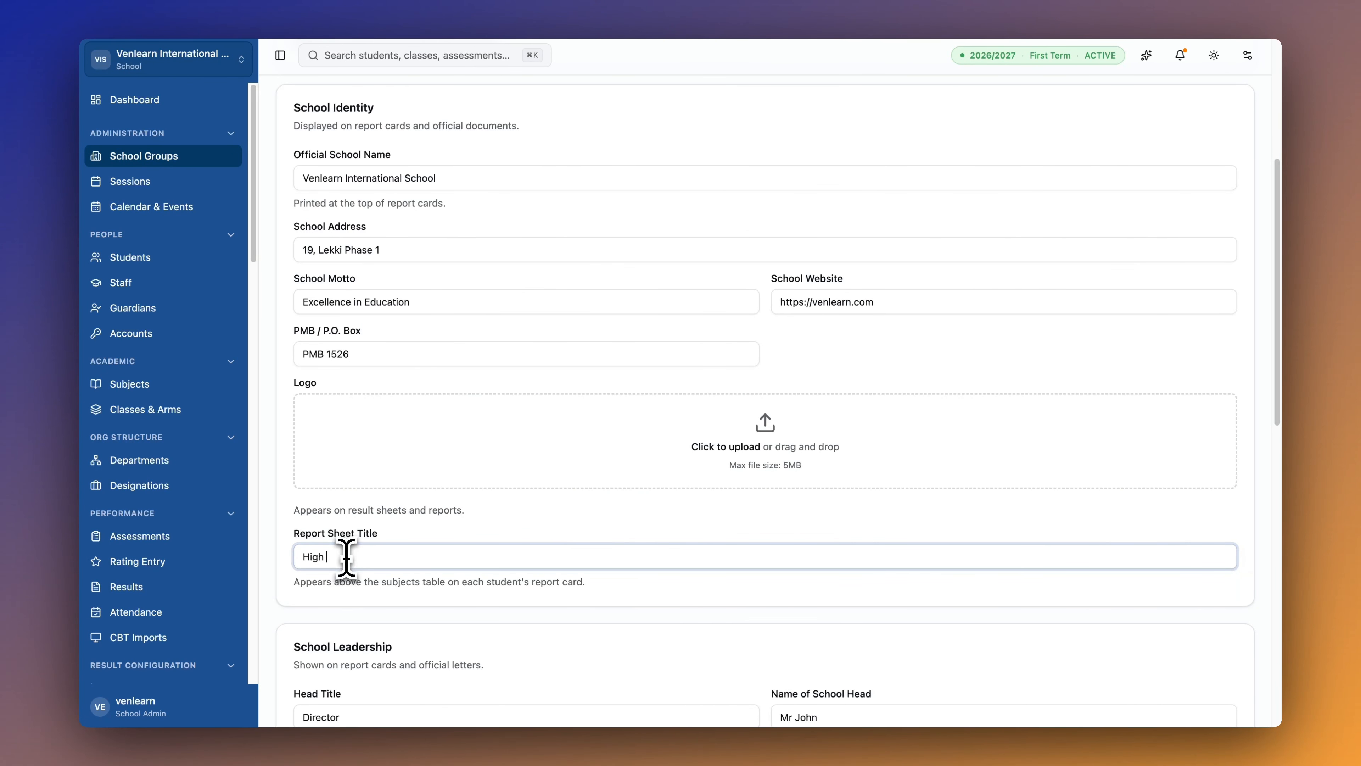
text(High School Report)
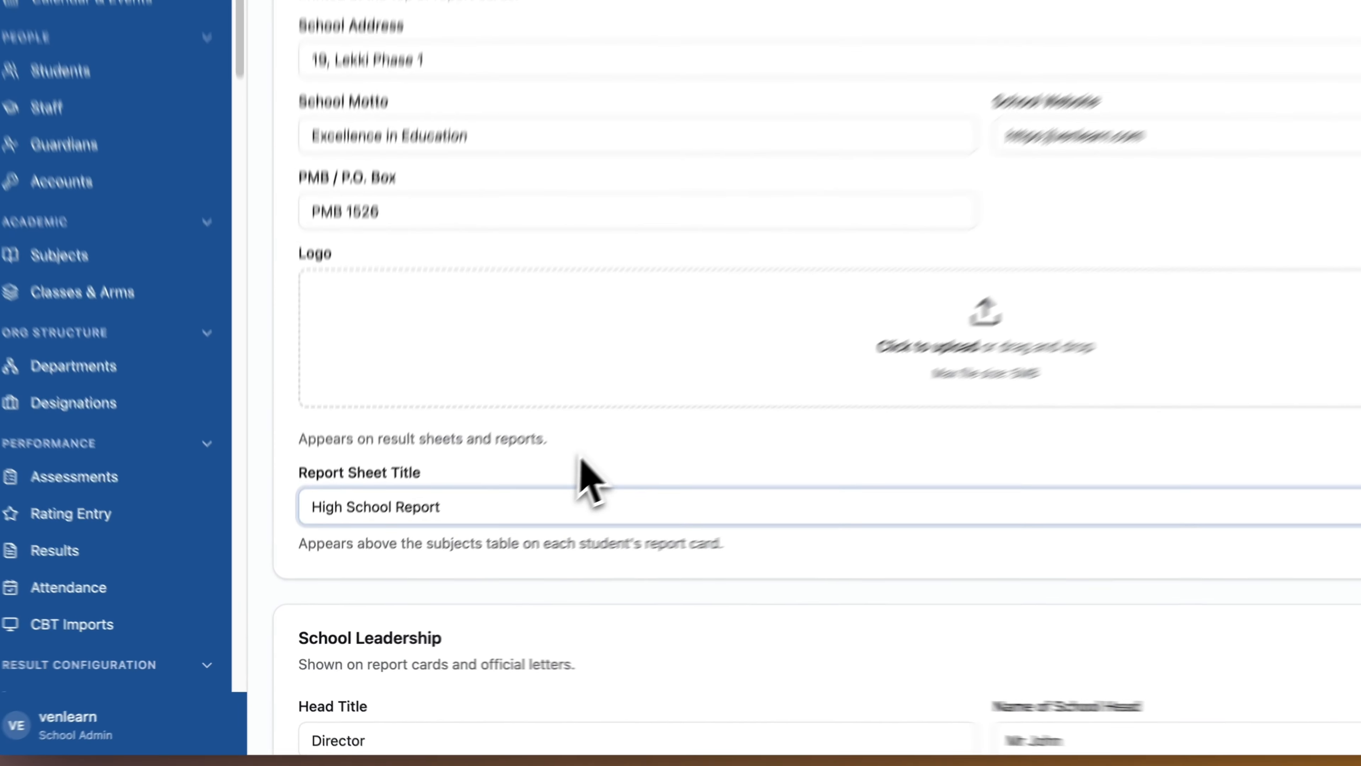
click(487, 520)
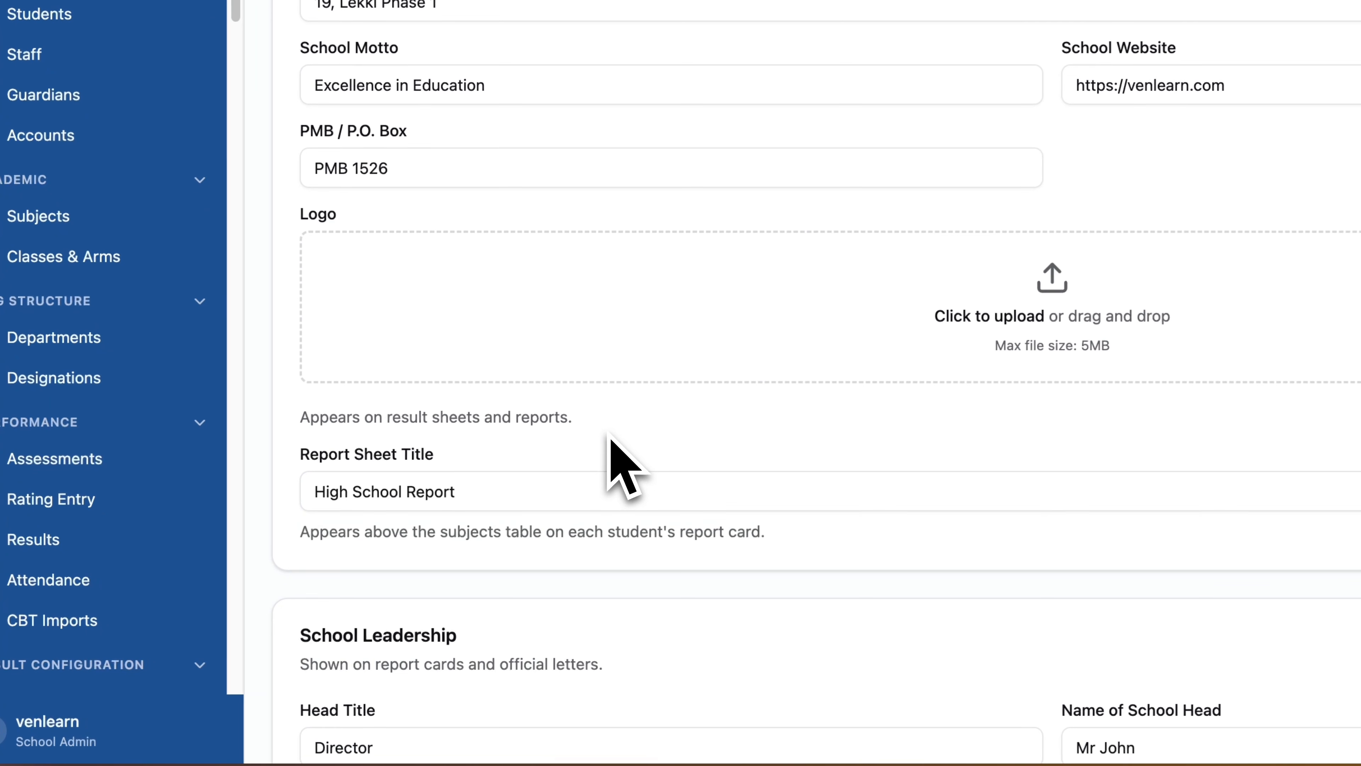
scroll(487, 520, down, 2)
scroll(611, 472, down, 3)
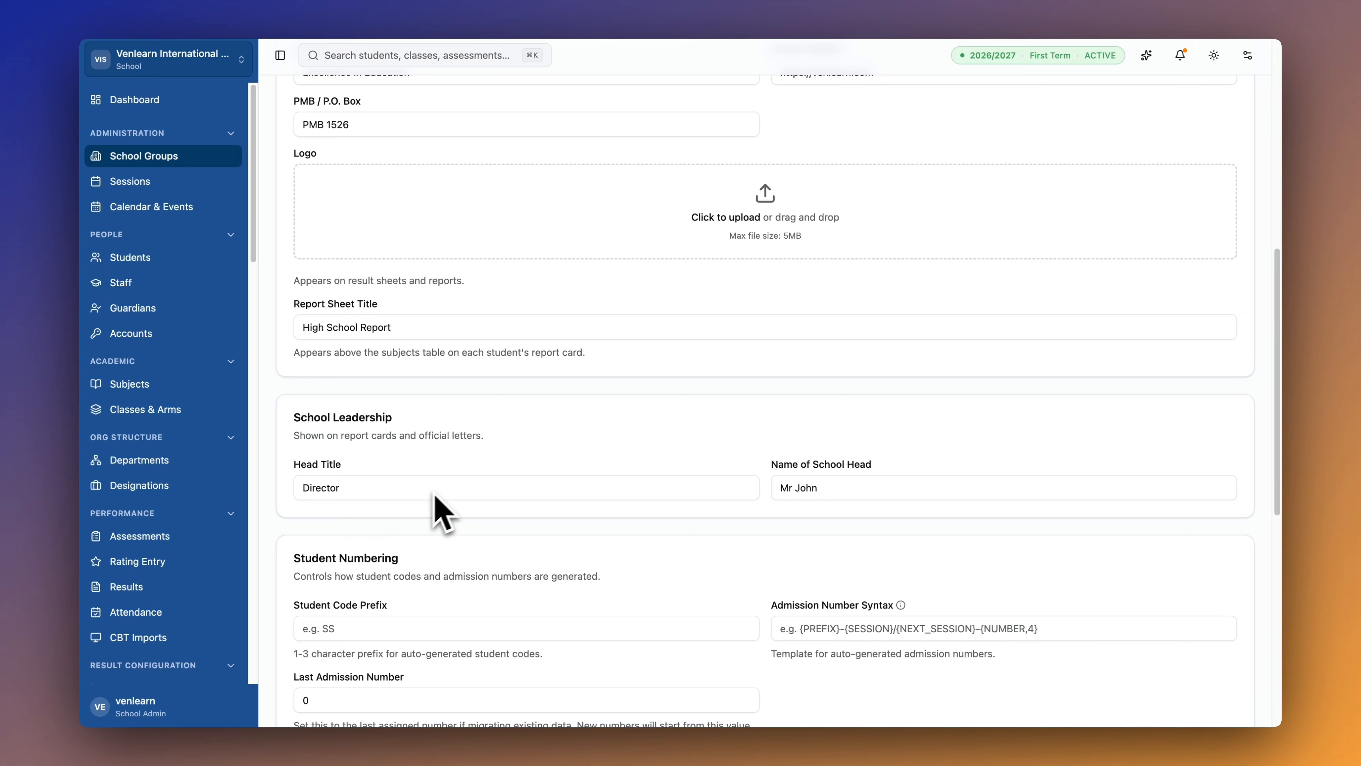
scroll(435, 496, down, 5)
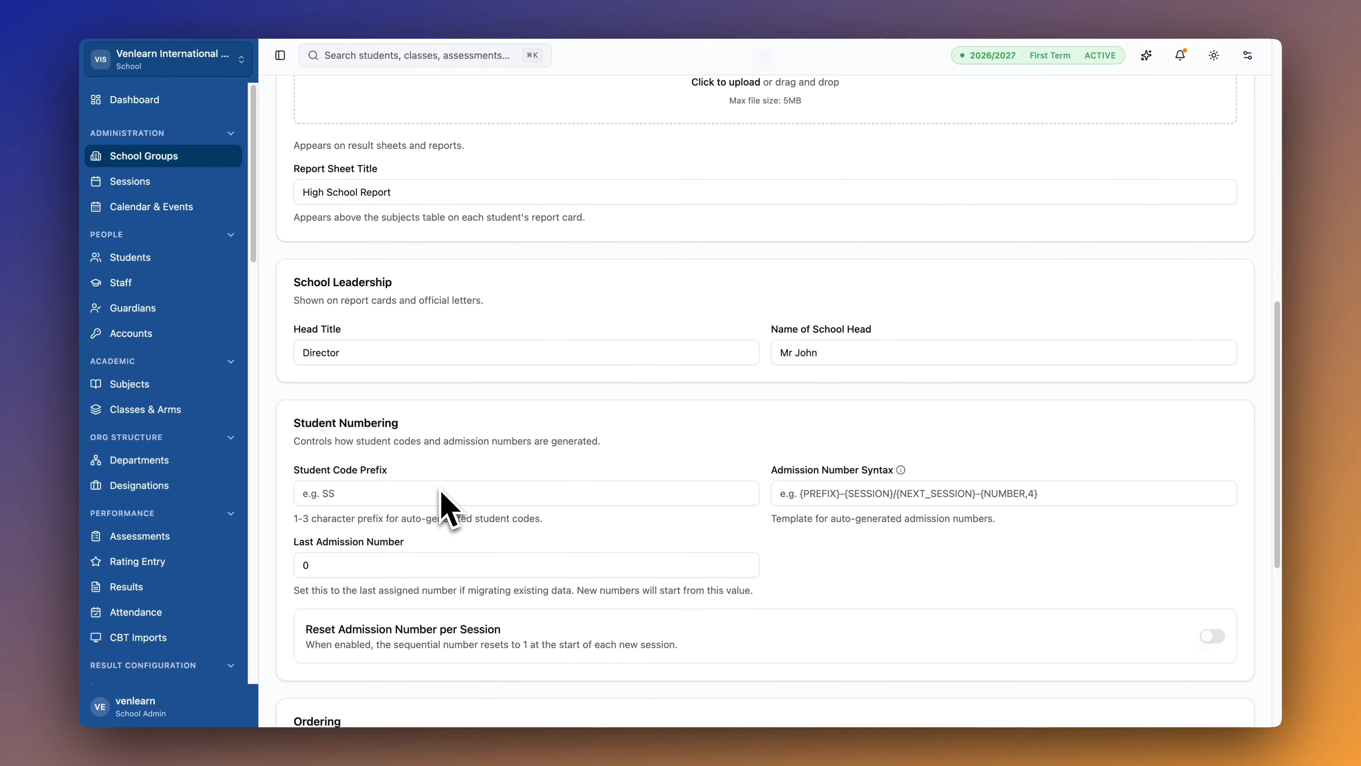
scroll(435, 496, down, 1)
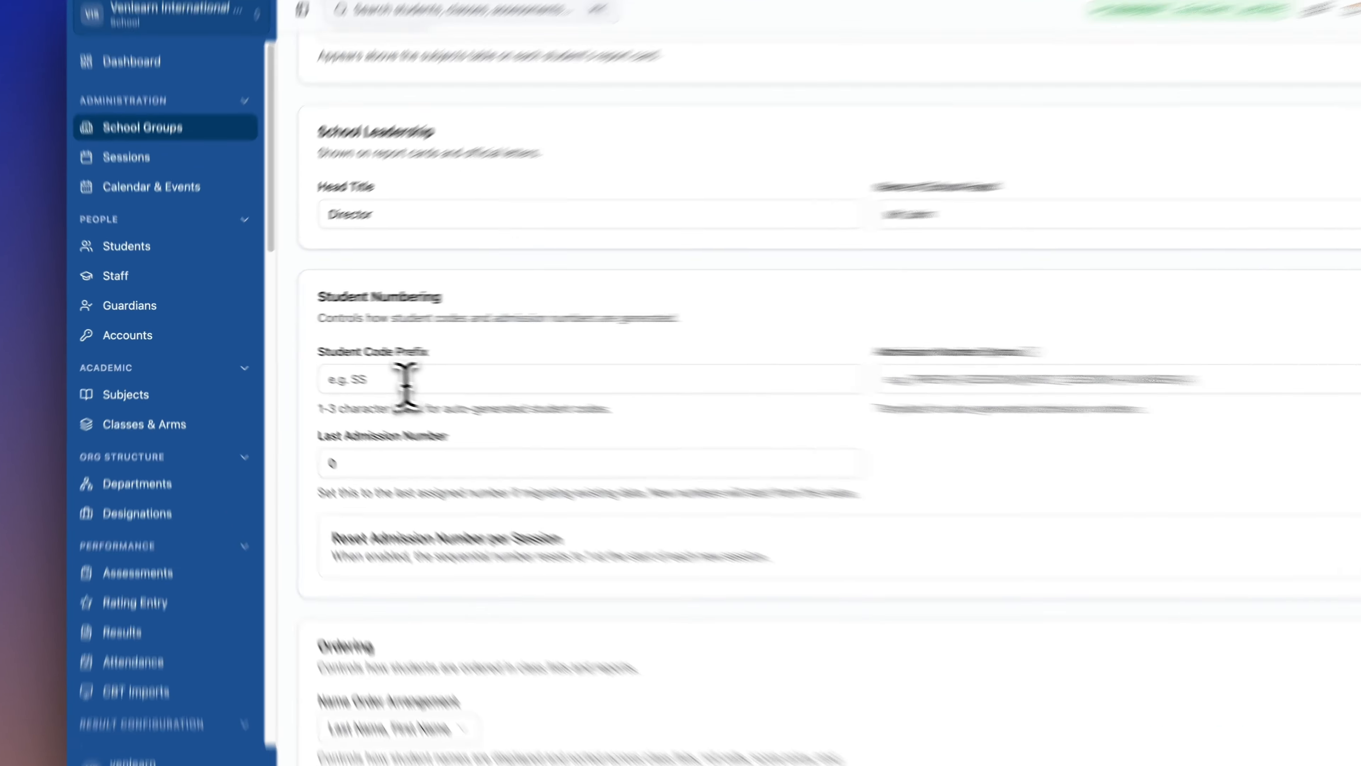
click(406, 382)
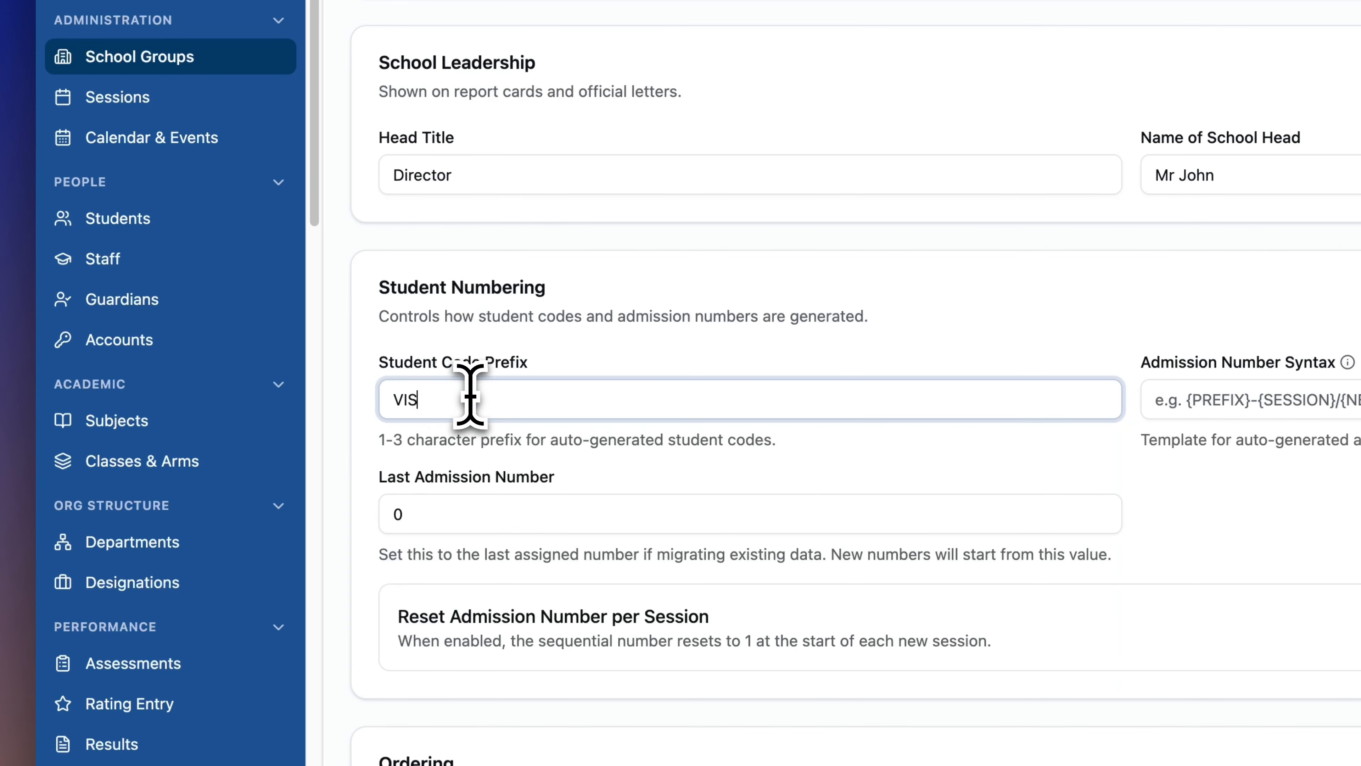
Enter VIS as the student code prefix, then move to the Admission Number Syntax field.
drag(450, 396, 362, 406)
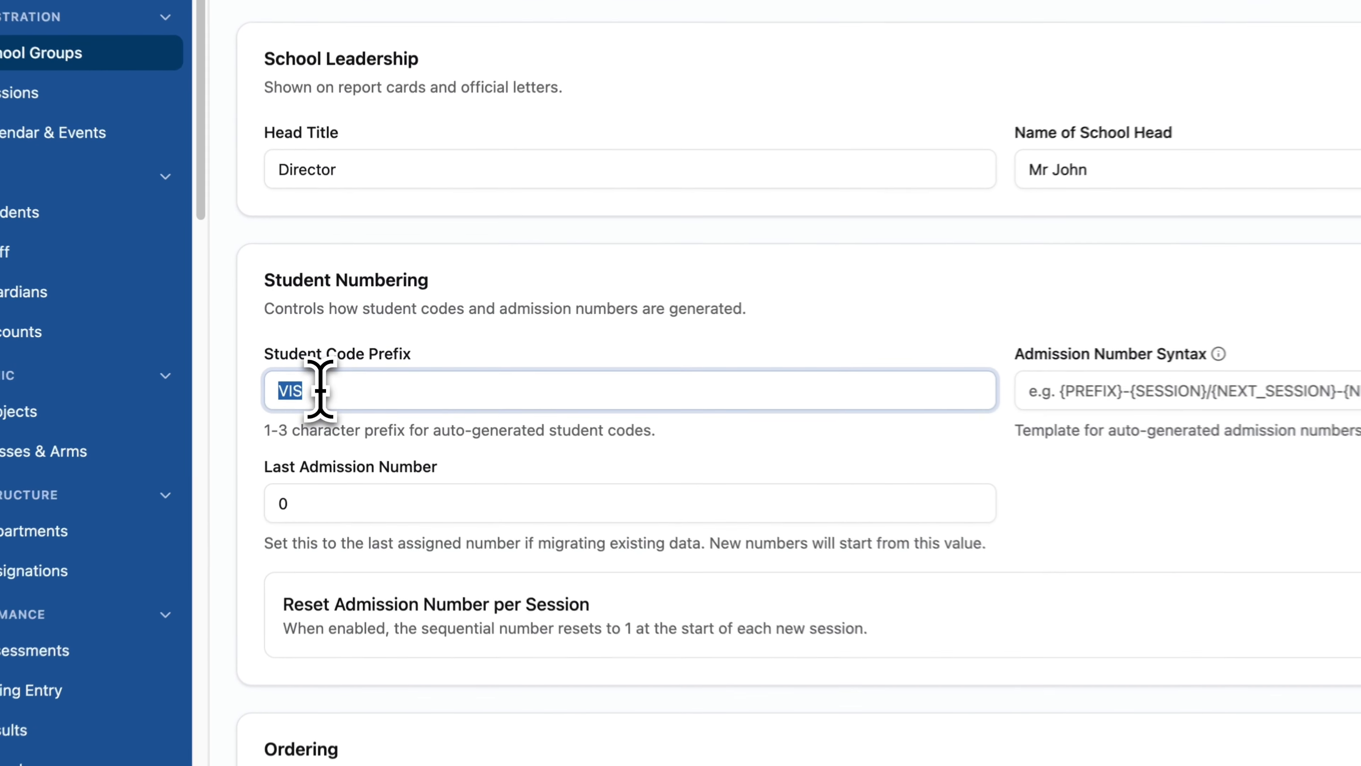
click(336, 371)
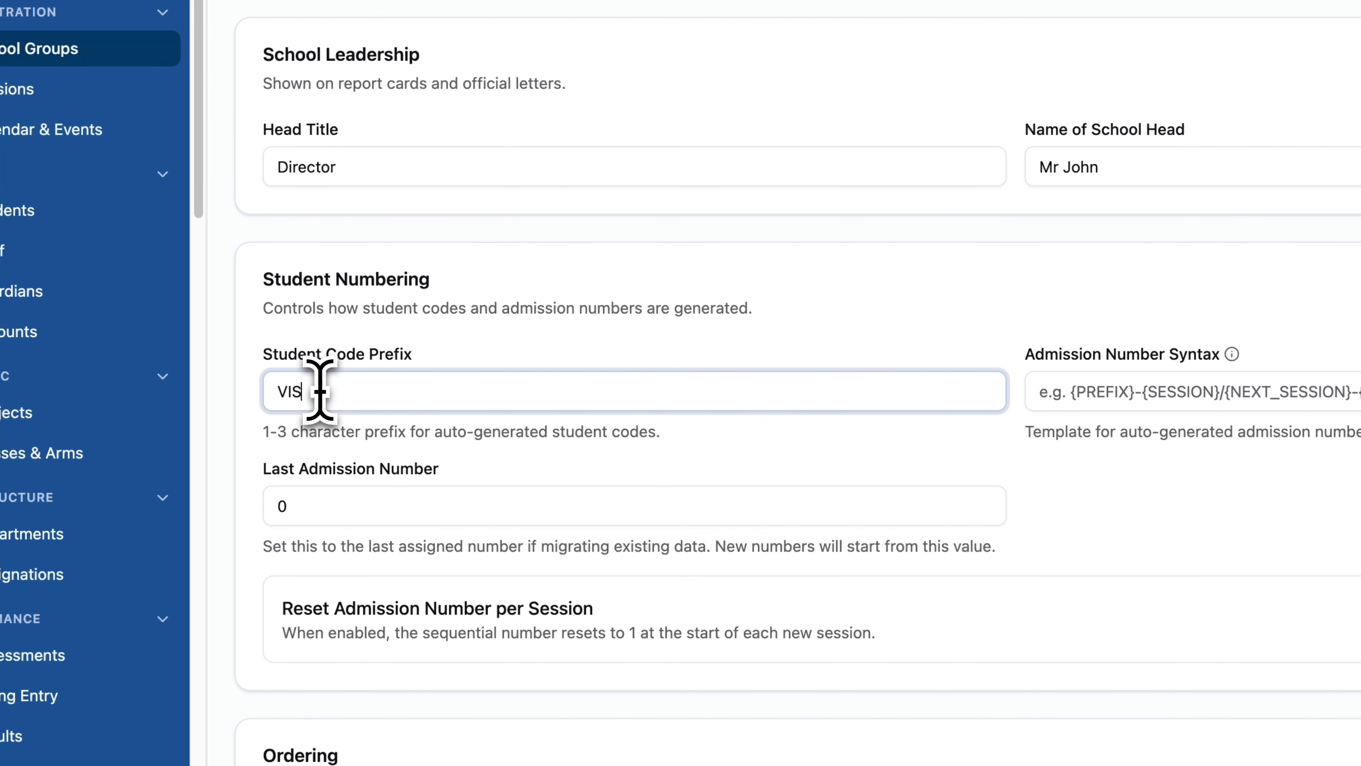
click(1114, 390)
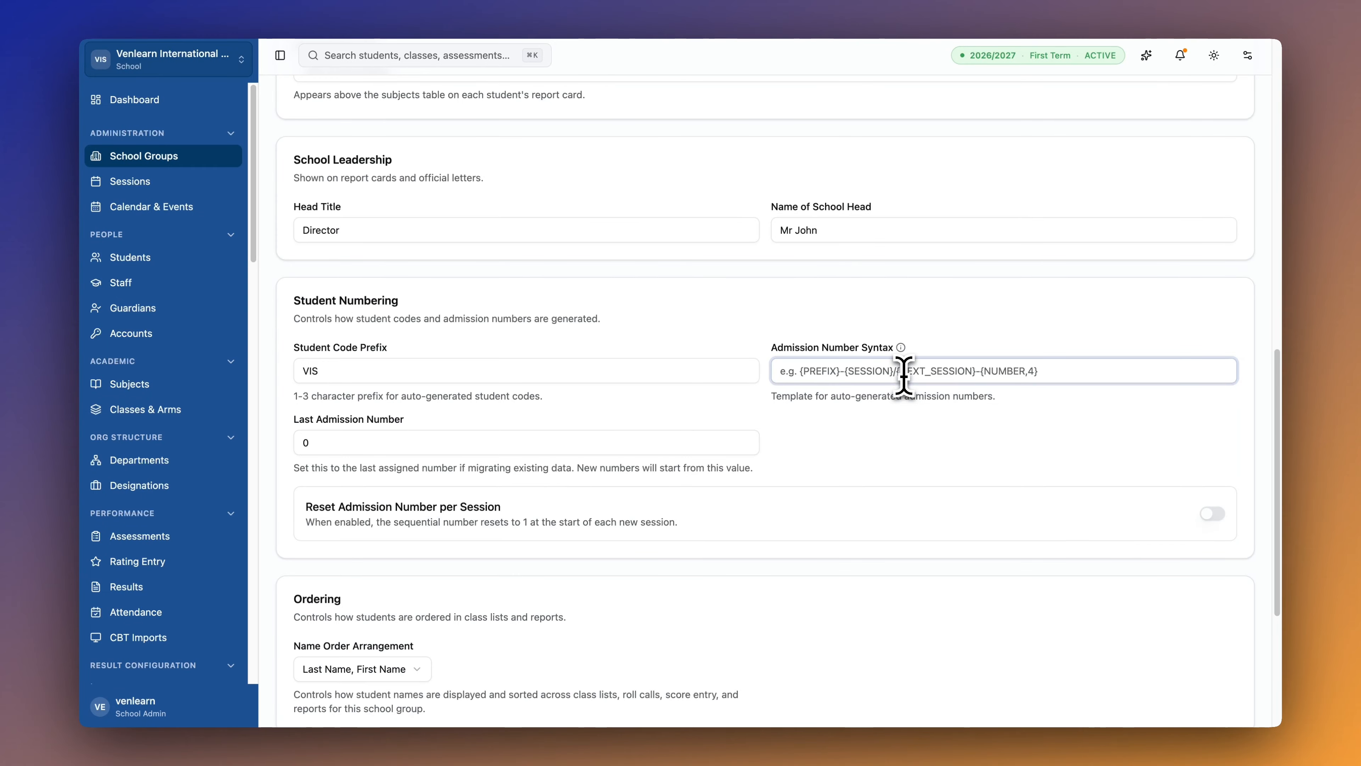
Set admission number syntax to {PREFIX}{SESSION}{NUMBER, 4} and extend the prefix to VIS20260001.
text({)
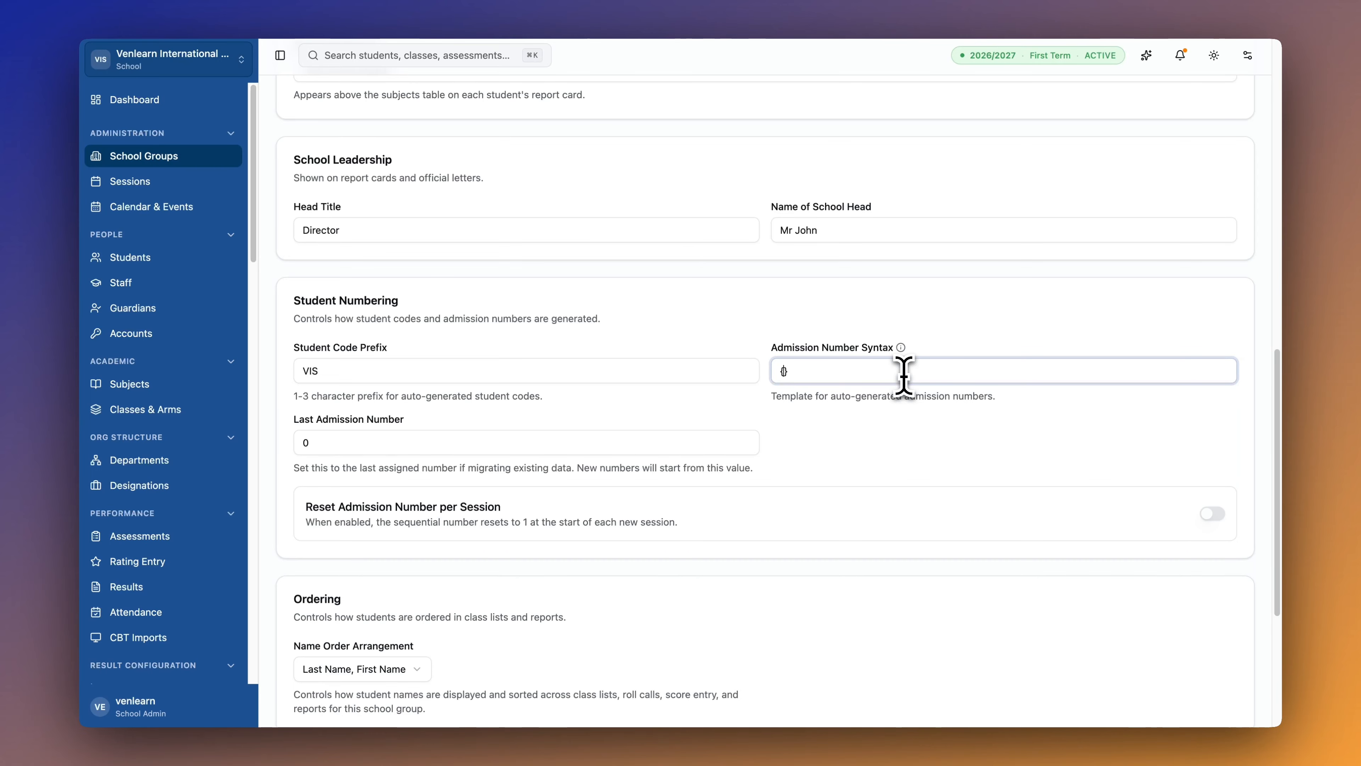
text(PREFIX}{SESSION}{NUMBER:4)
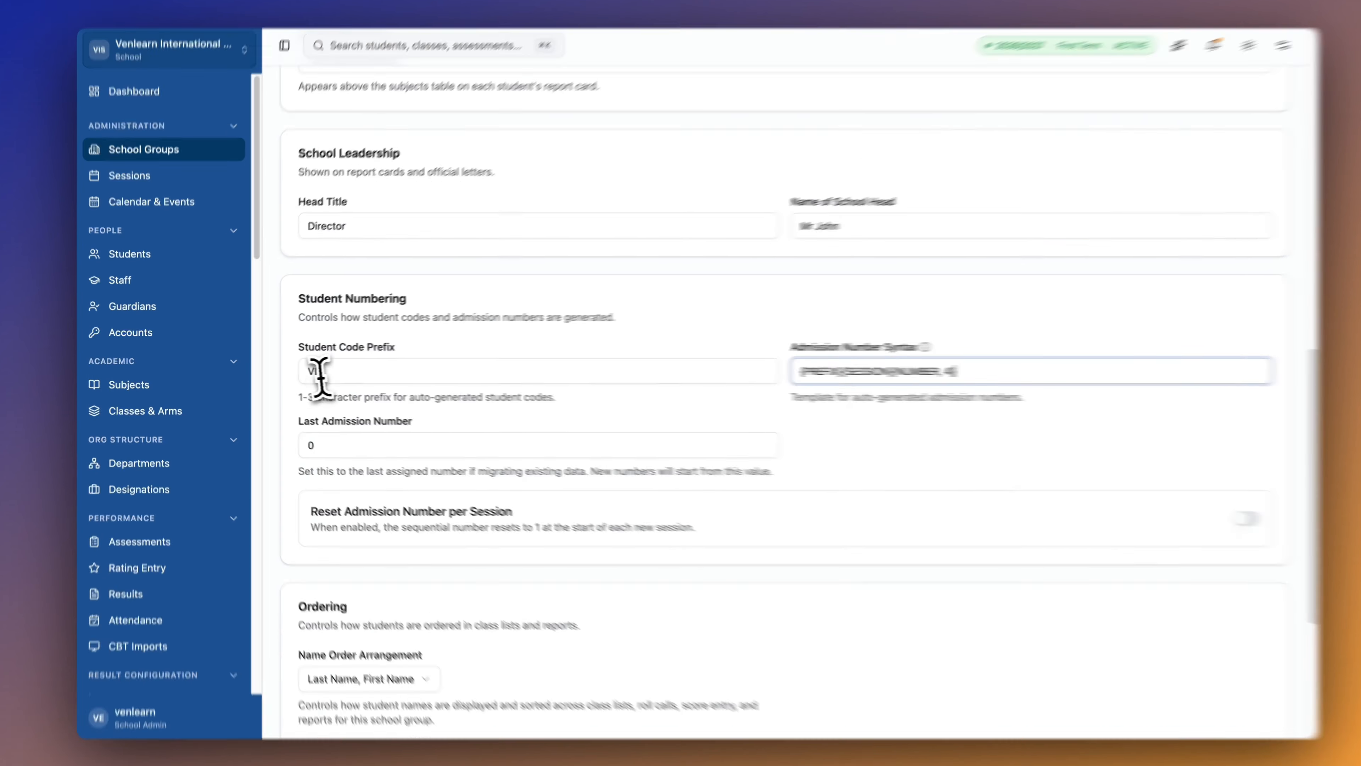
double_click(317, 371)
click(336, 372)
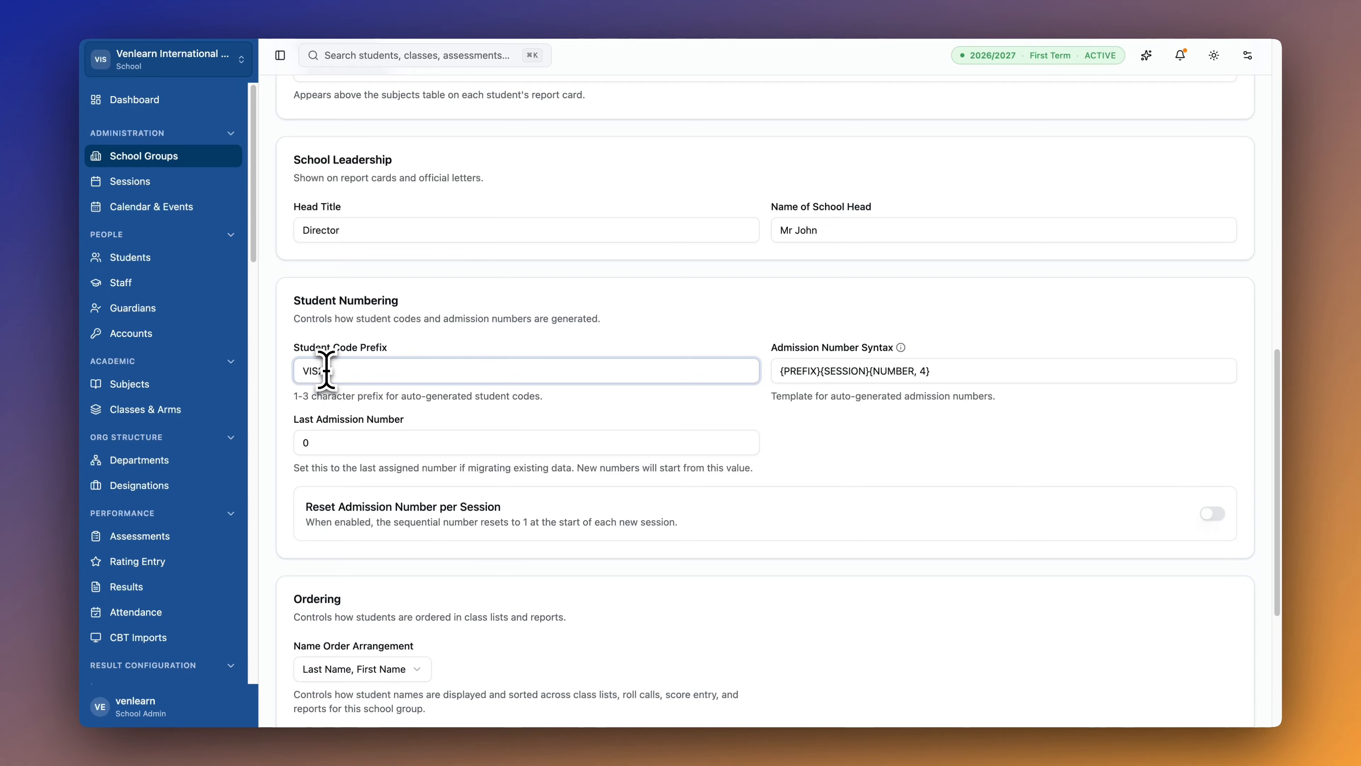
text(2026)
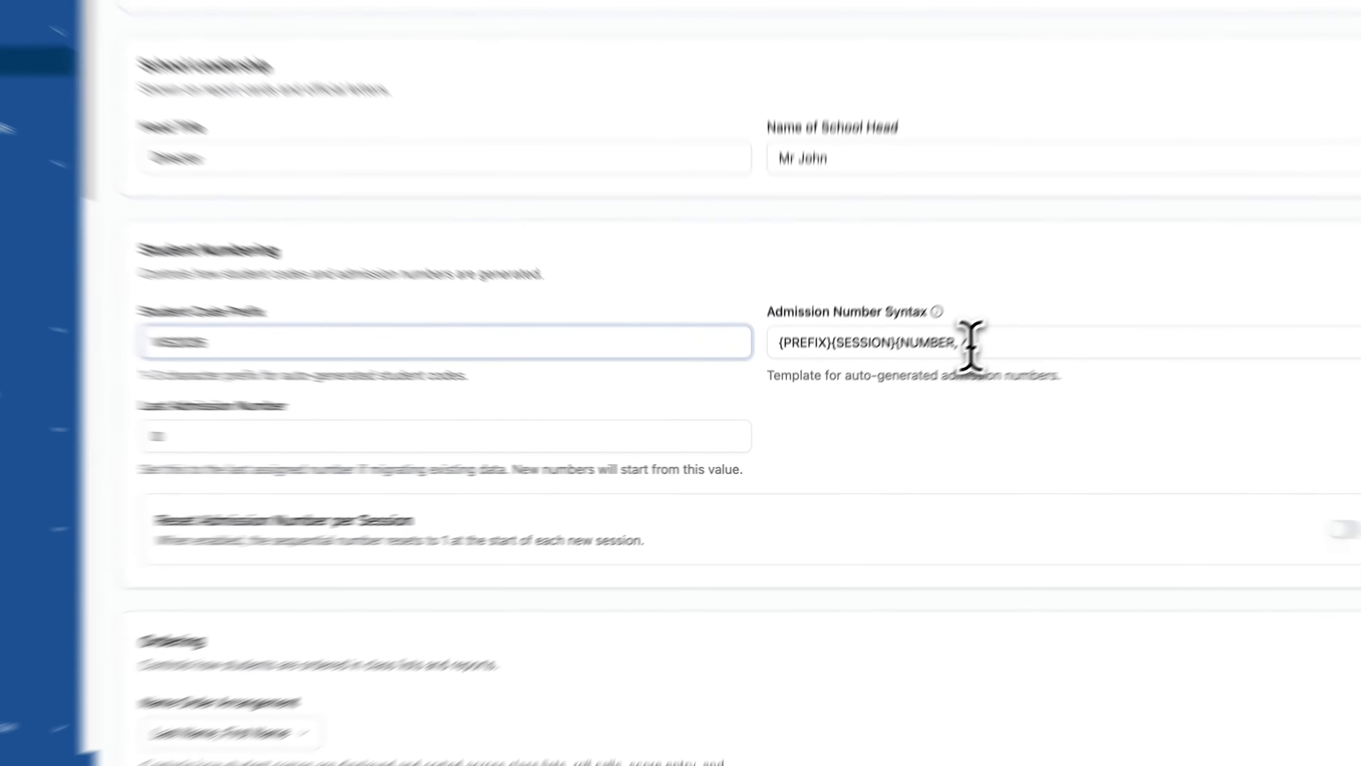
double_click(968, 342)
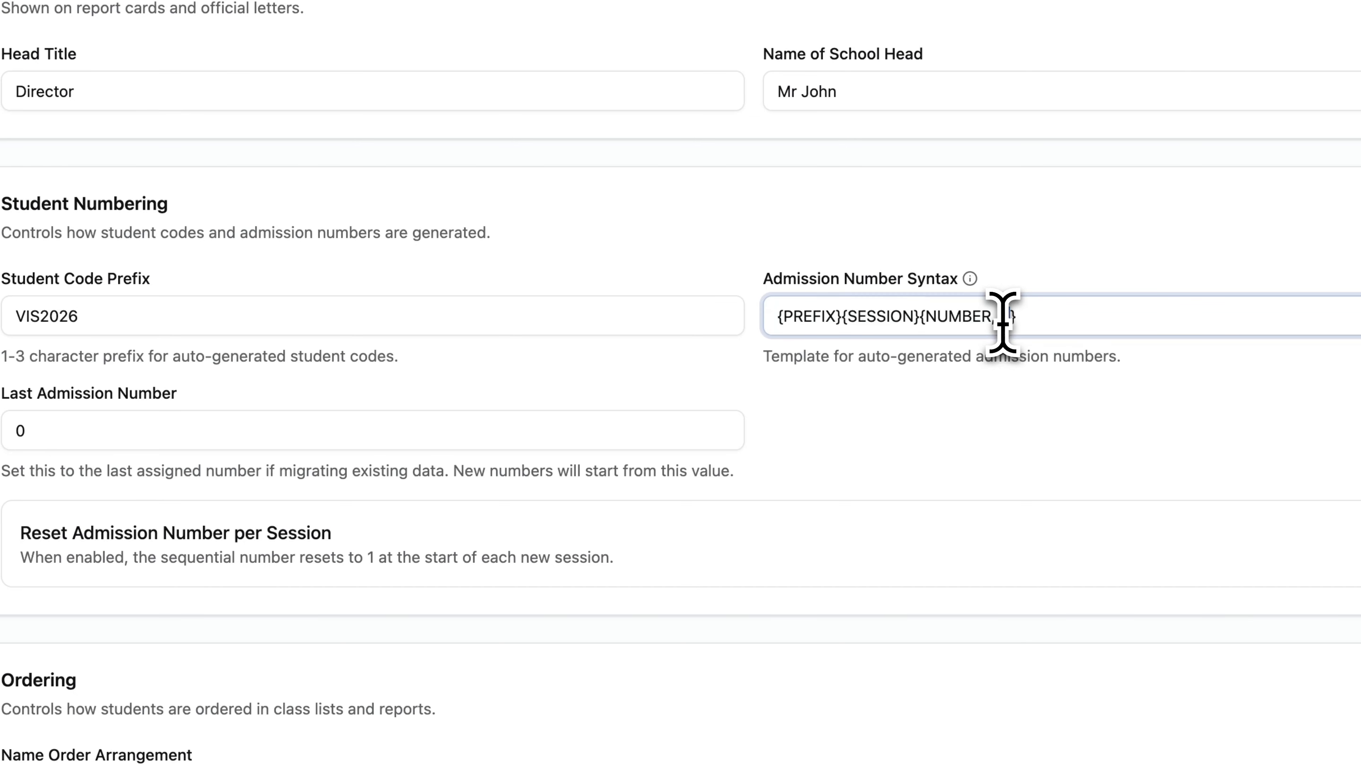
click(112, 315)
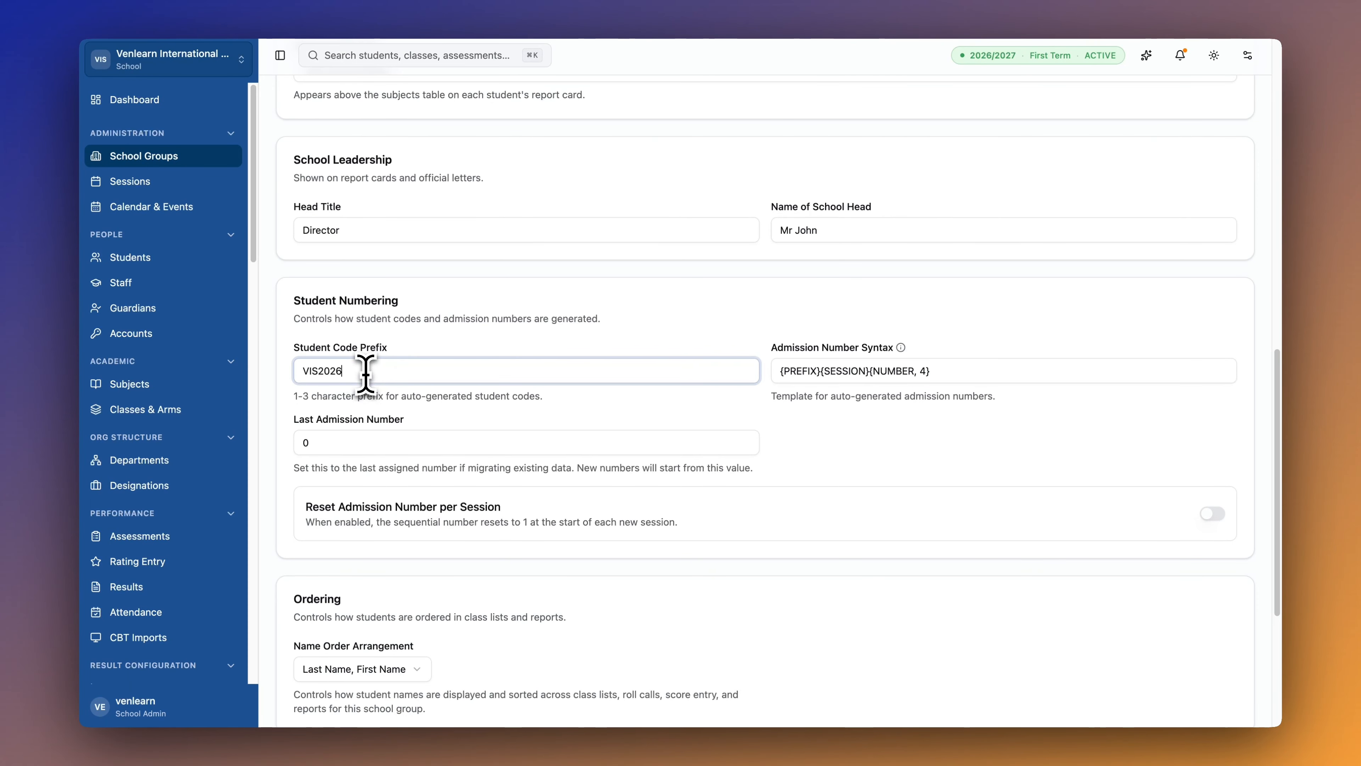
text(0001)
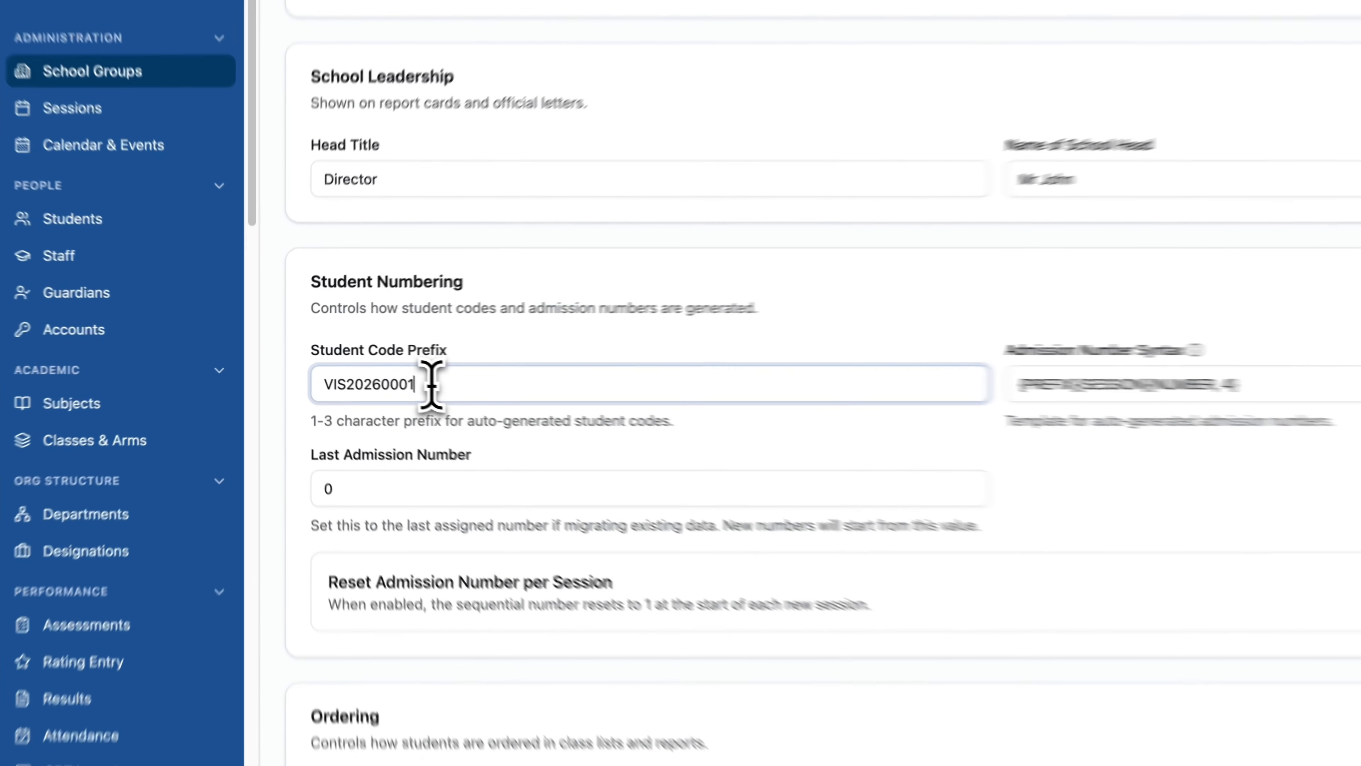
drag(366, 372, 284, 371)
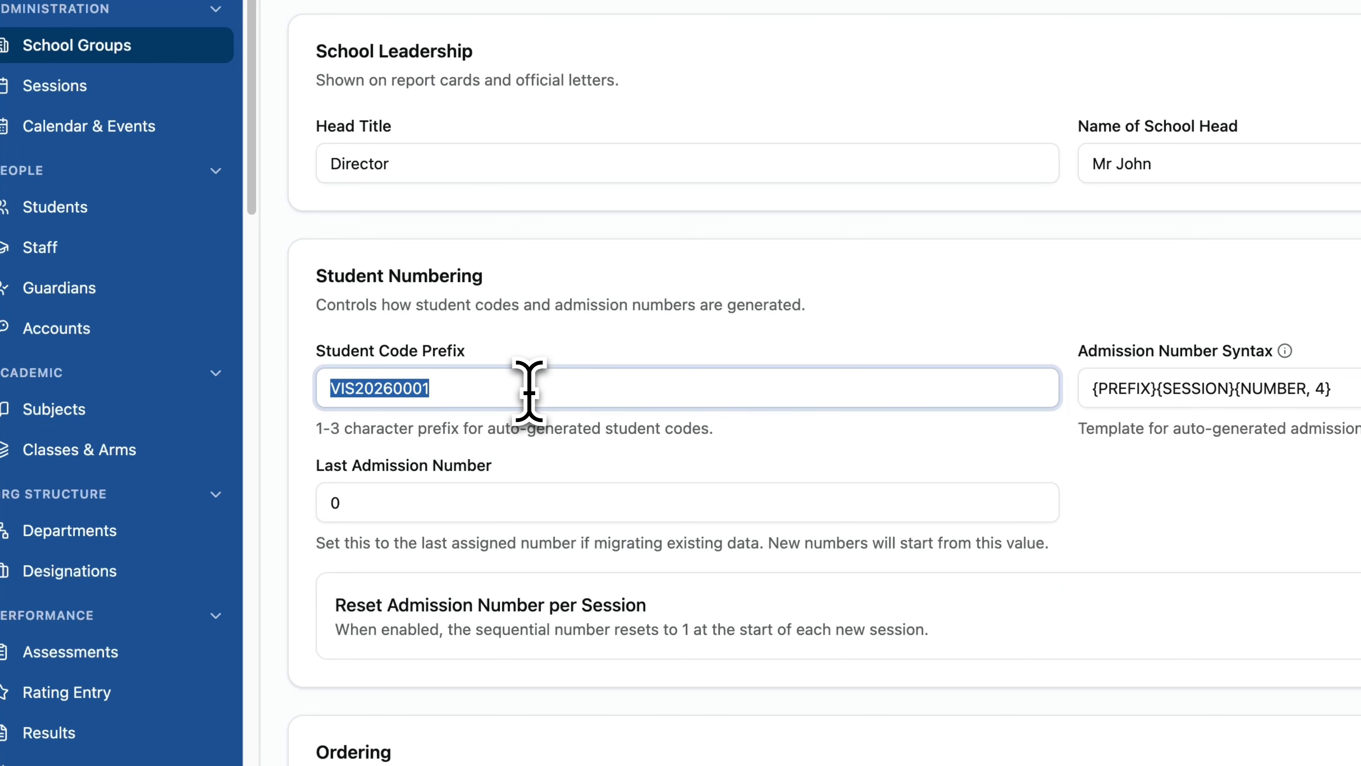
Trim the student code prefix back to VIS.
click(470, 390)
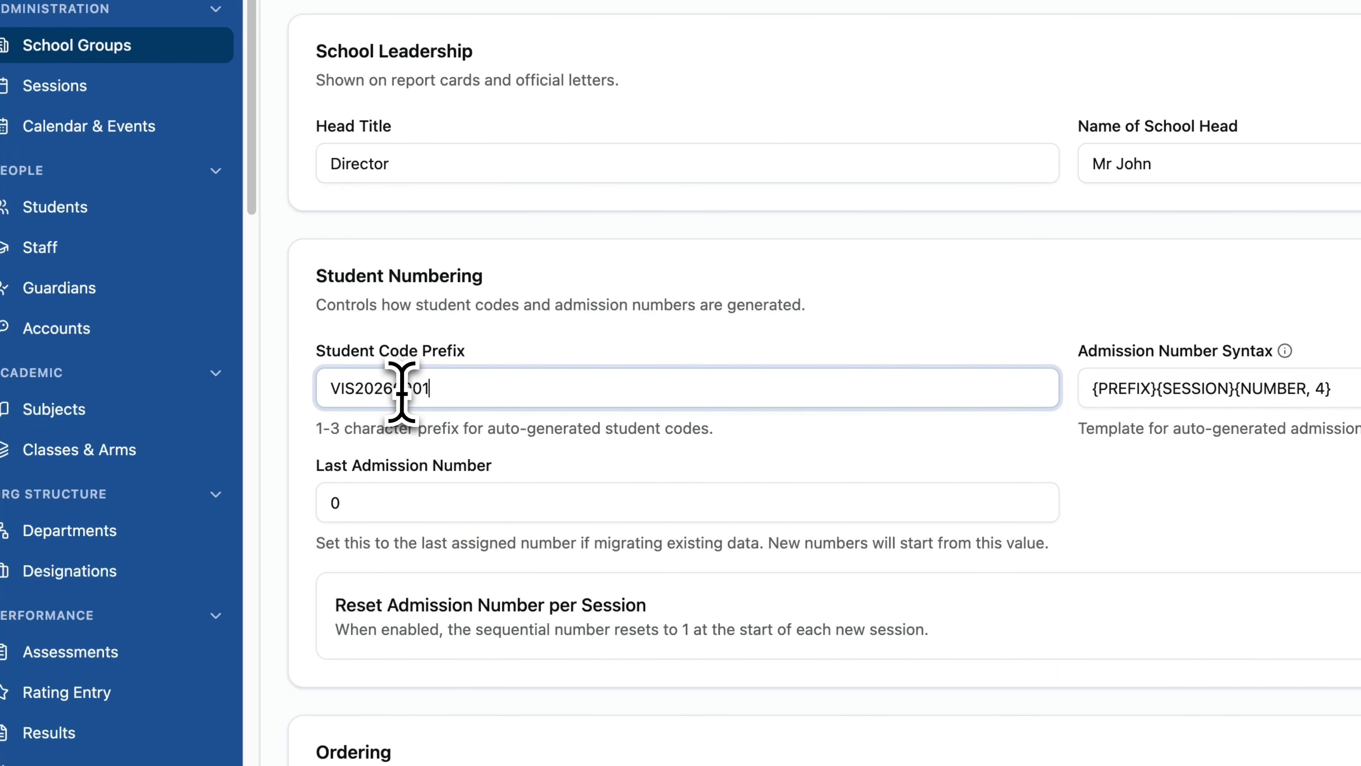
drag(442, 387, 358, 383)
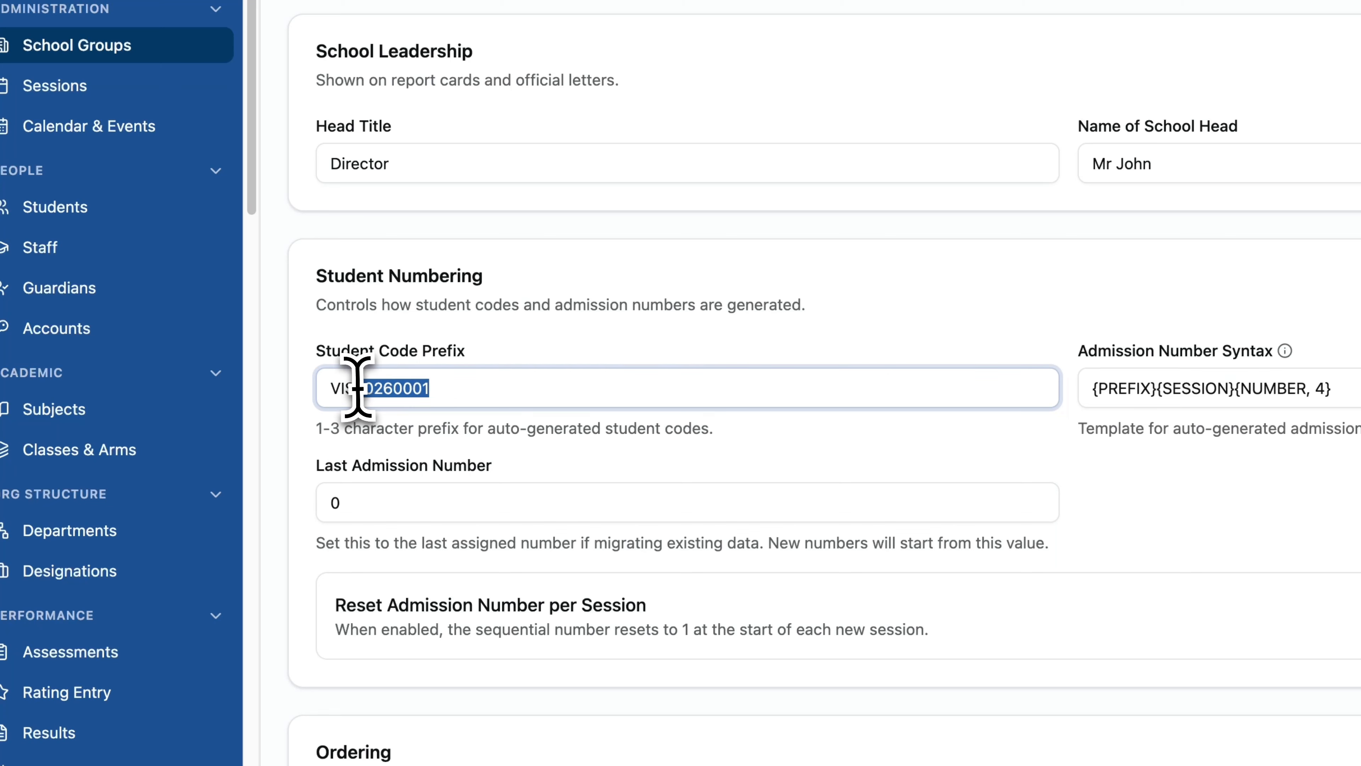
key(BackSpace)
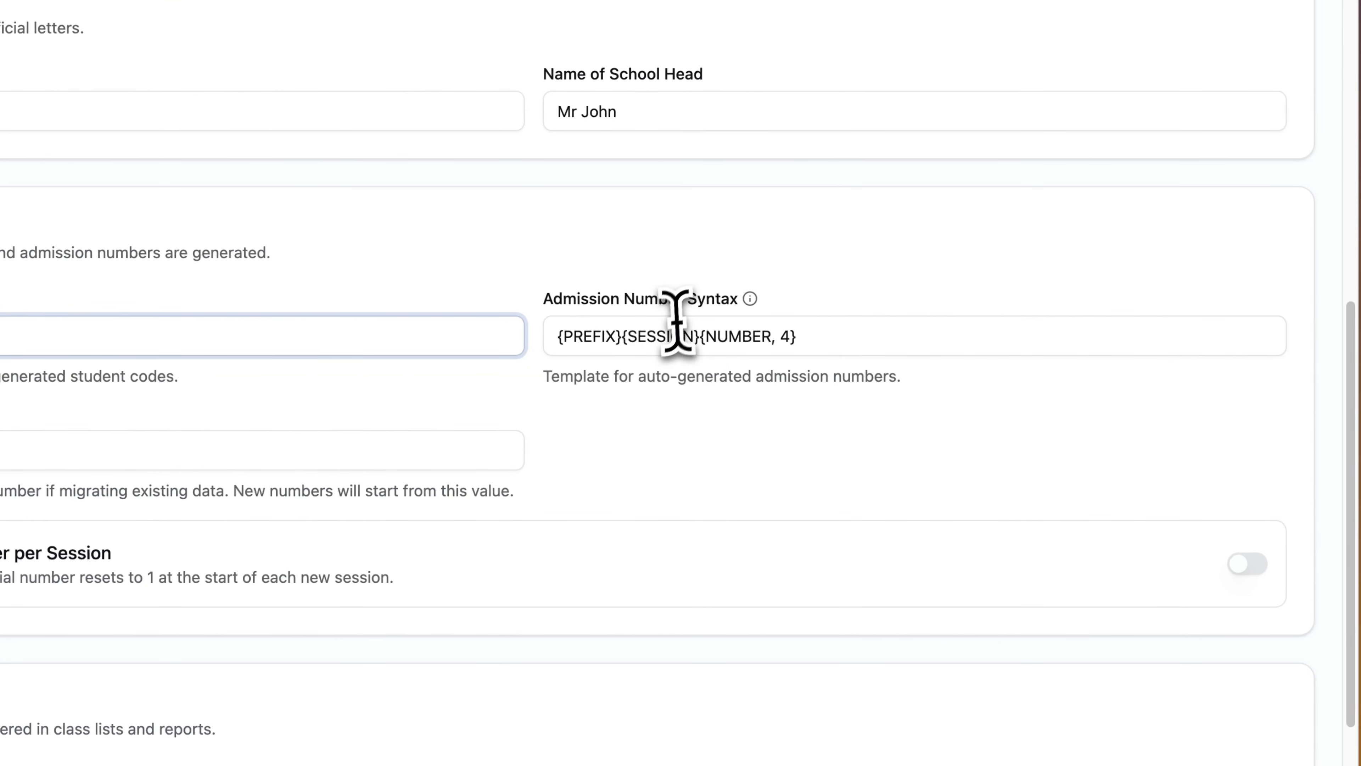
Undo the {SESSION} deletion so the syntax reads {PREFIX}{SESSION}{NUMBER, 4} again.
click(765, 350)
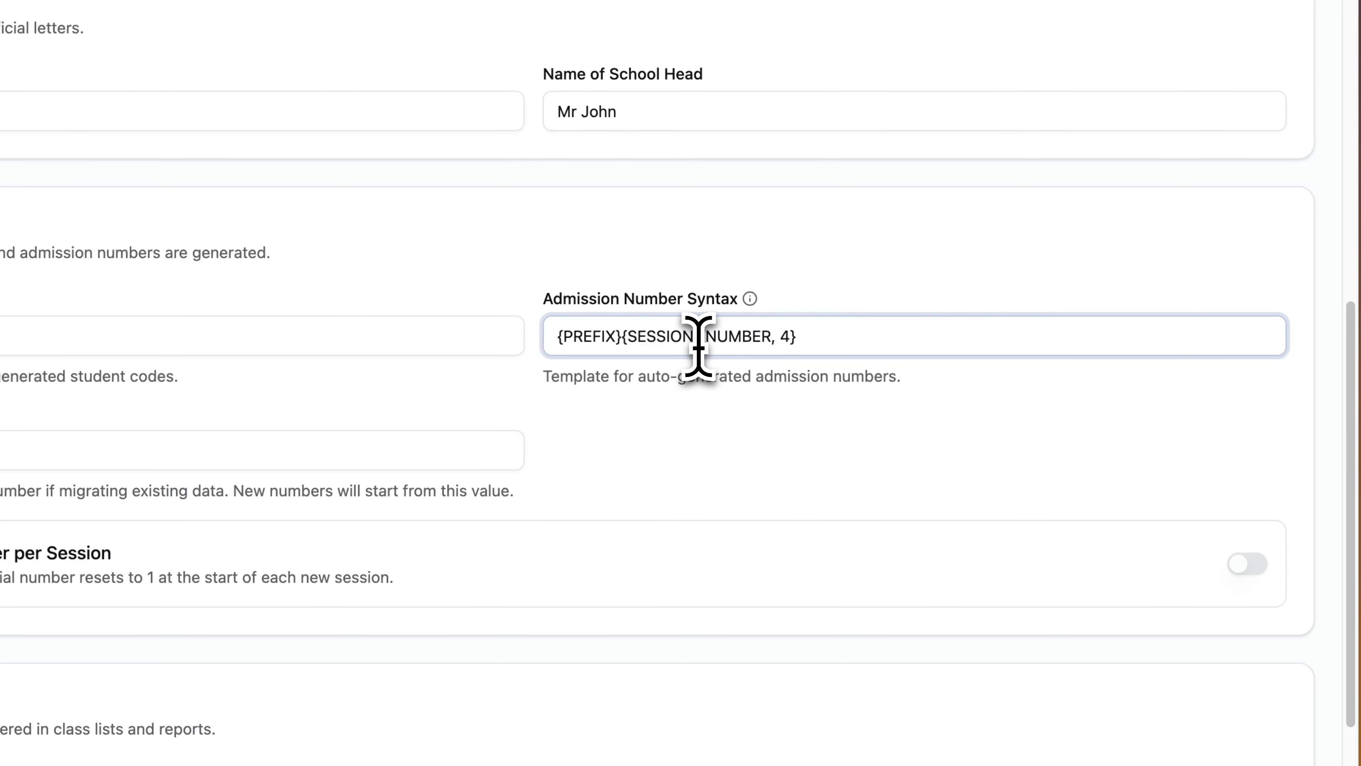
drag(698, 347, 619, 345)
key(BackSpace)
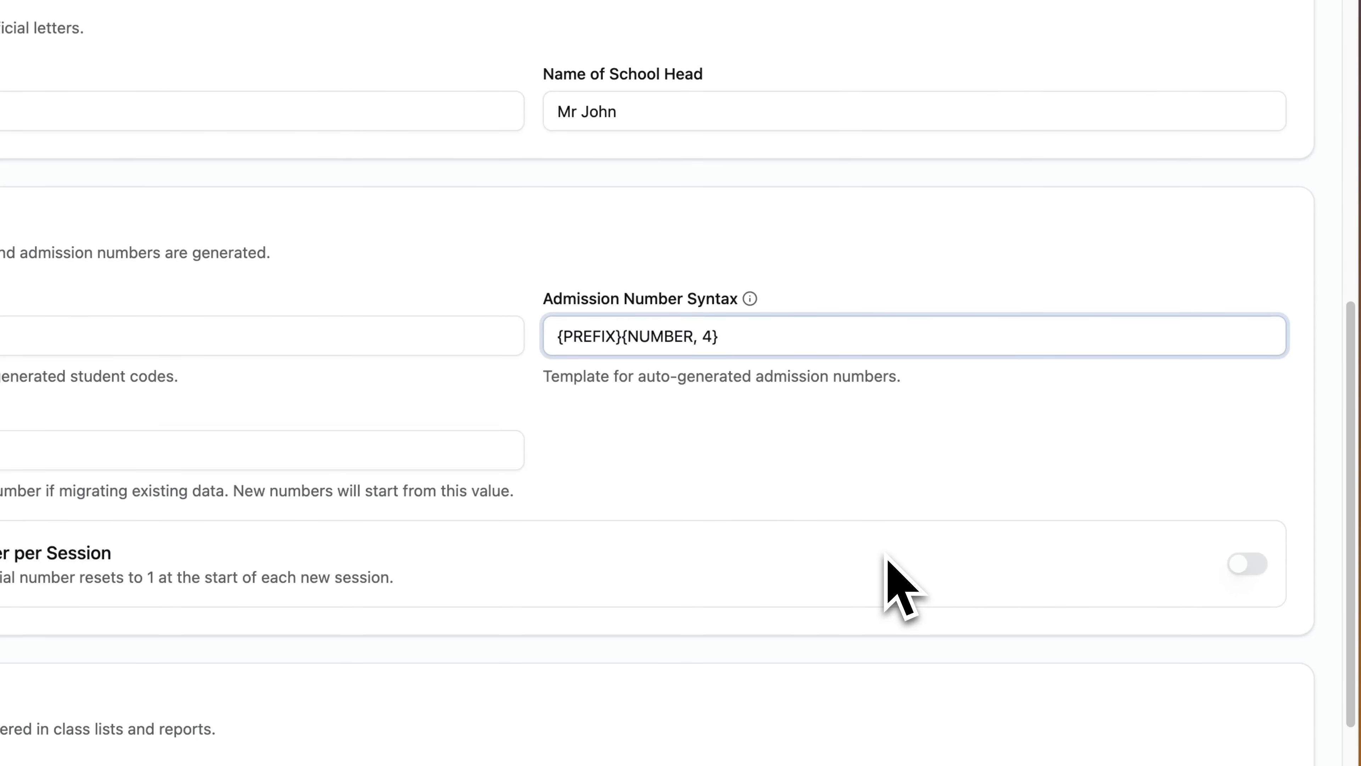
click(303, 307)
click(302, 311)
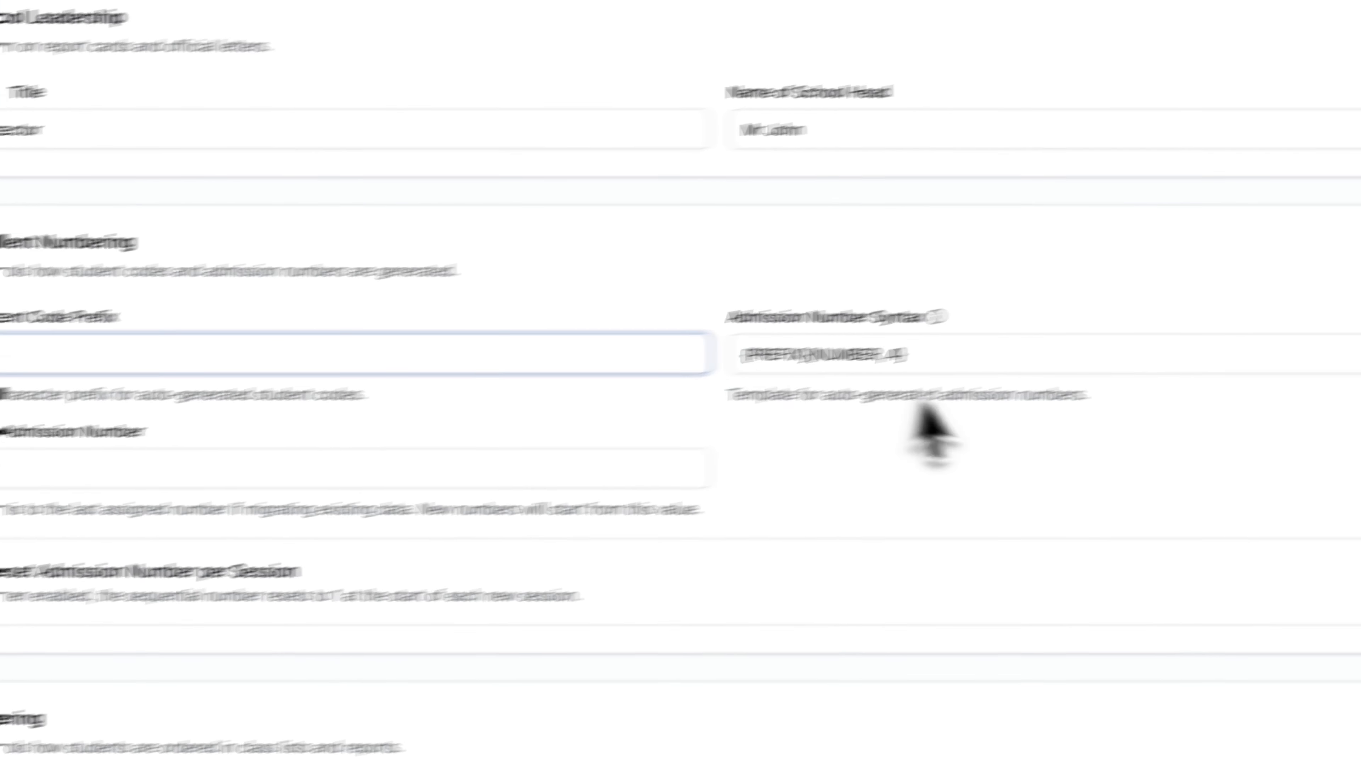
click(1061, 320)
key(super+z)
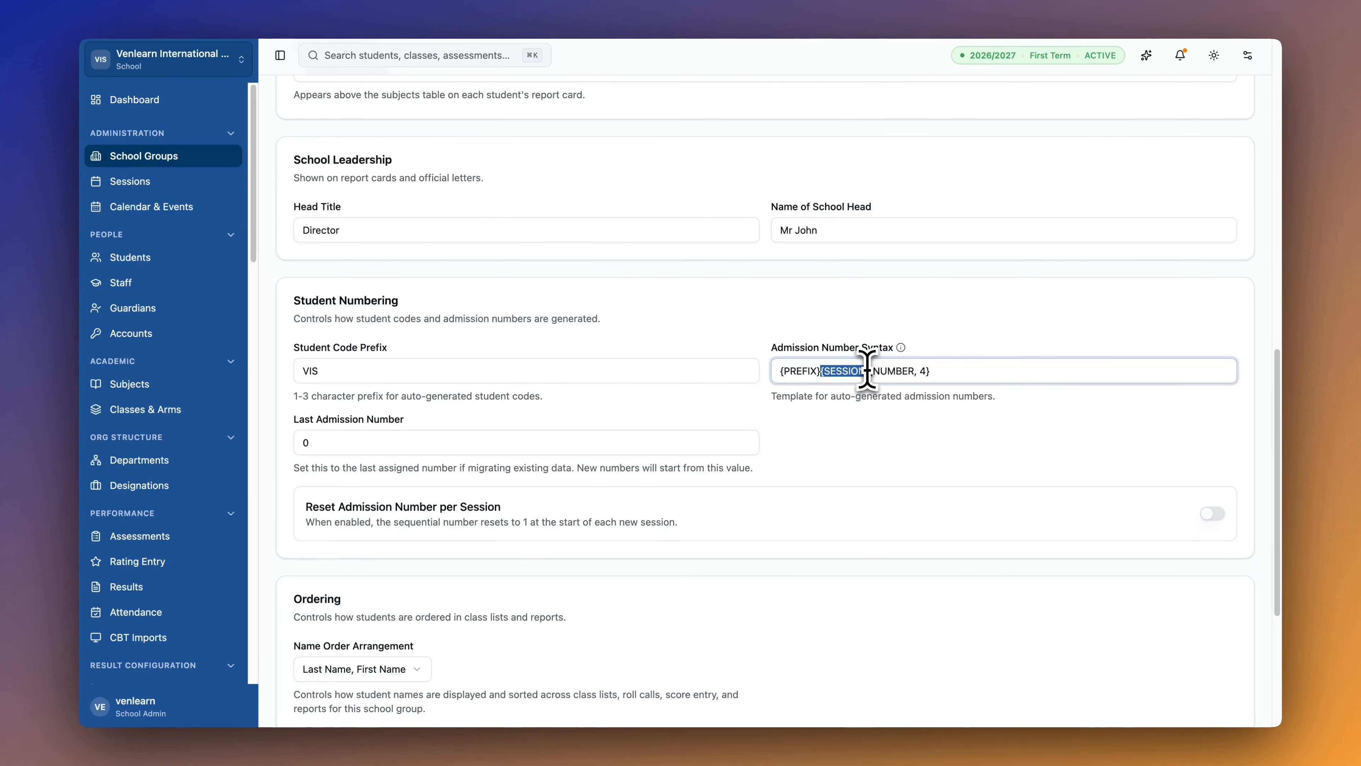
Replace the last admission number 0 with 1500.
click(492, 443)
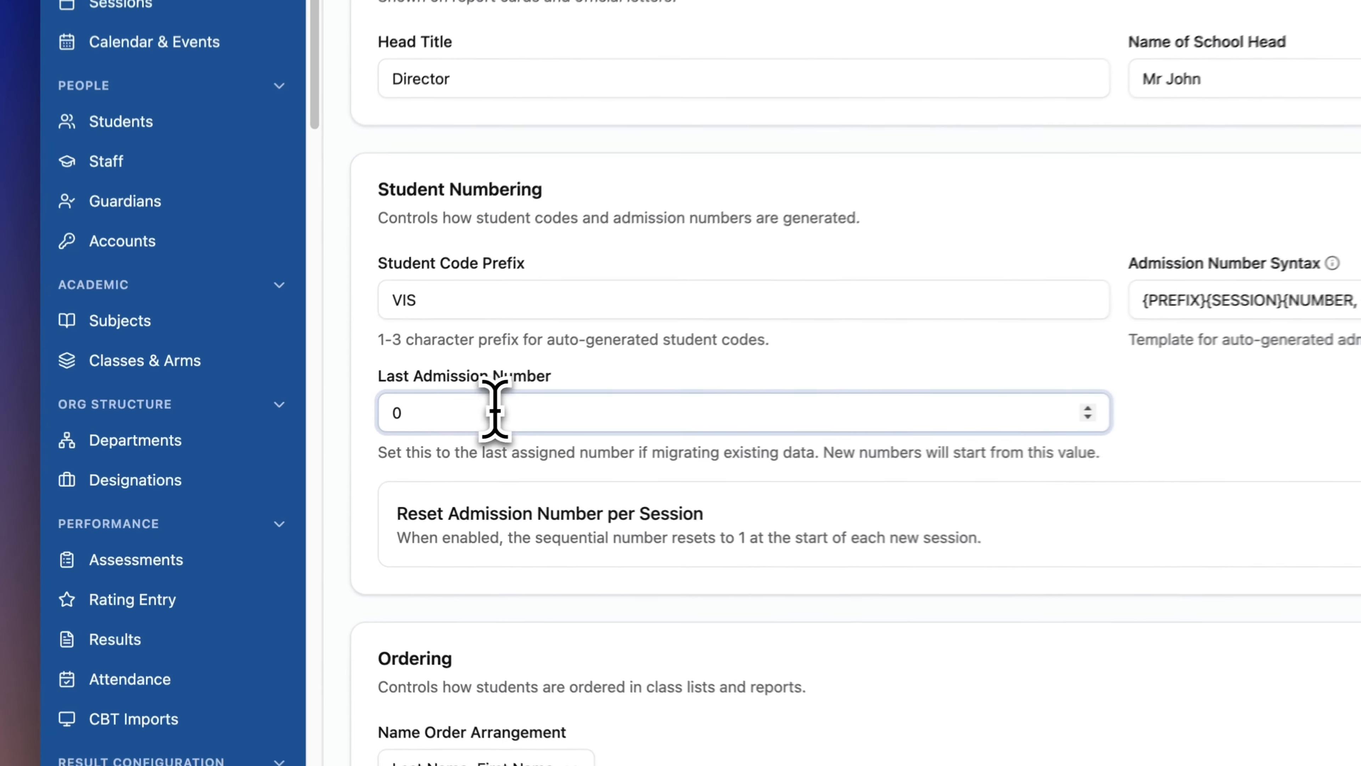
drag(371, 441, 251, 442)
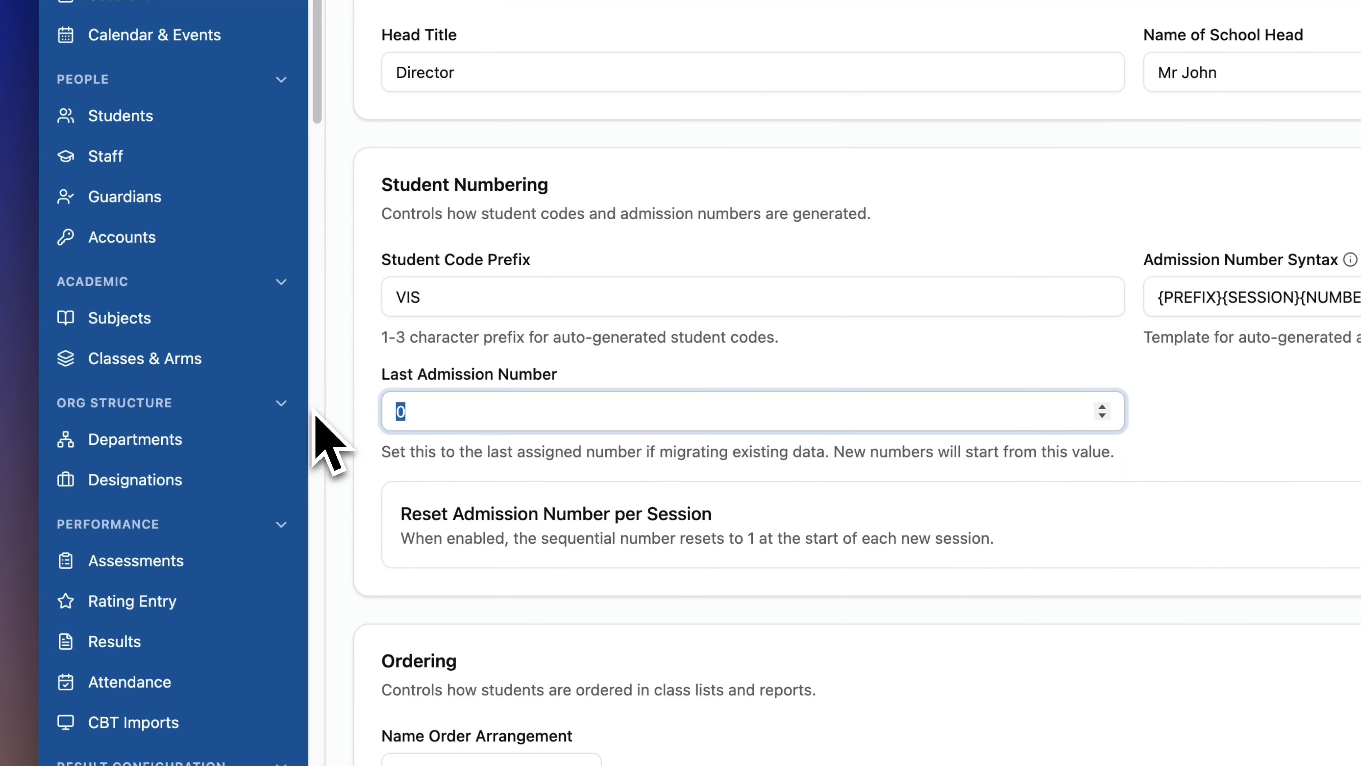
text(1500)
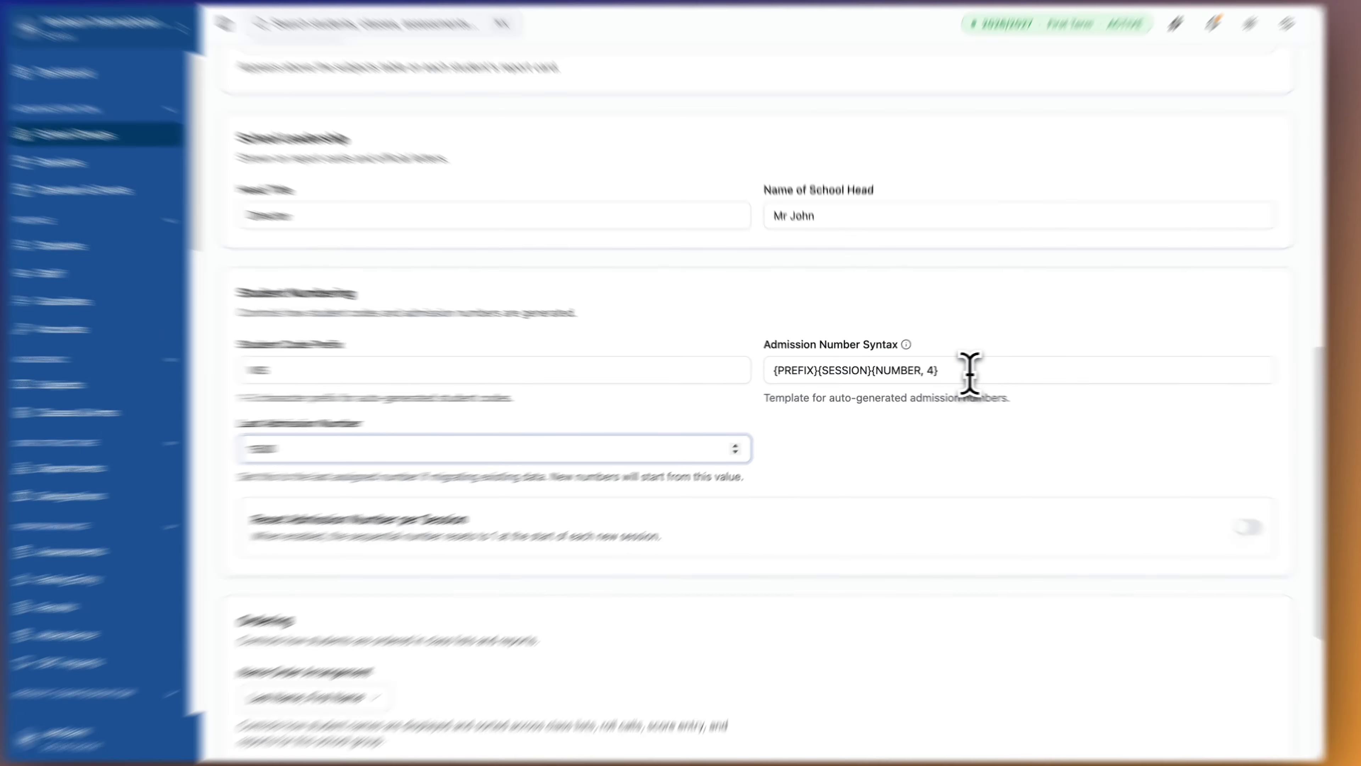
Edit the student code prefix and erase it back to VIS, leaving 1500 intact.
drag(958, 372, 768, 368)
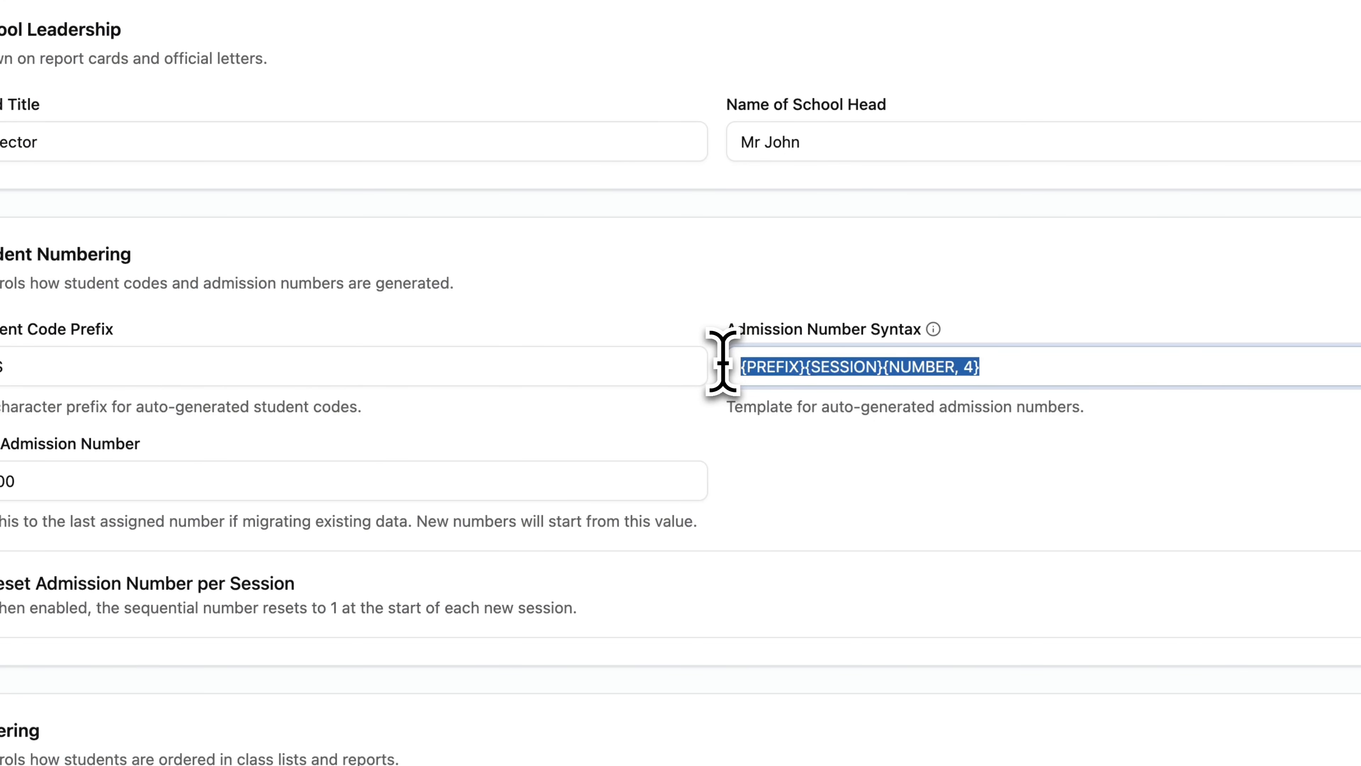
click(161, 368)
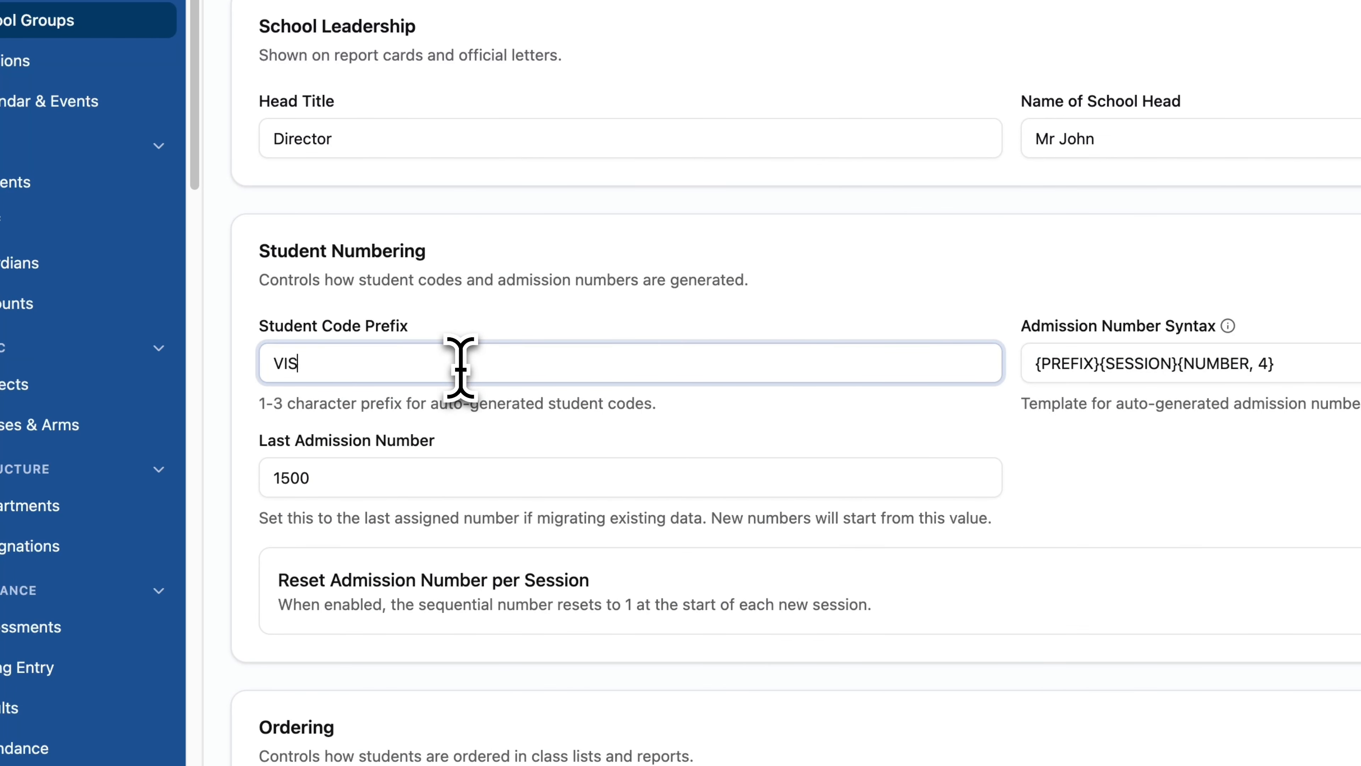
text(202)
text(6)
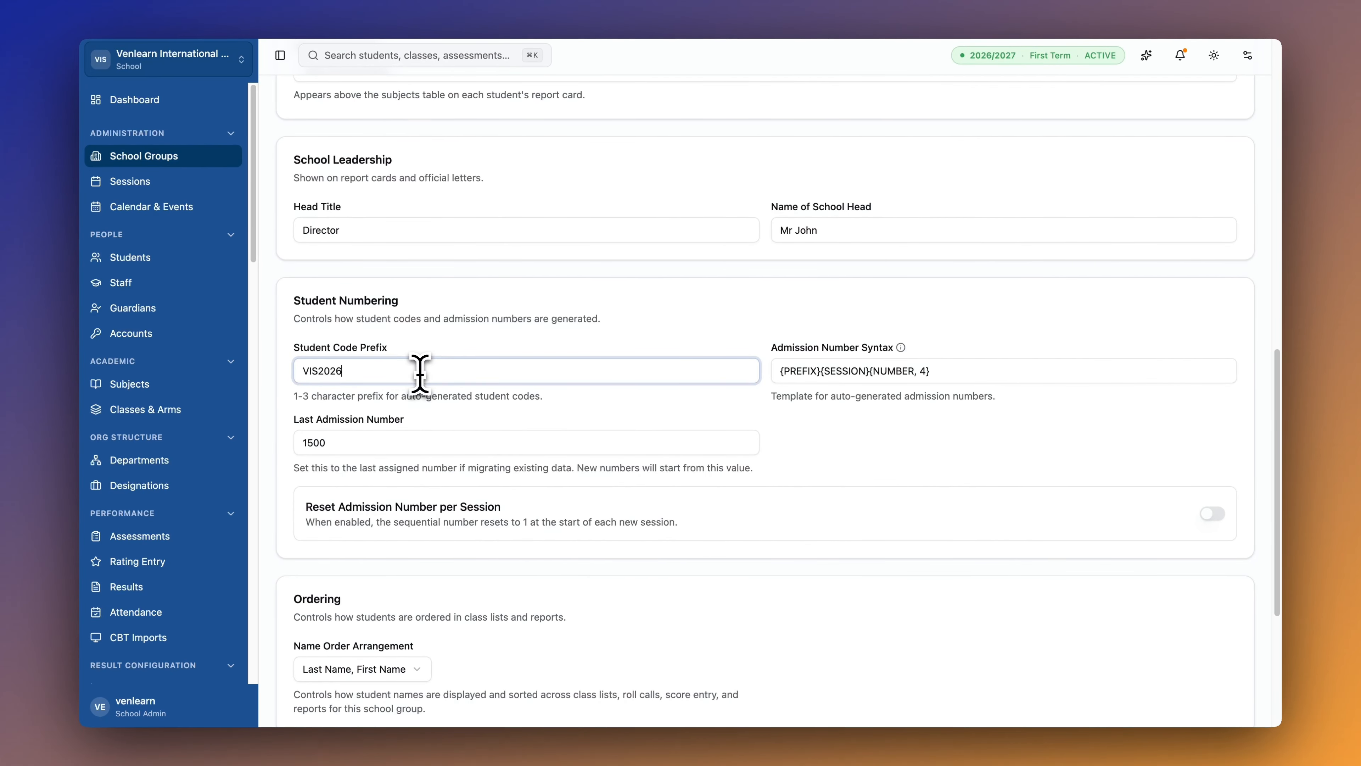
text(1)
key(BackSpace)
key(BackSpace)
key(BackSpace)
key(BackSpace)
key(BackSpace)
key(BackSpace)
key(BackSpace)
key(BackSpace)
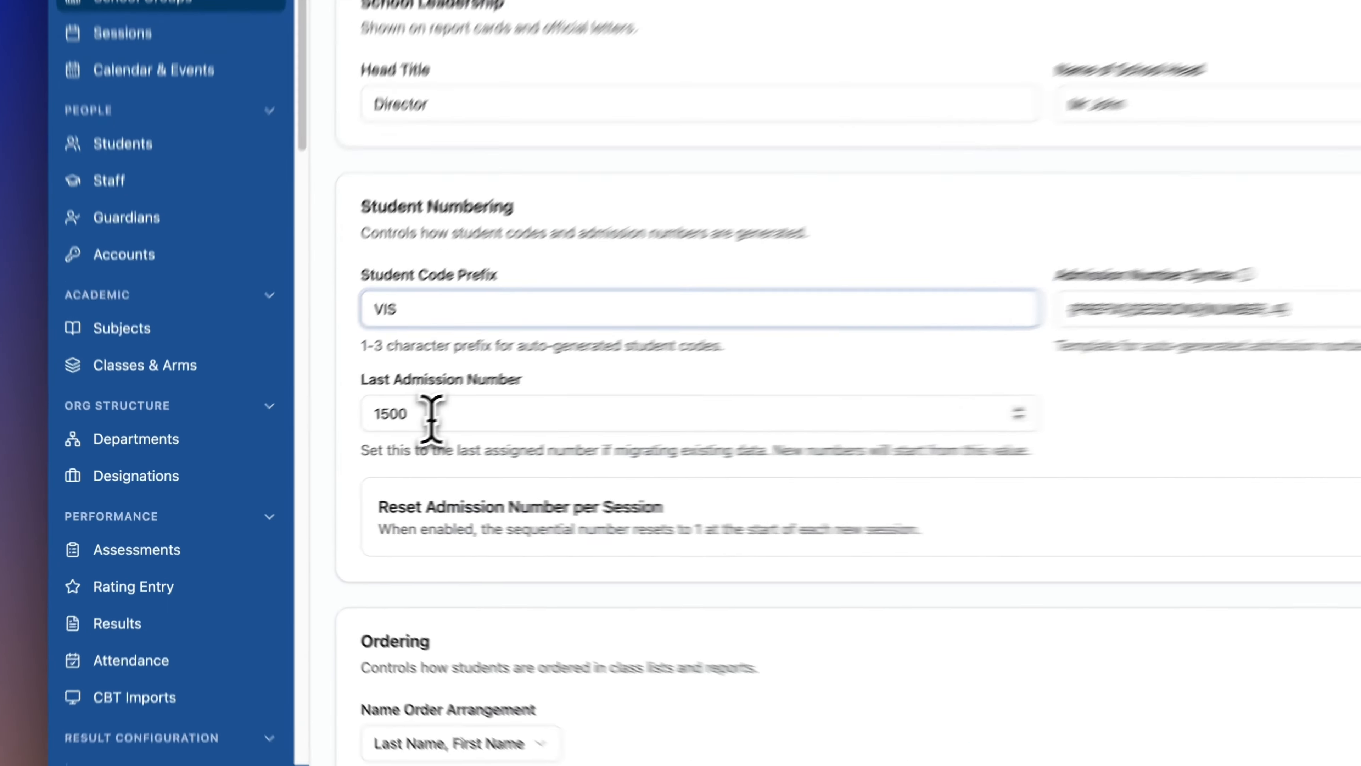
double_click(336, 444)
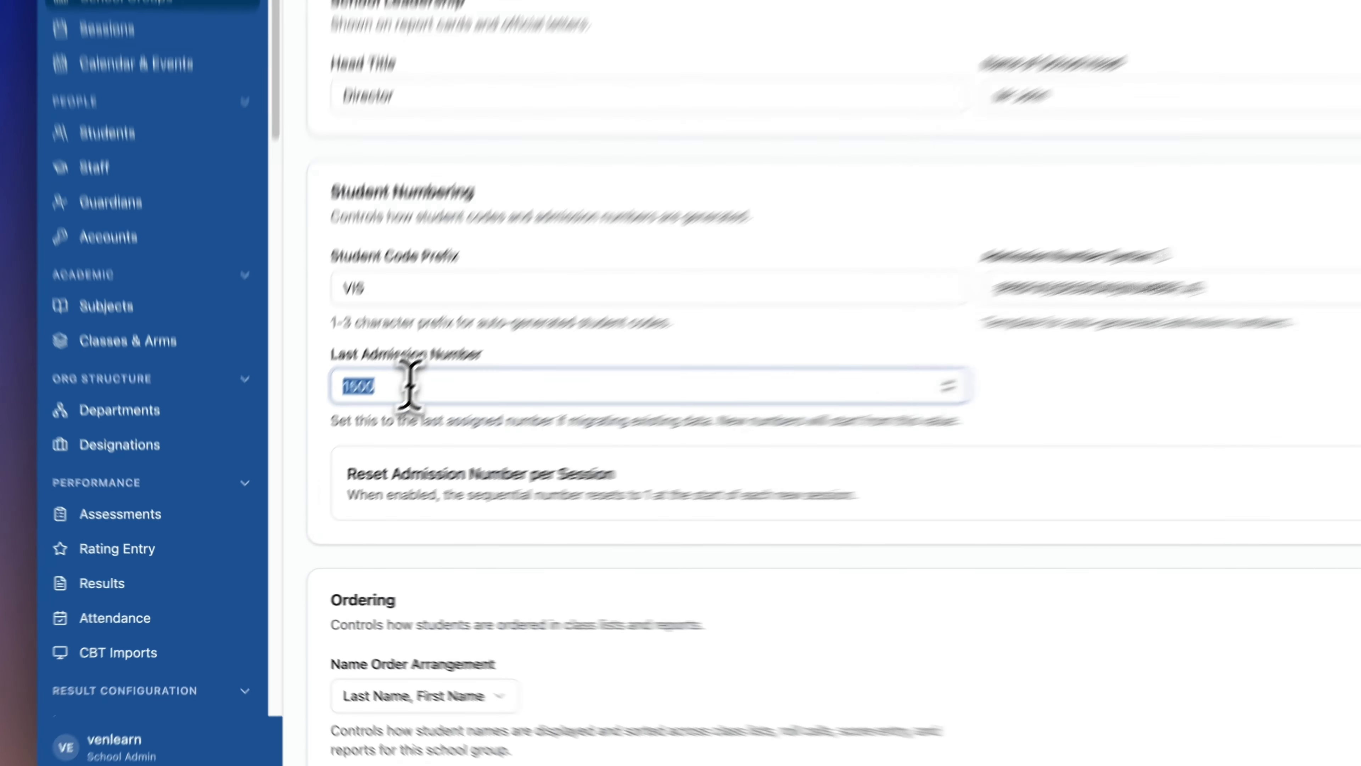
click(354, 443)
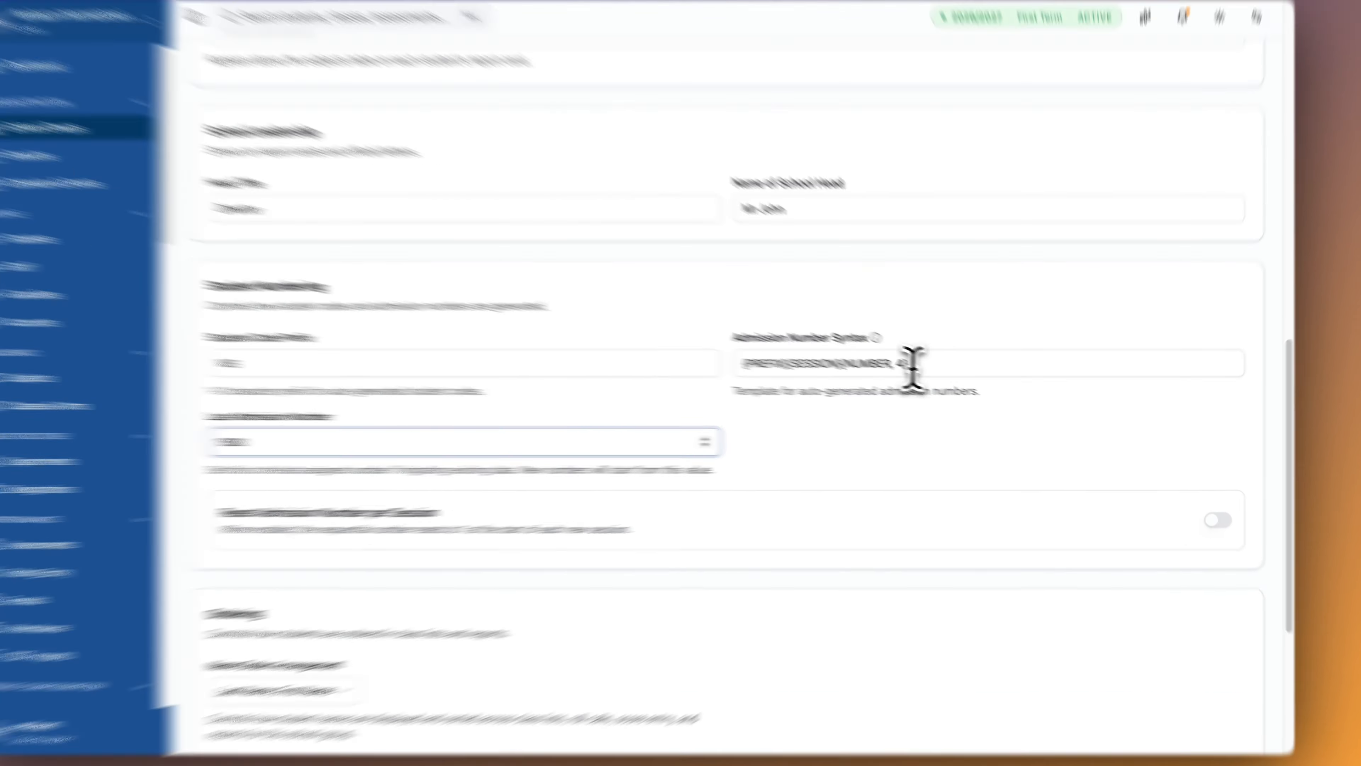
Turn on Reset Admission Number per Session so numbering restarts each session.
drag(910, 364, 846, 360)
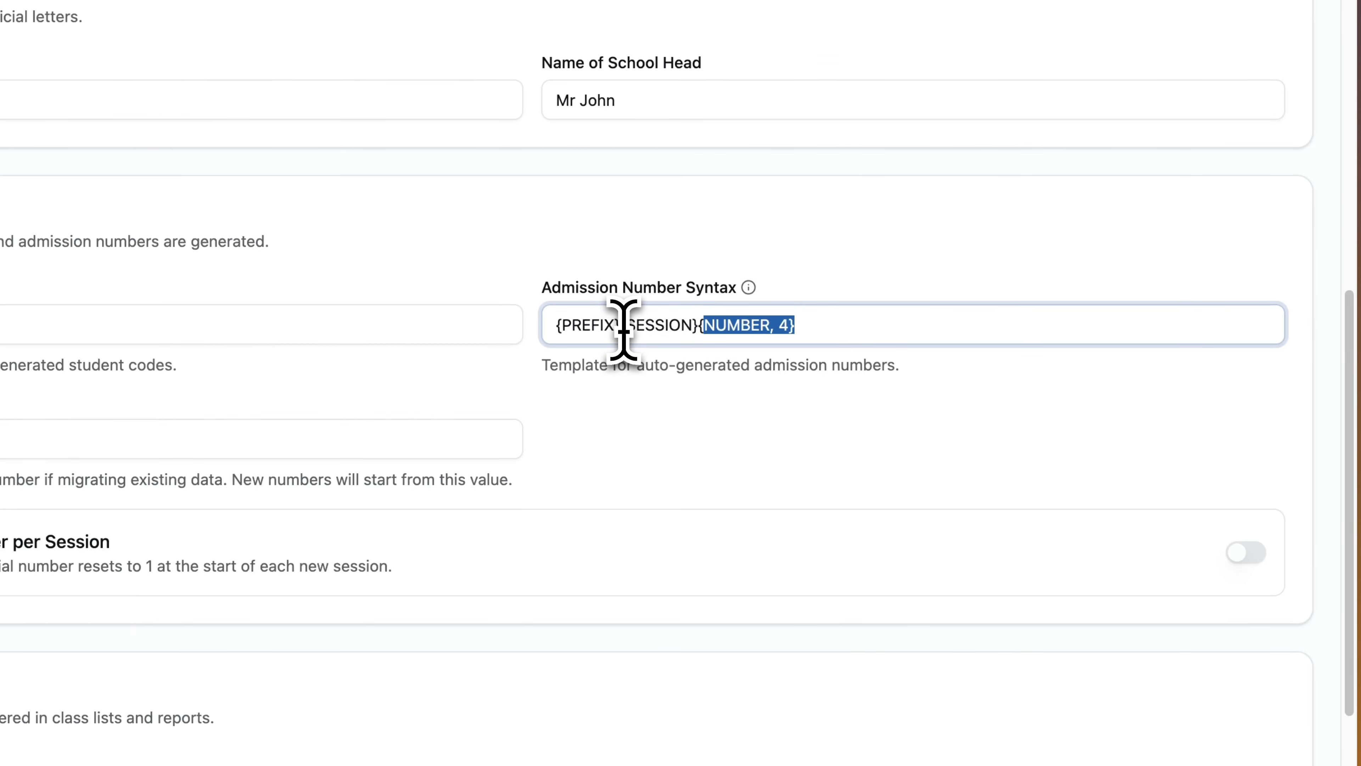
mouse_move(627, 324)
mouse_down()
mouse_move(695, 324)
mouse_move(634, 325)
mouse_up()
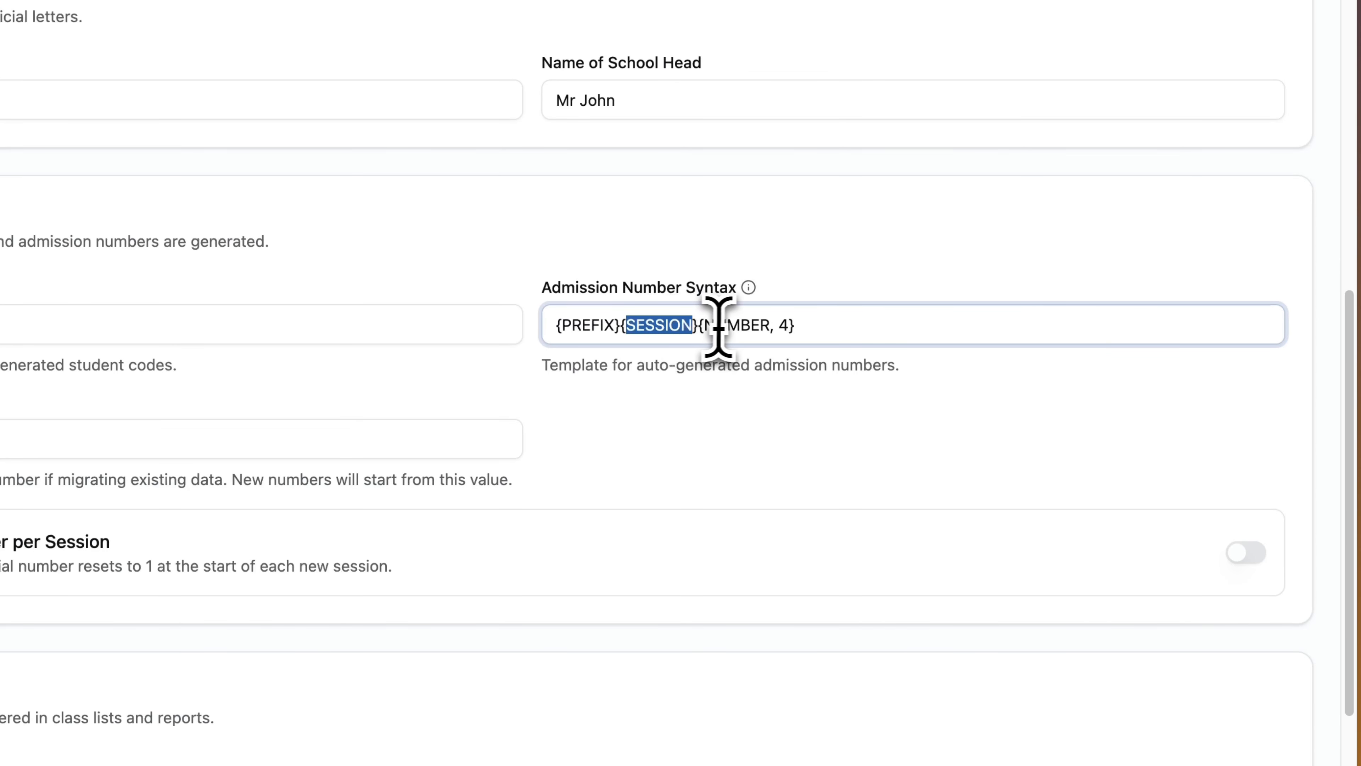
drag(803, 325, 531, 328)
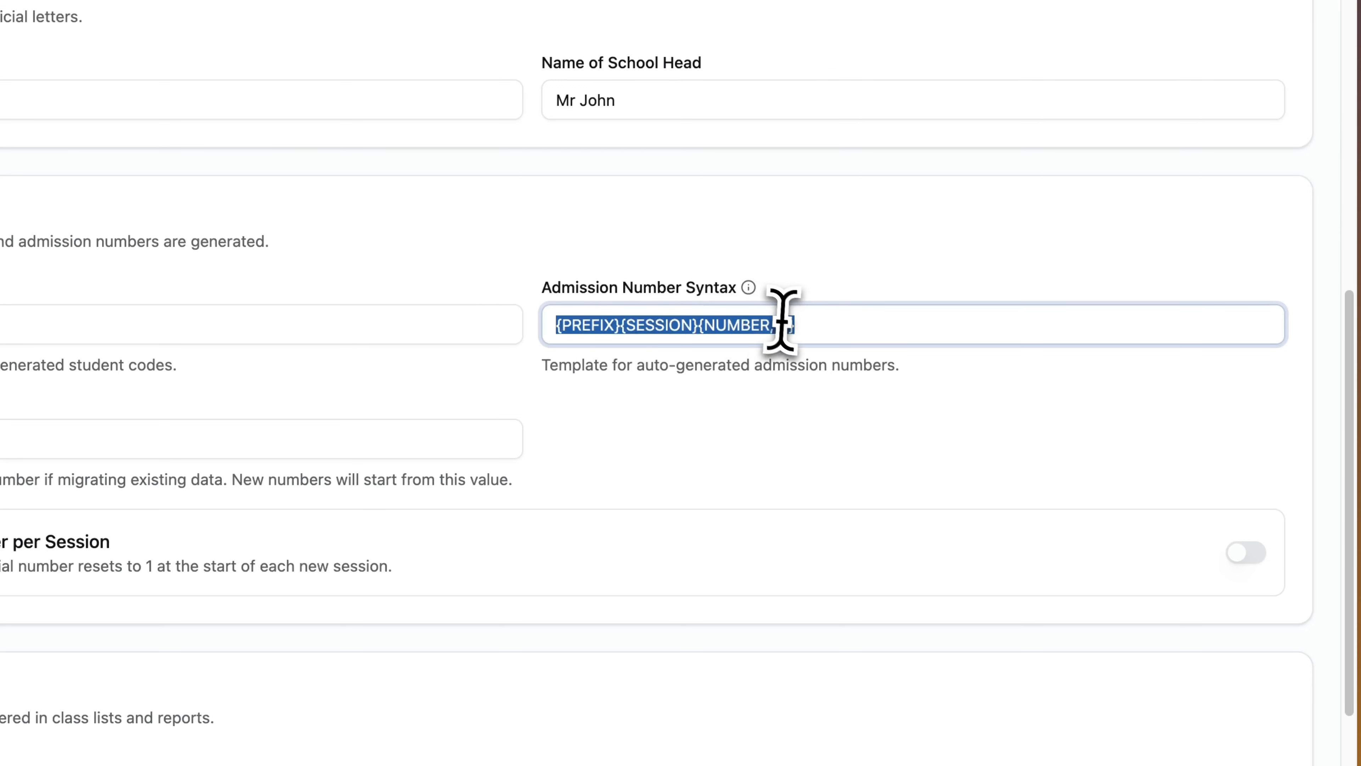
double_click(663, 323)
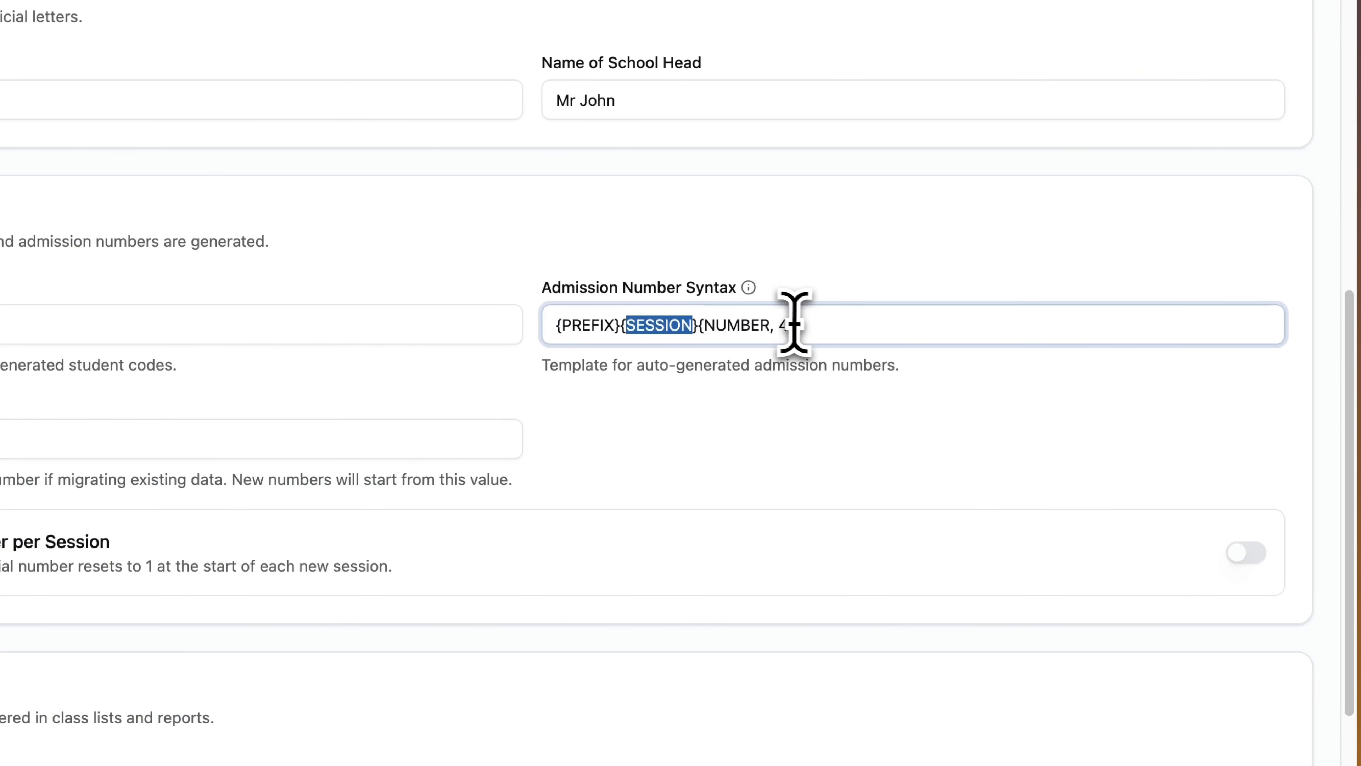
click(1240, 551)
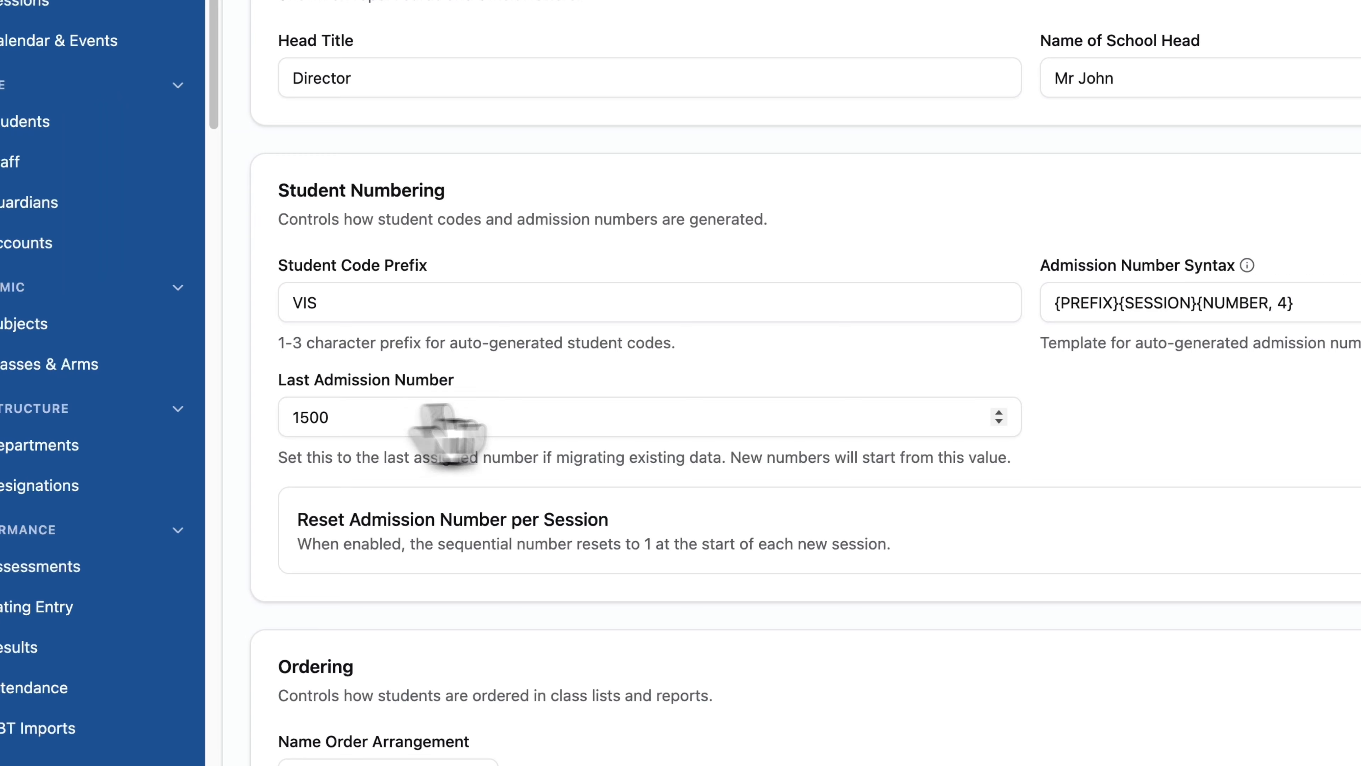
click(363, 418)
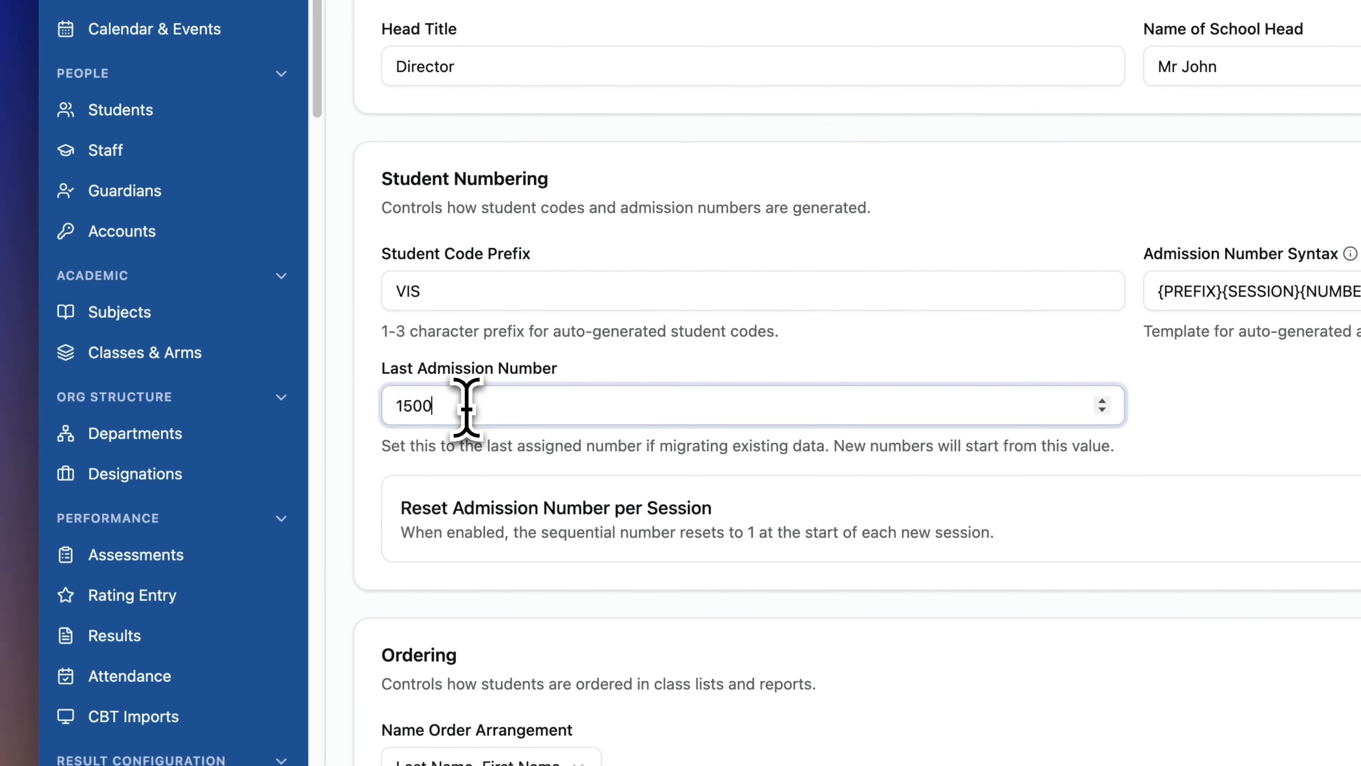
drag(466, 408, 323, 407)
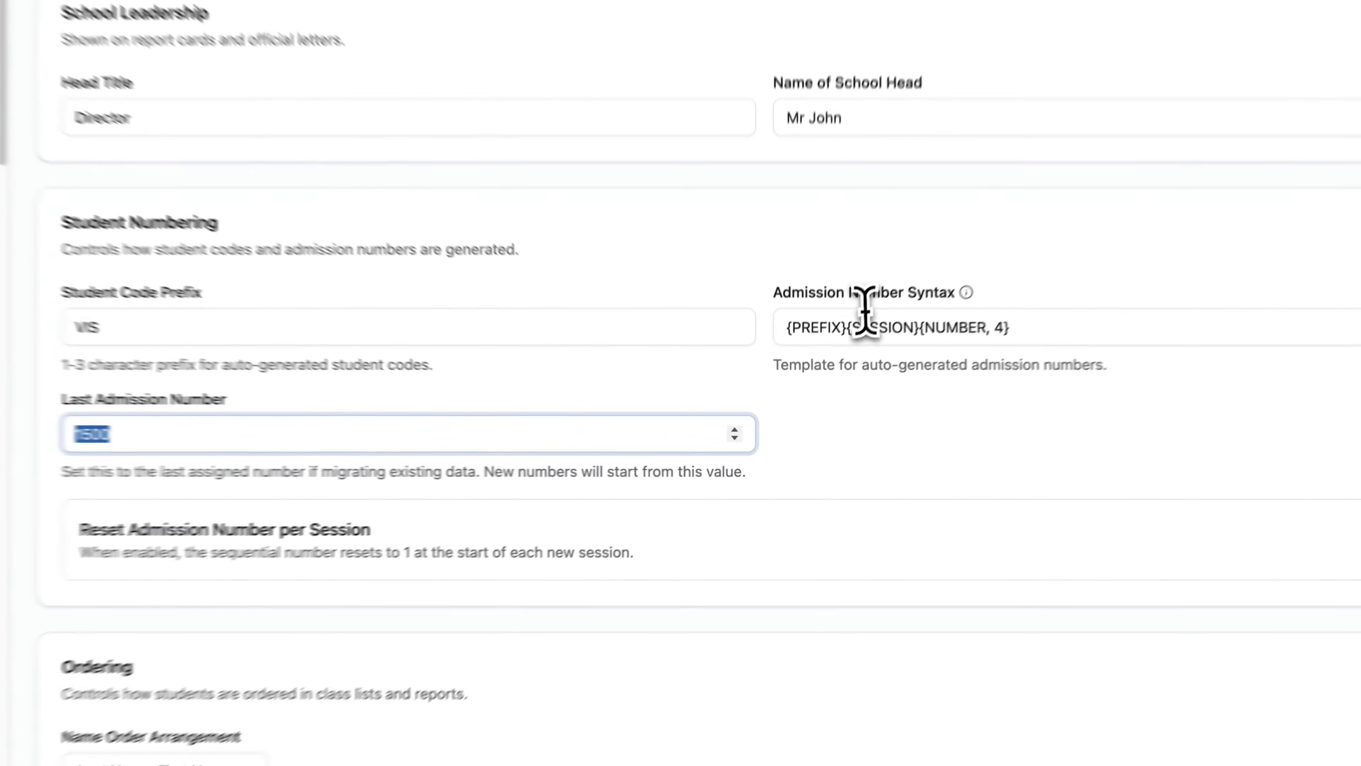
click(852, 370)
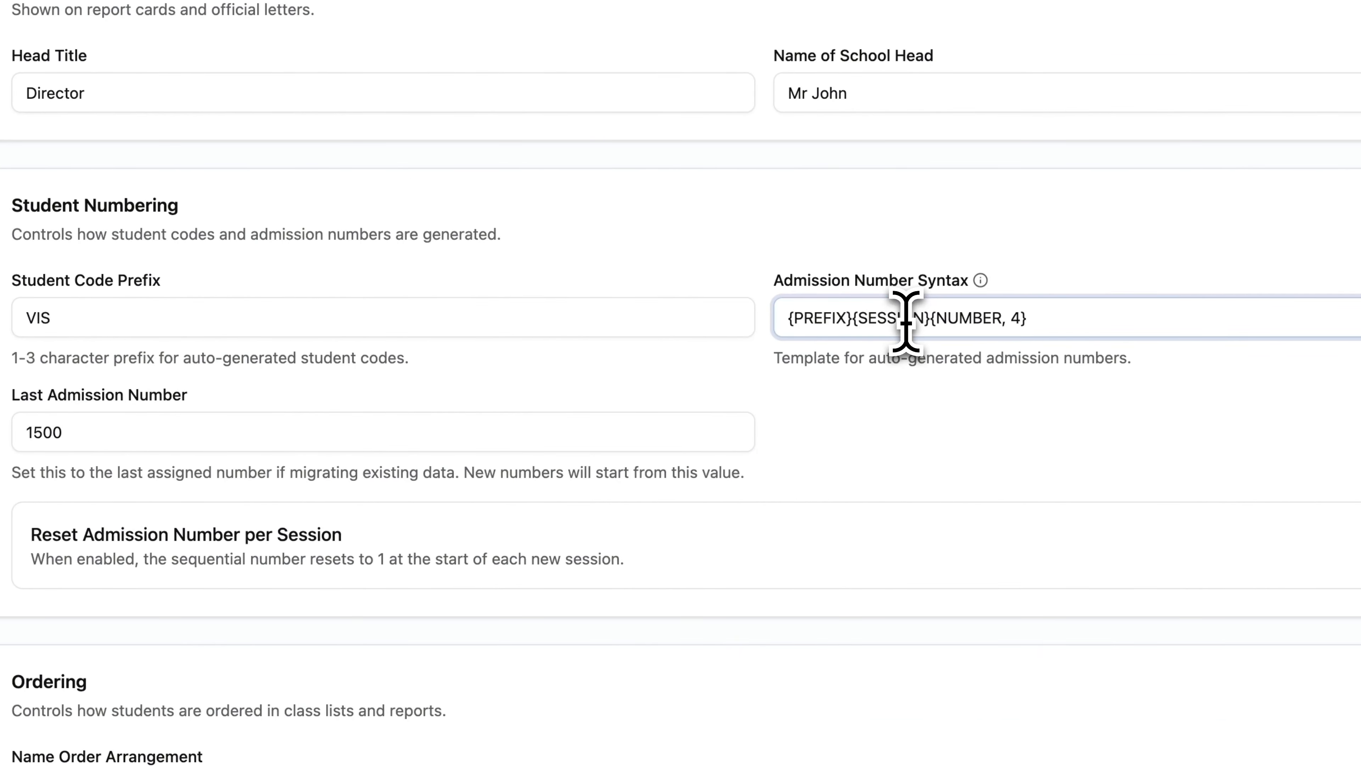
scroll(487, 520, down, 1)
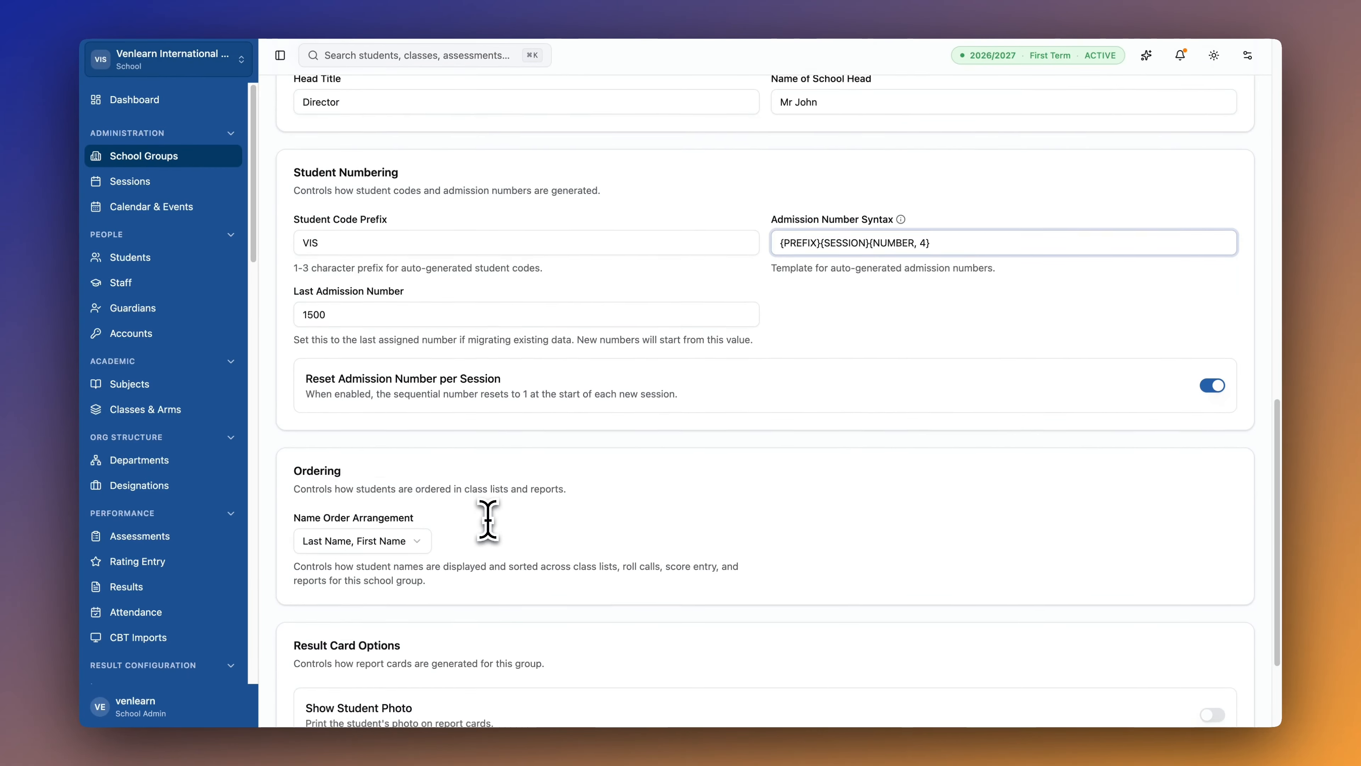
scroll(487, 520, down, 3)
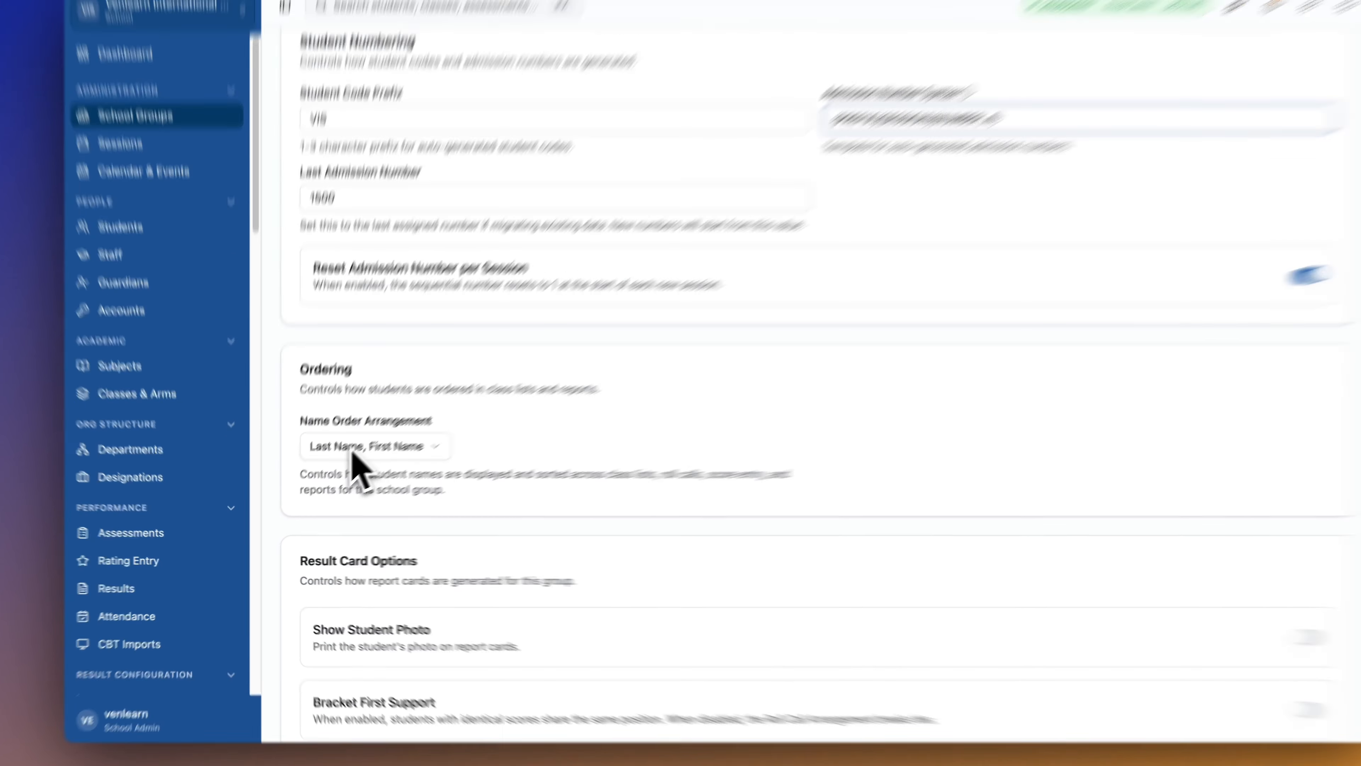
click(343, 458)
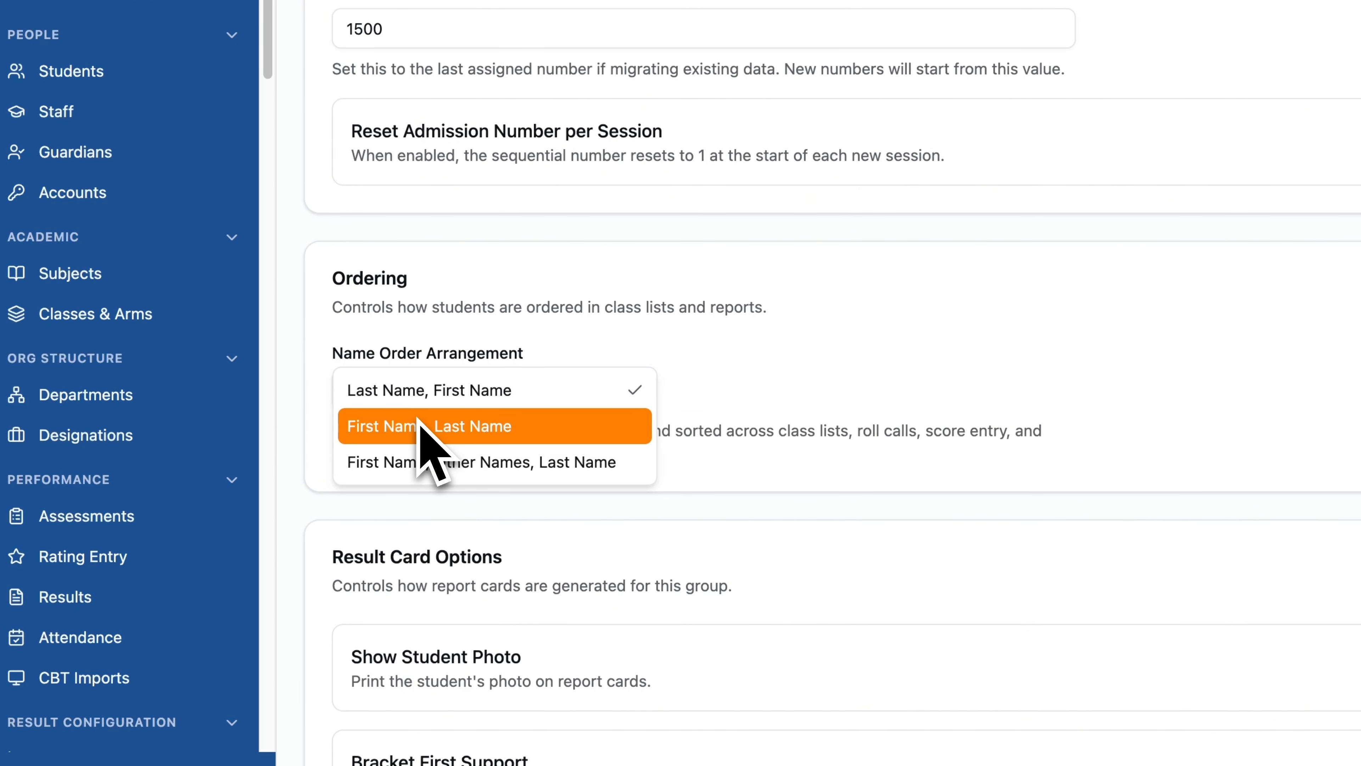
click(742, 365)
scroll(744, 356, down, 1)
scroll(744, 358, down, 2)
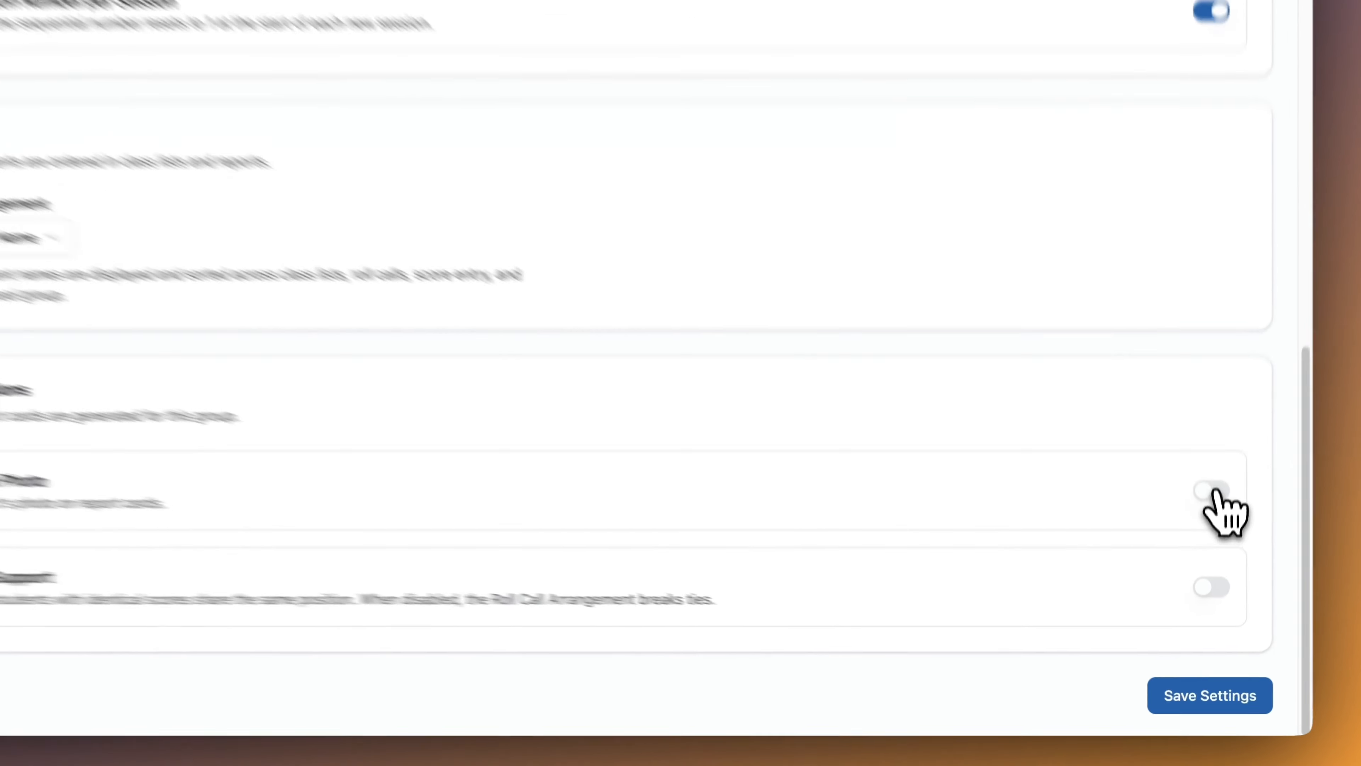
Enable Show Student Photo, Bracket First Support and Bracket First with Spacing.
click(1212, 559)
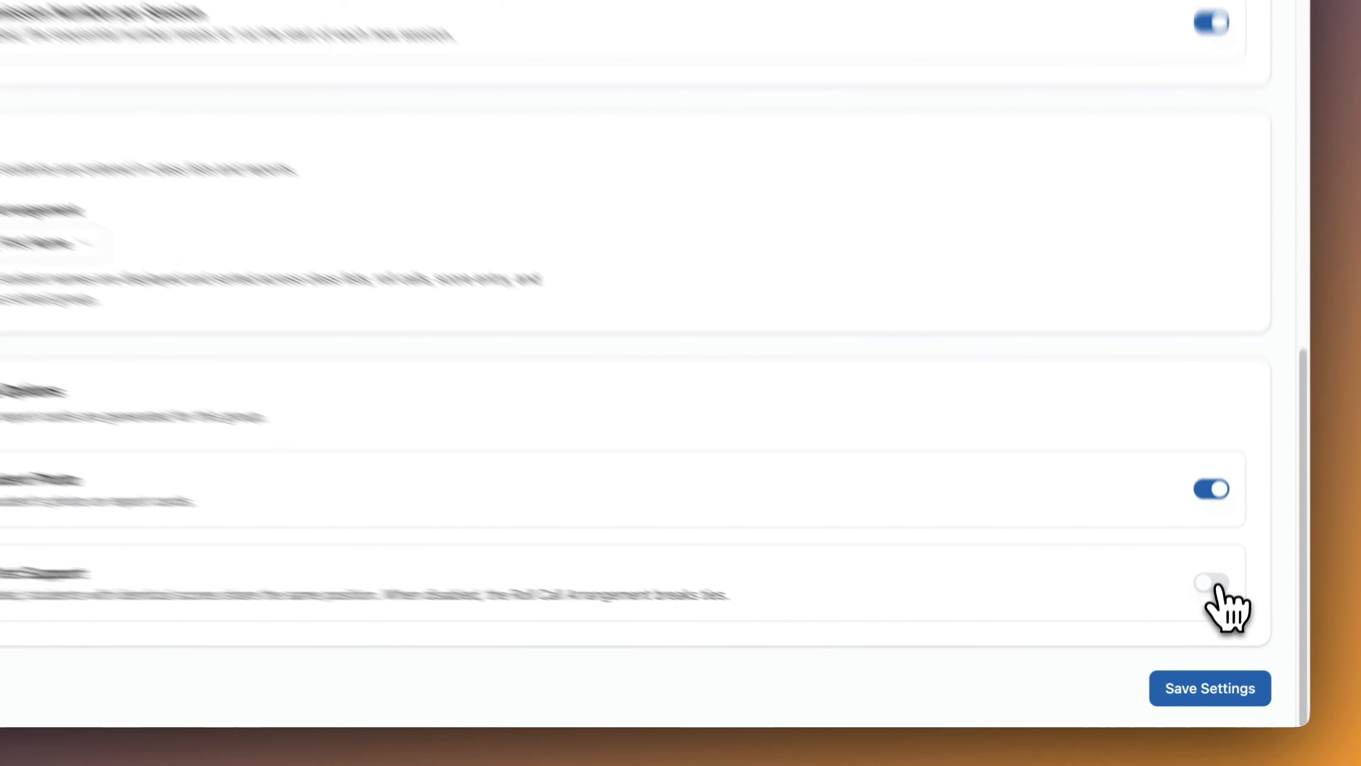
click(1212, 625)
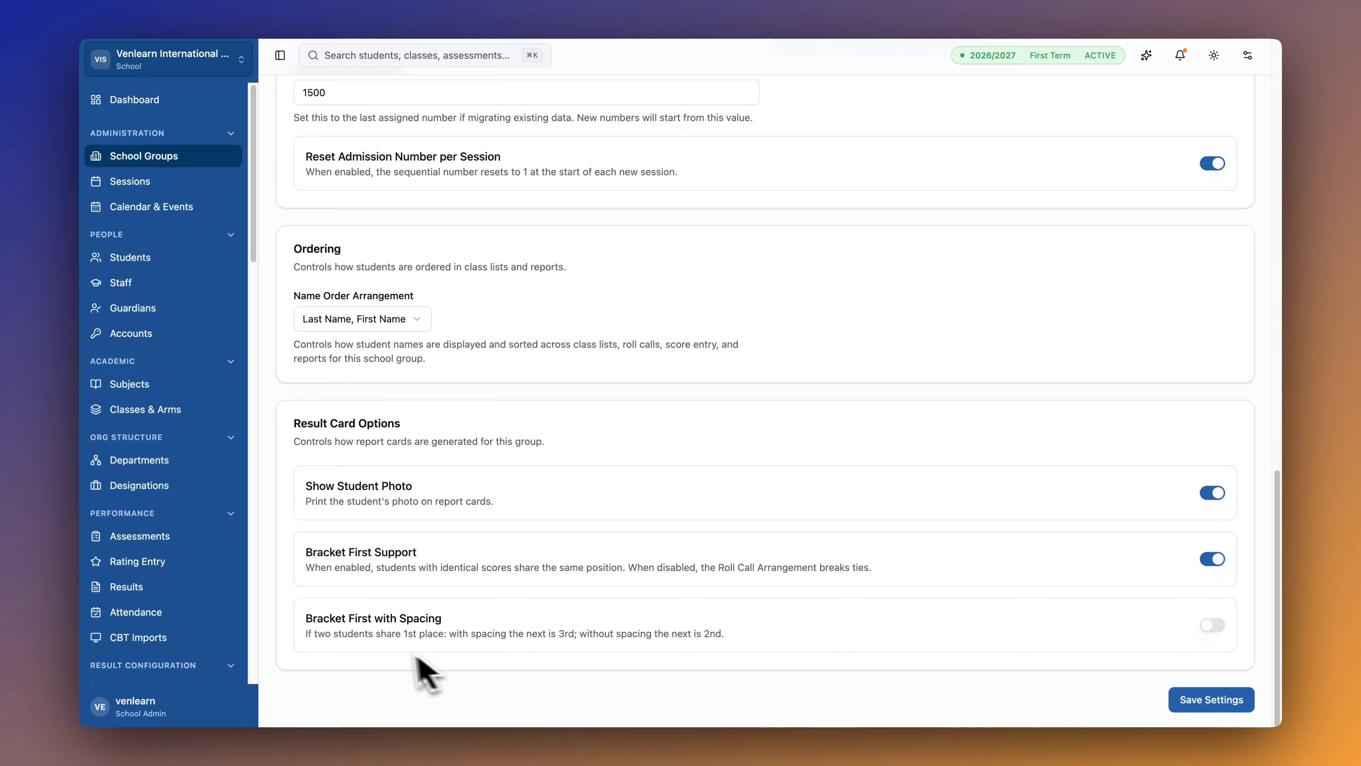
click(1213, 624)
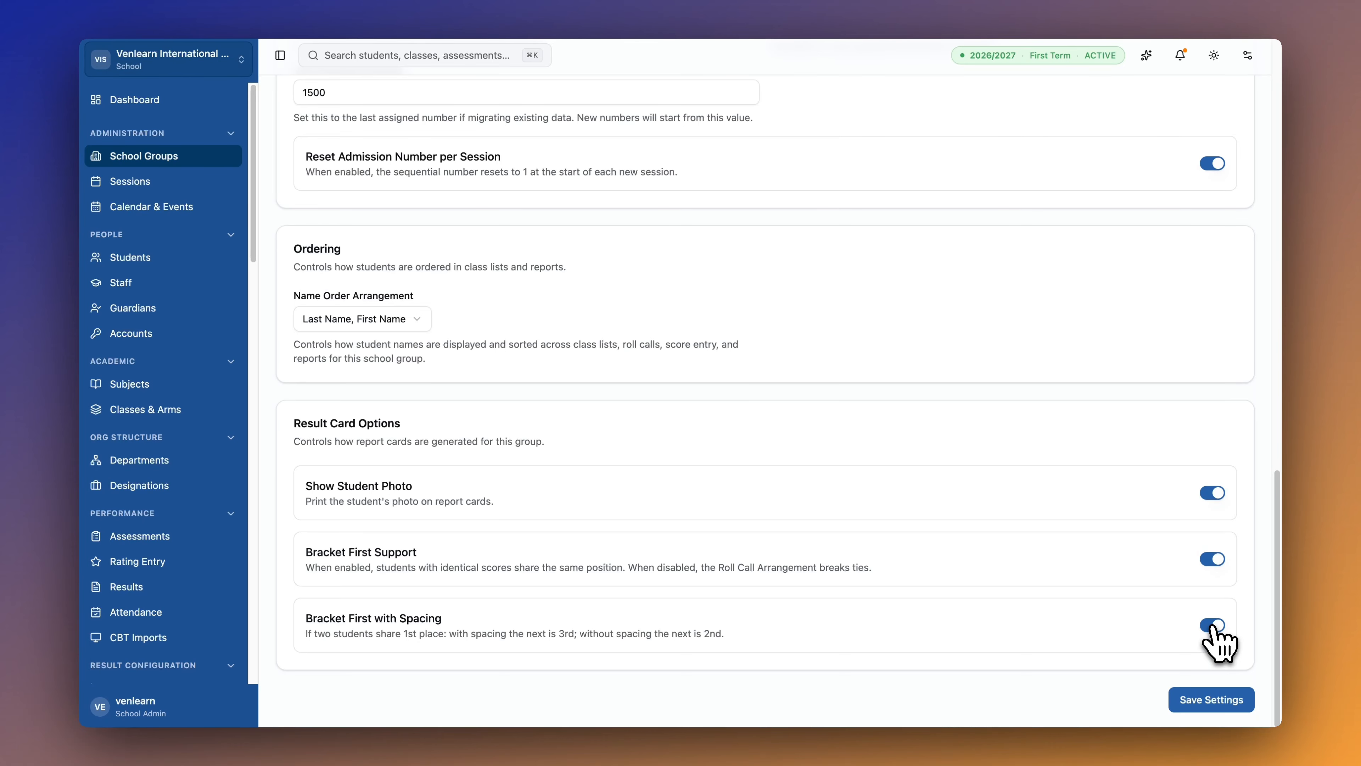
Save the High School group settings.
scroll(1000, 514, up, 10)
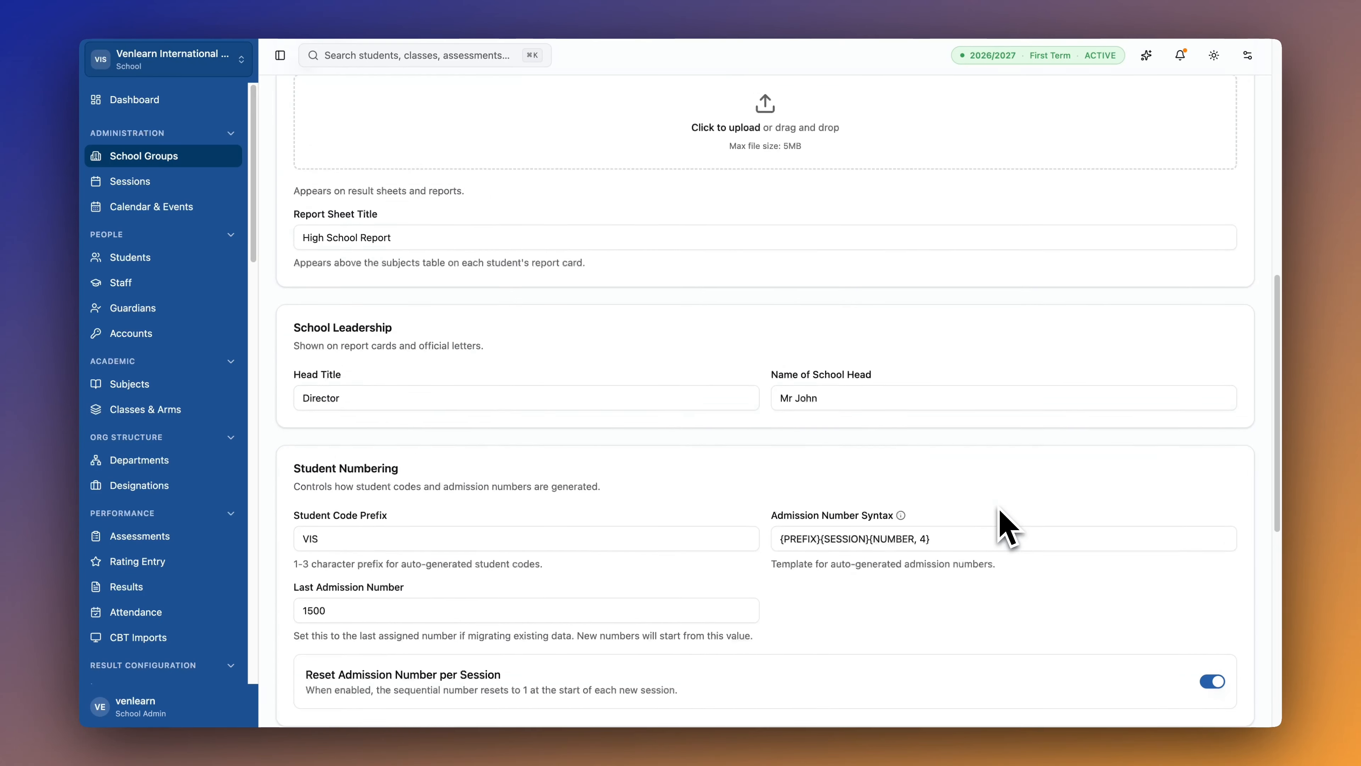
scroll(1007, 528, down, 15)
scroll(1003, 523, up, 2)
scroll(1002, 522, down, 2)
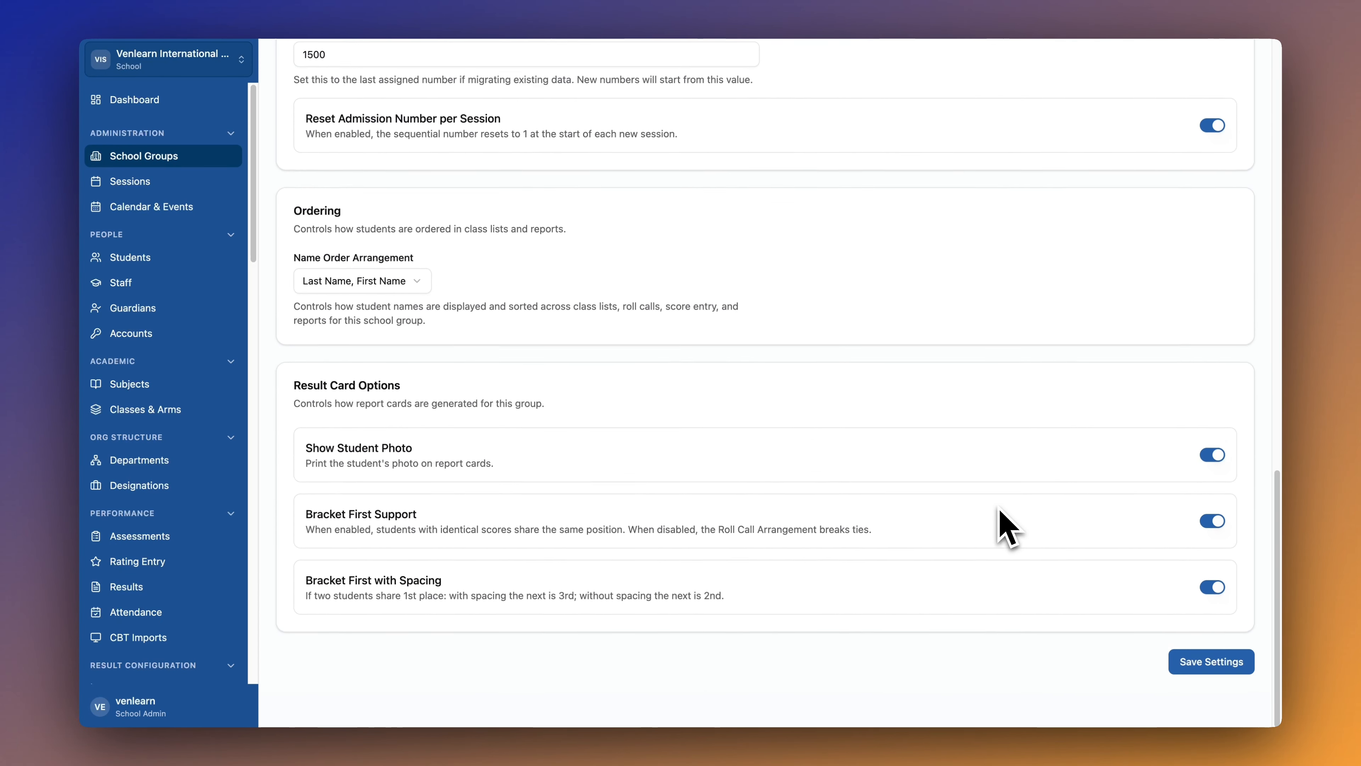
click(1203, 701)
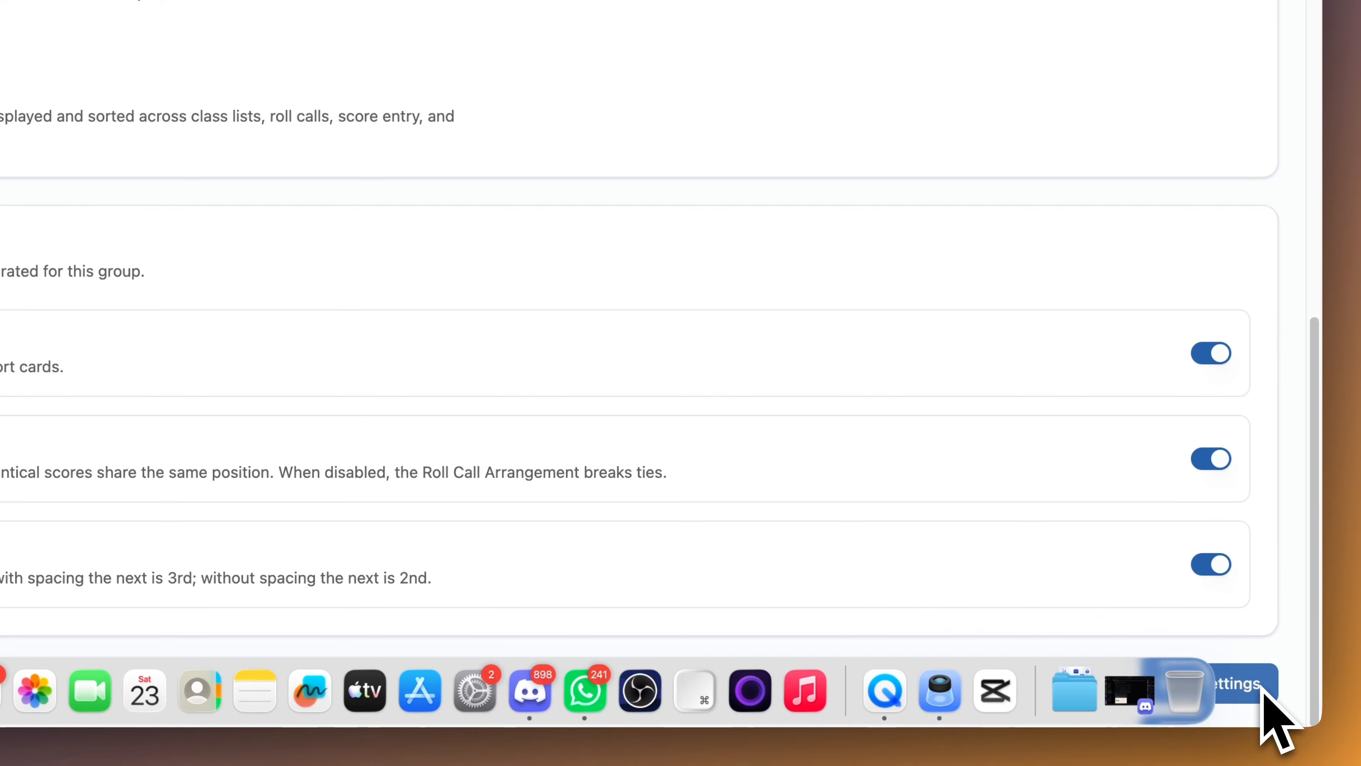
scroll(845, 319, up, 15)
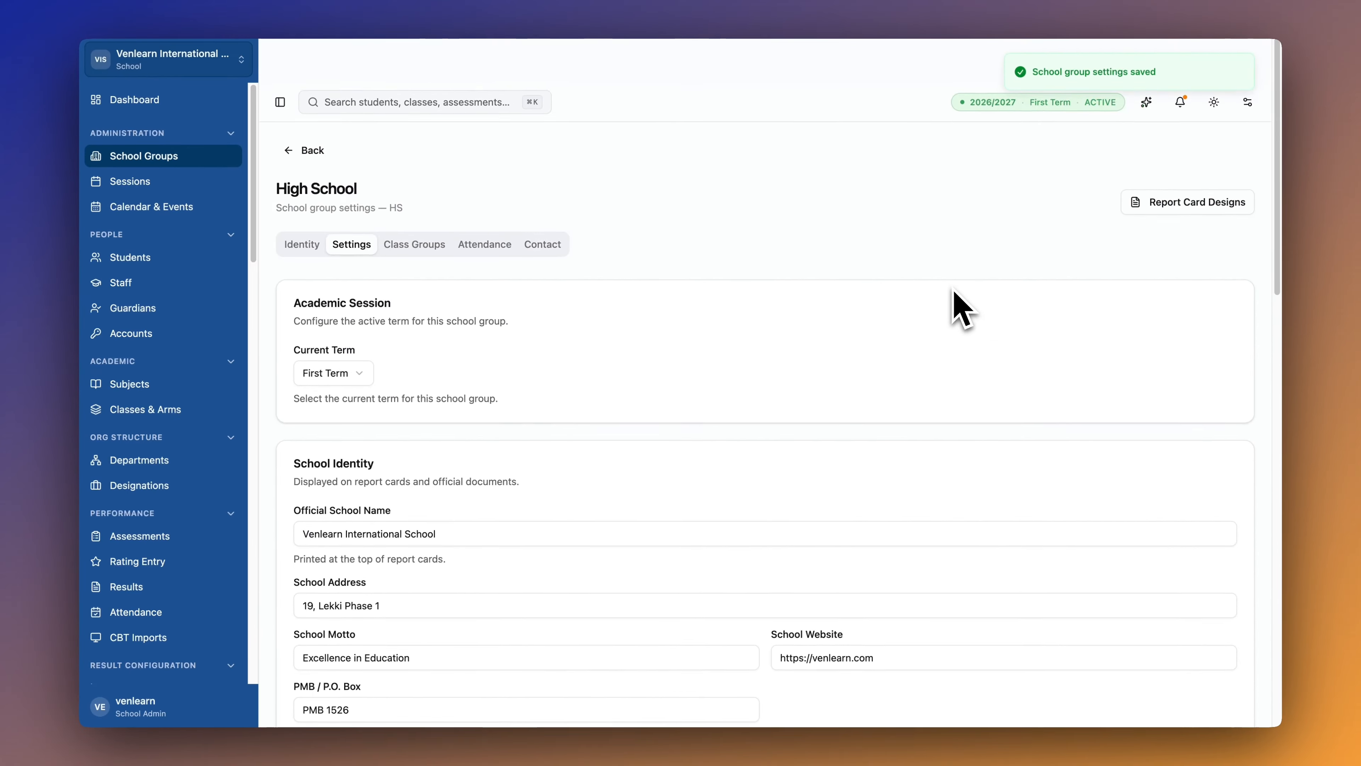
scroll(962, 308, down, 2)
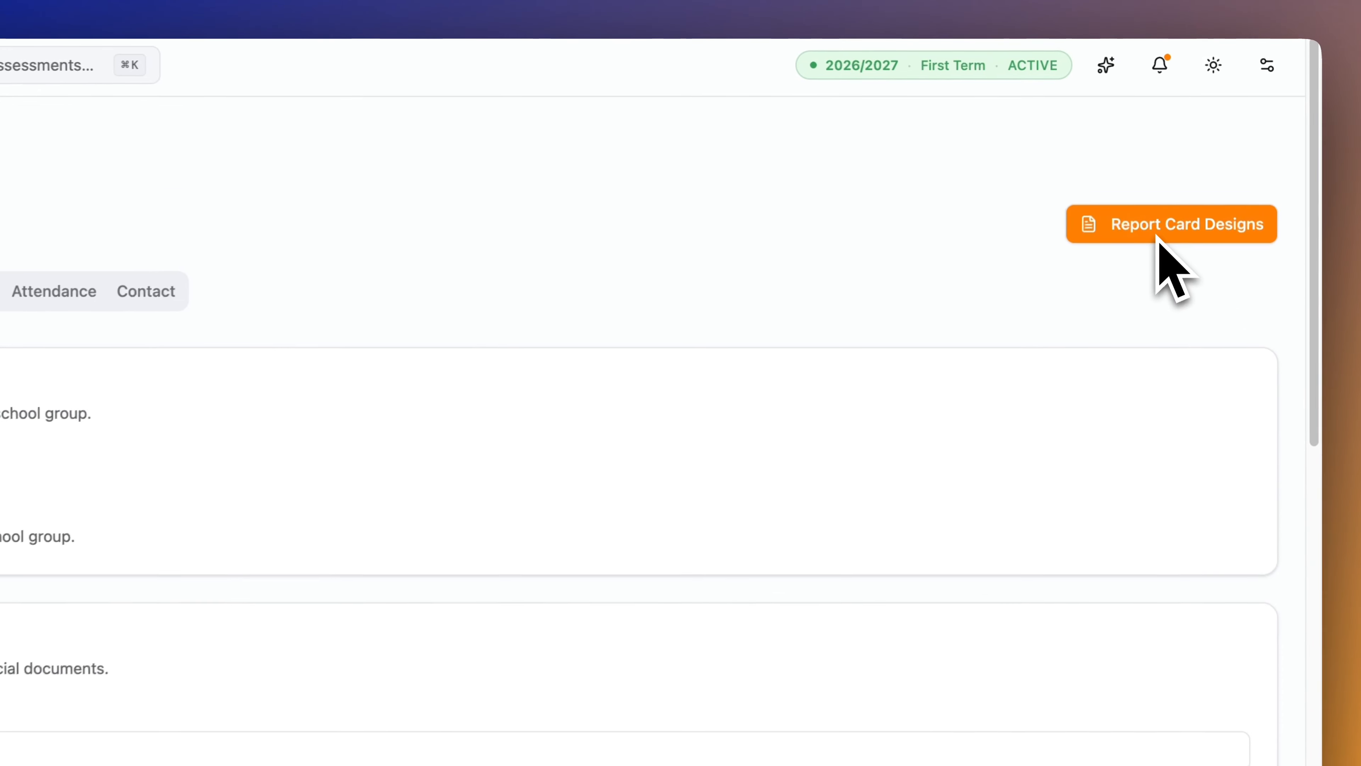
Preview the Legacy, Modern, Sharp and Vibrant report card designs.
click(1160, 185)
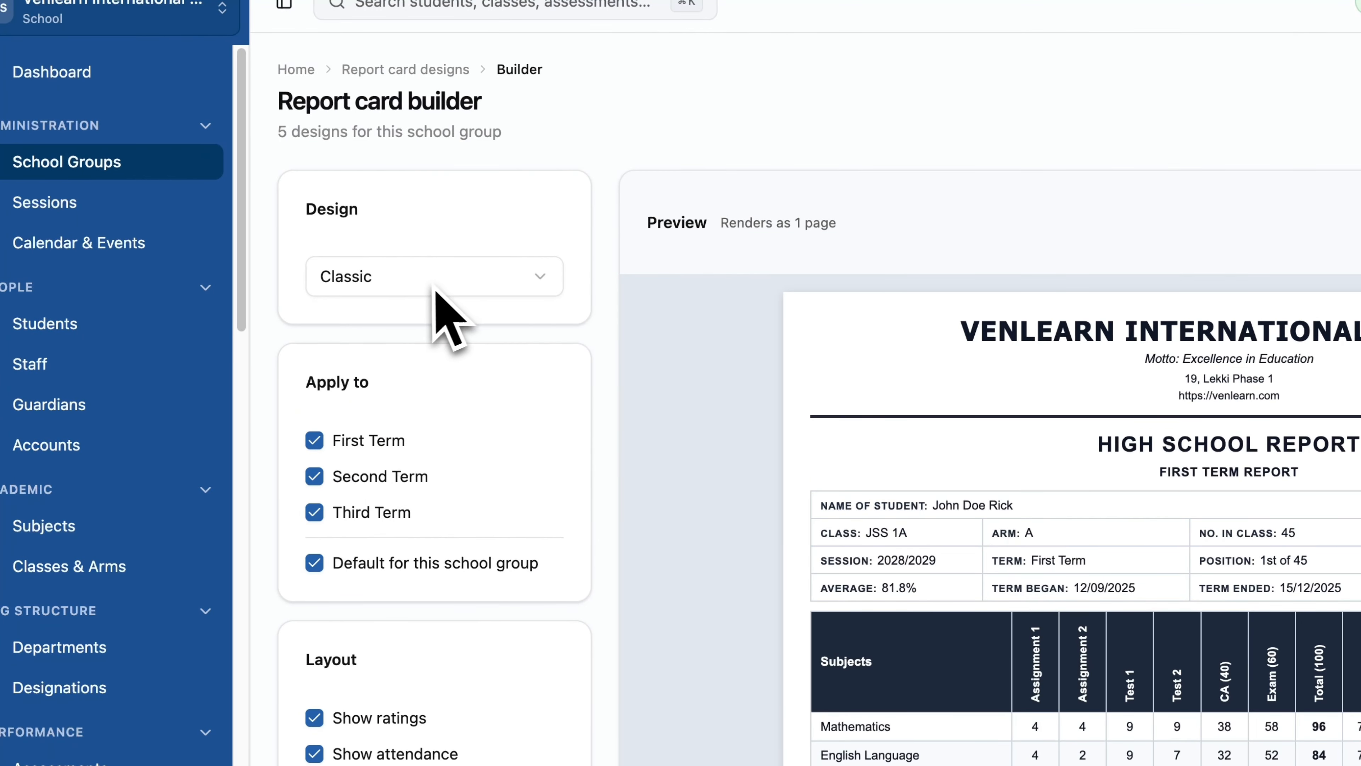
click(432, 286)
click(377, 324)
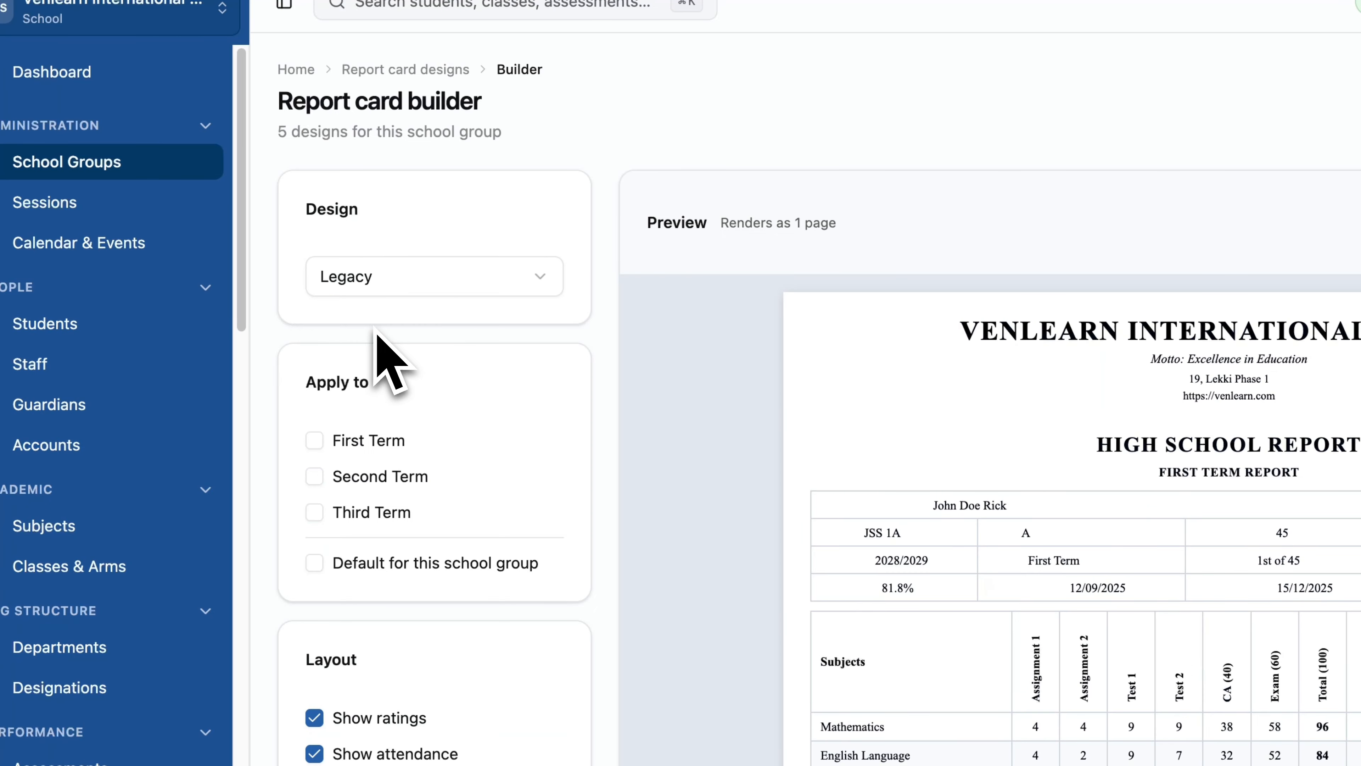
click(420, 295)
click(426, 311)
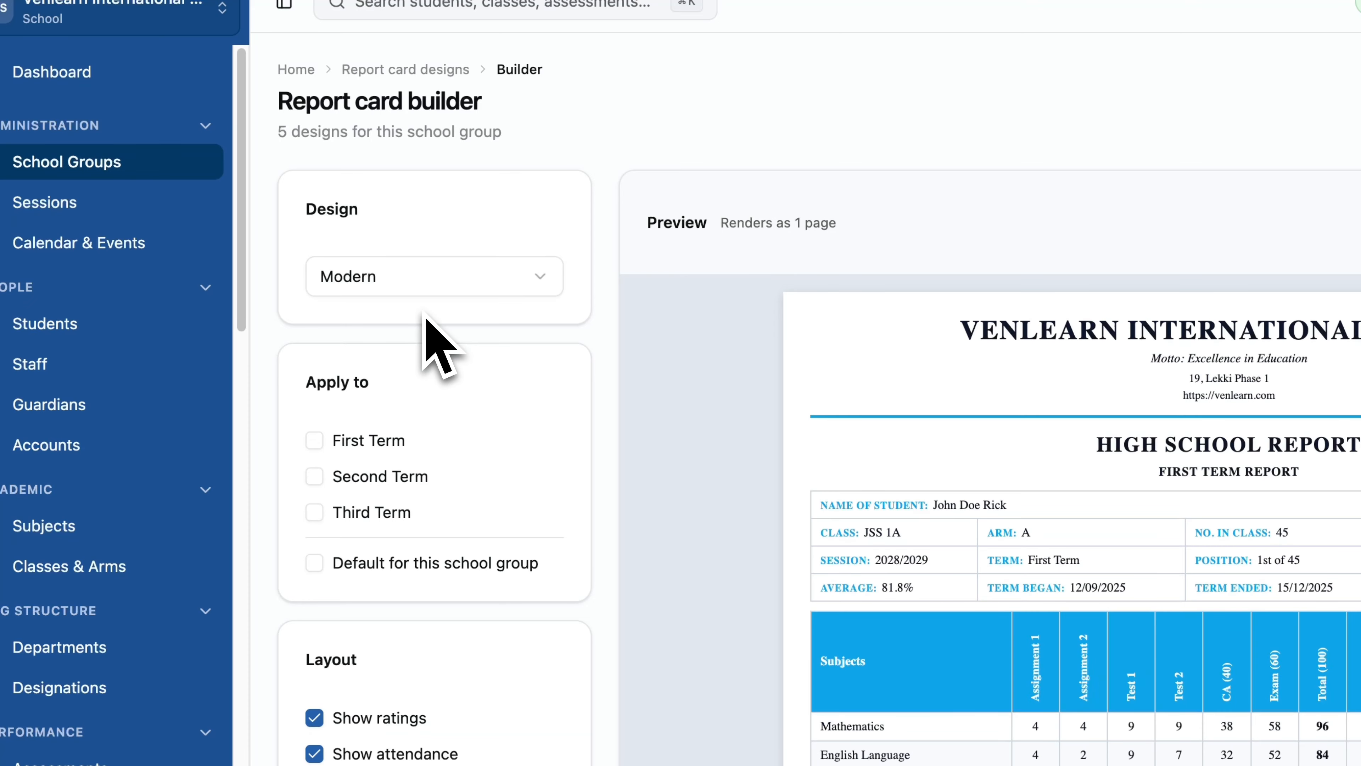
click(386, 292)
click(375, 315)
click(416, 279)
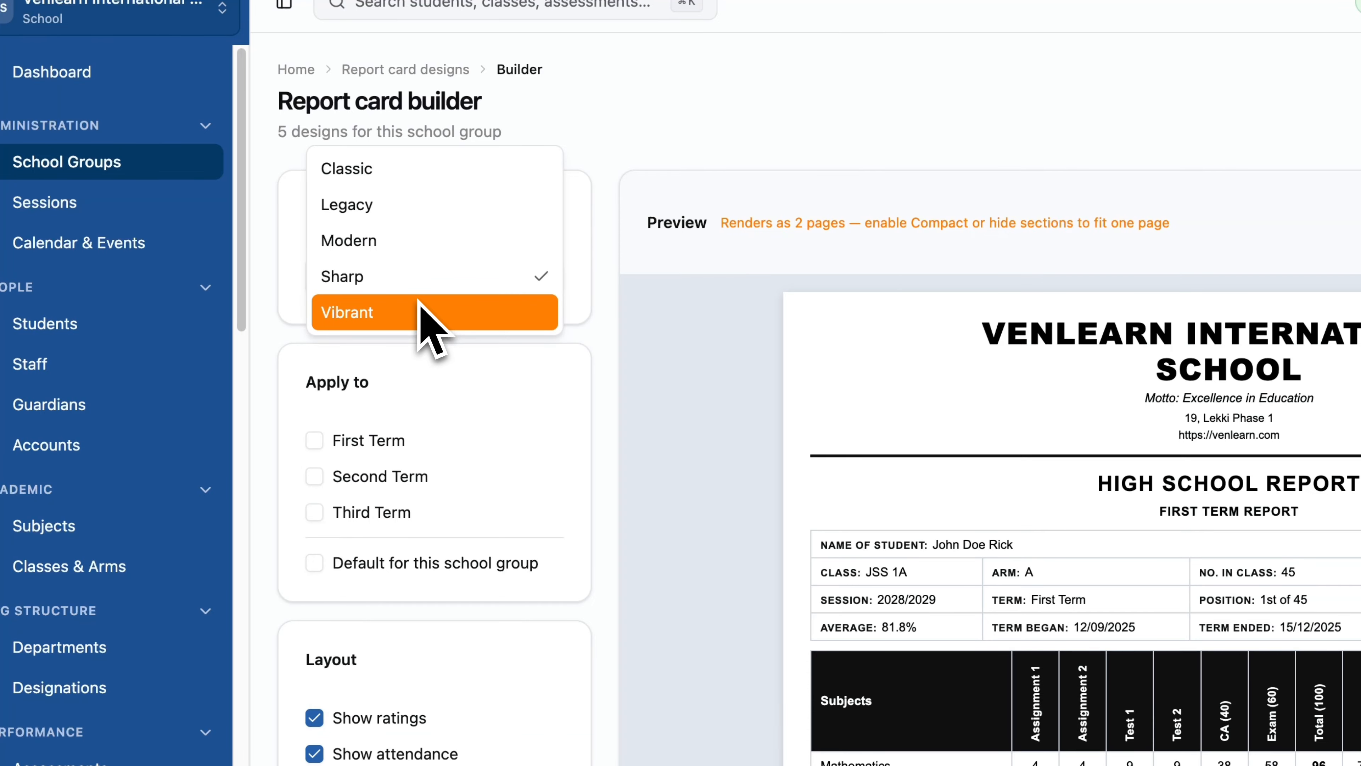
click(432, 317)
Choose the Classic report card design and return to the High School group page.
click(458, 297)
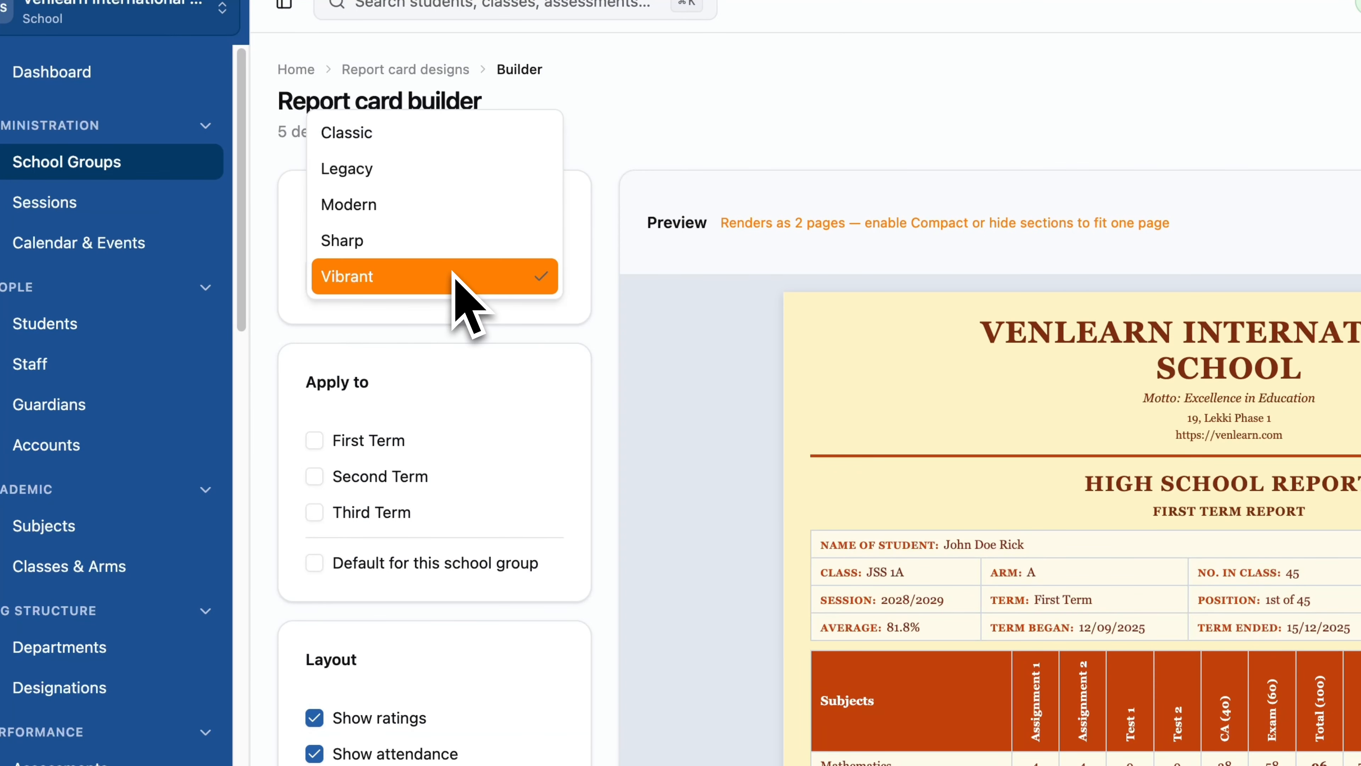
click(382, 142)
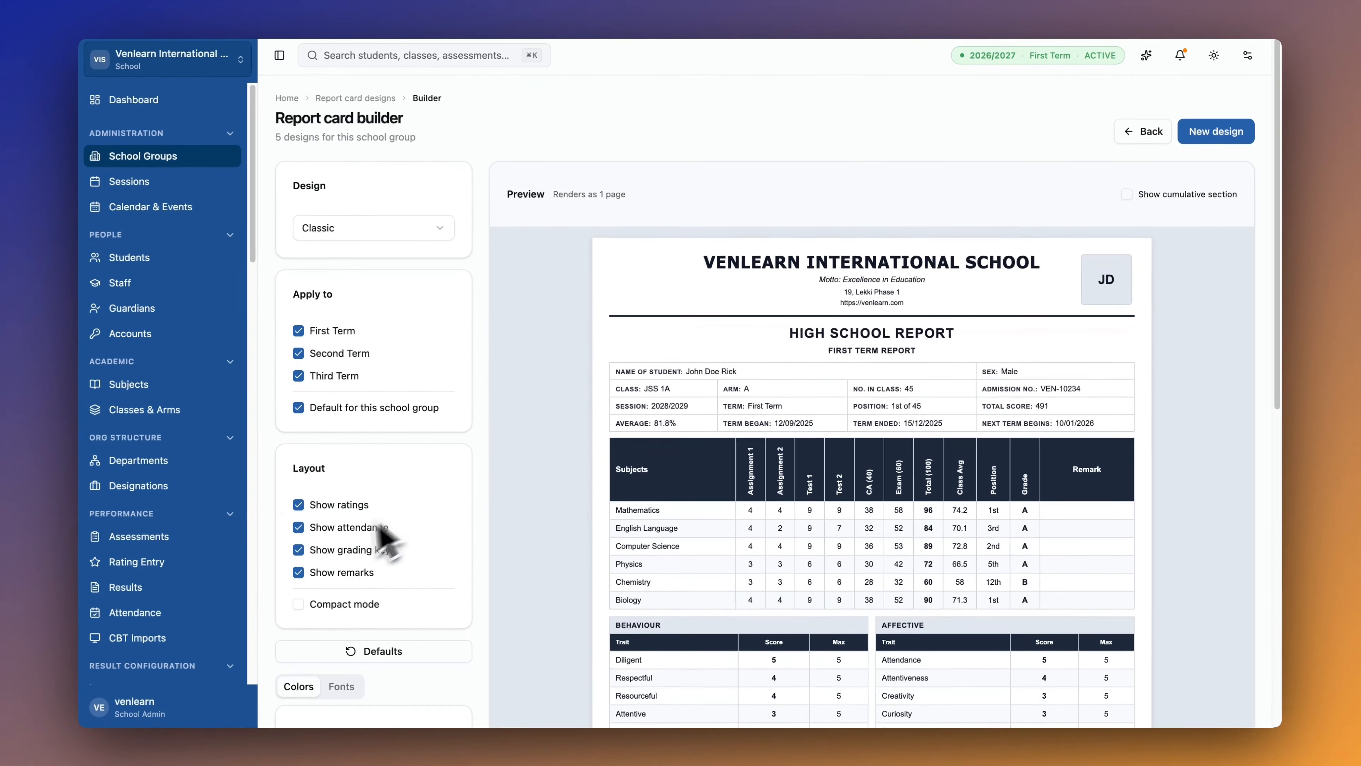
scroll(351, 558, down, 10)
scroll(351, 558, up, 15)
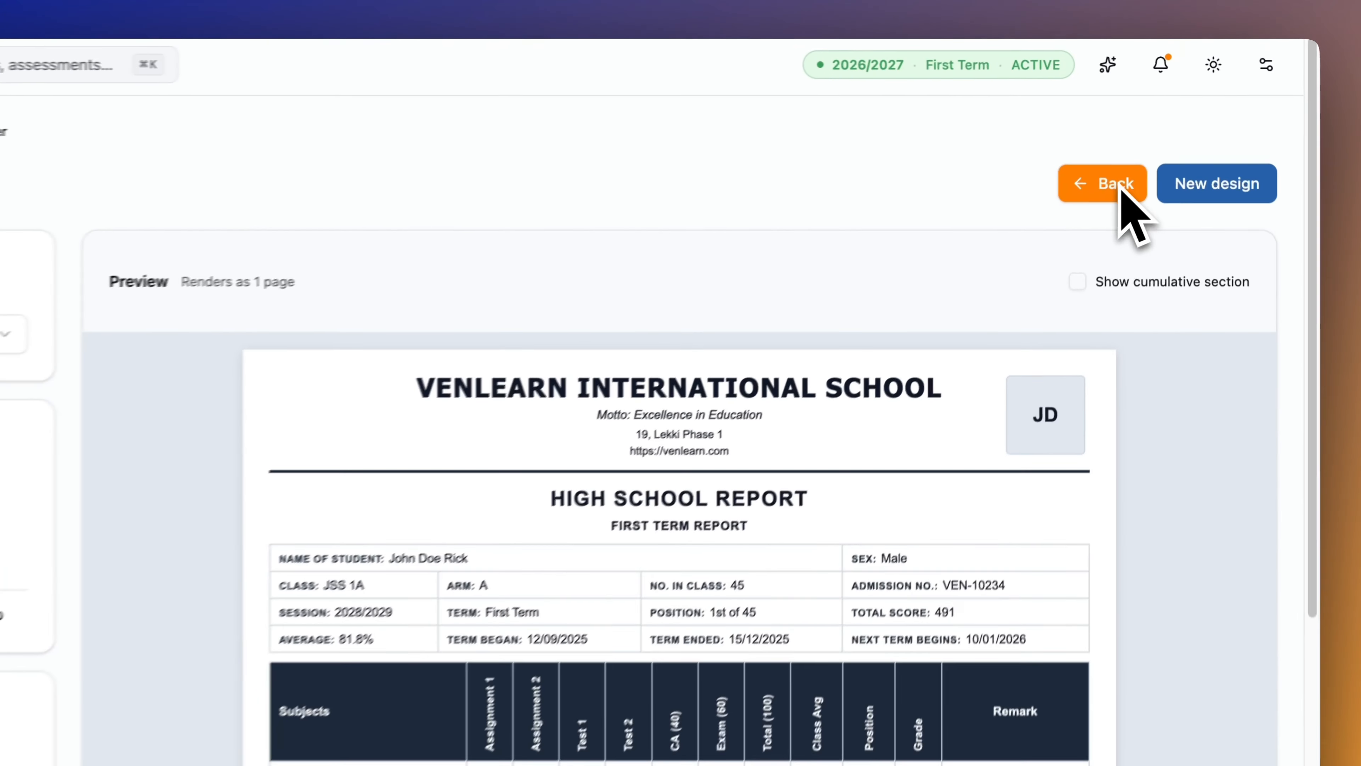
click(1151, 131)
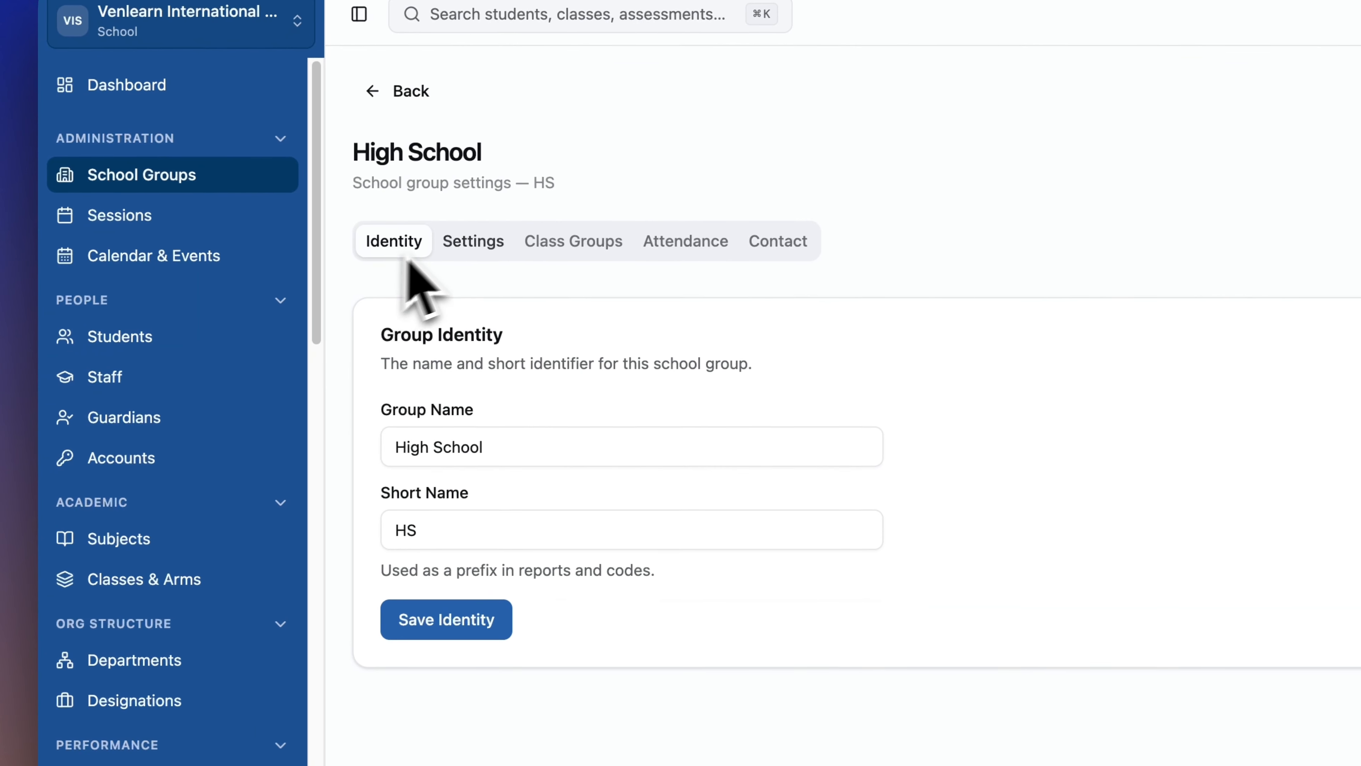
On the Class Groups tab, untick a lower education level from the High School group.
click(122, 286)
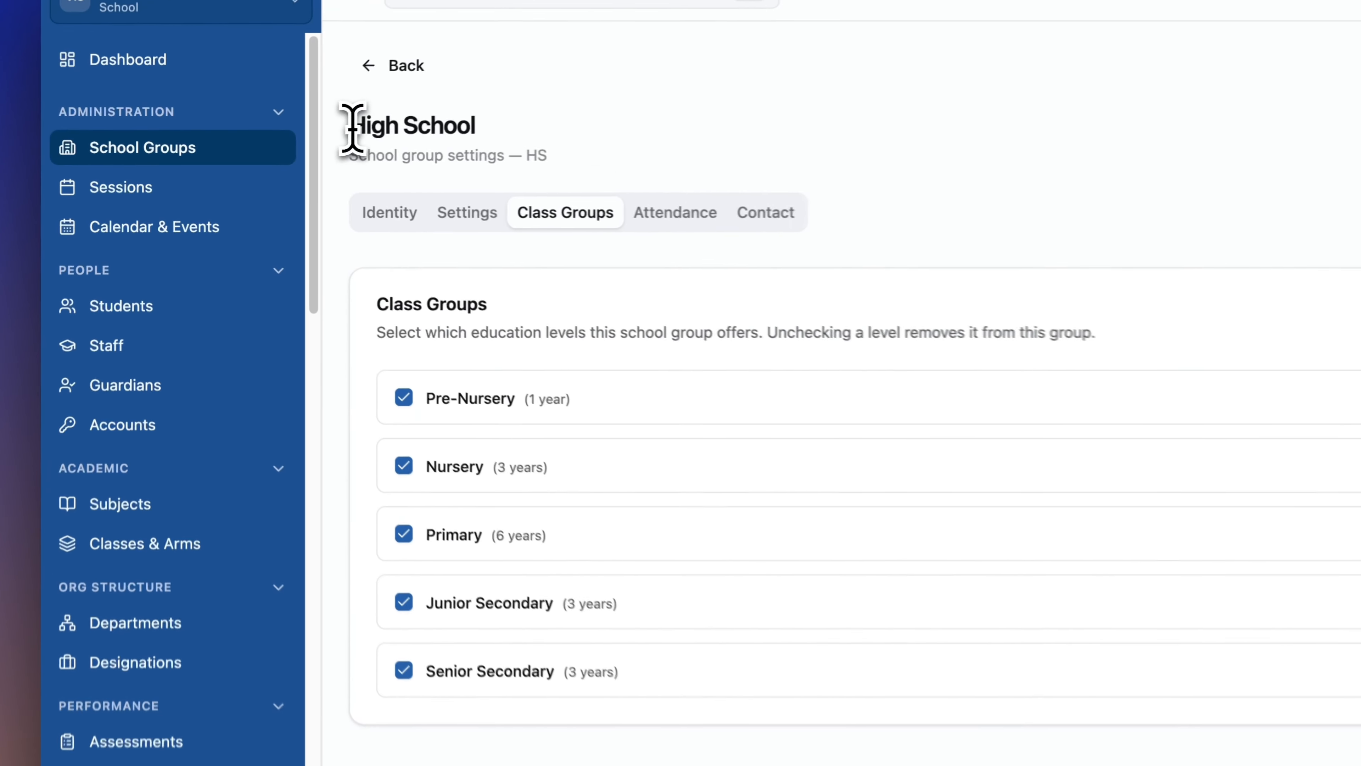
drag(275, 142, 376, 143)
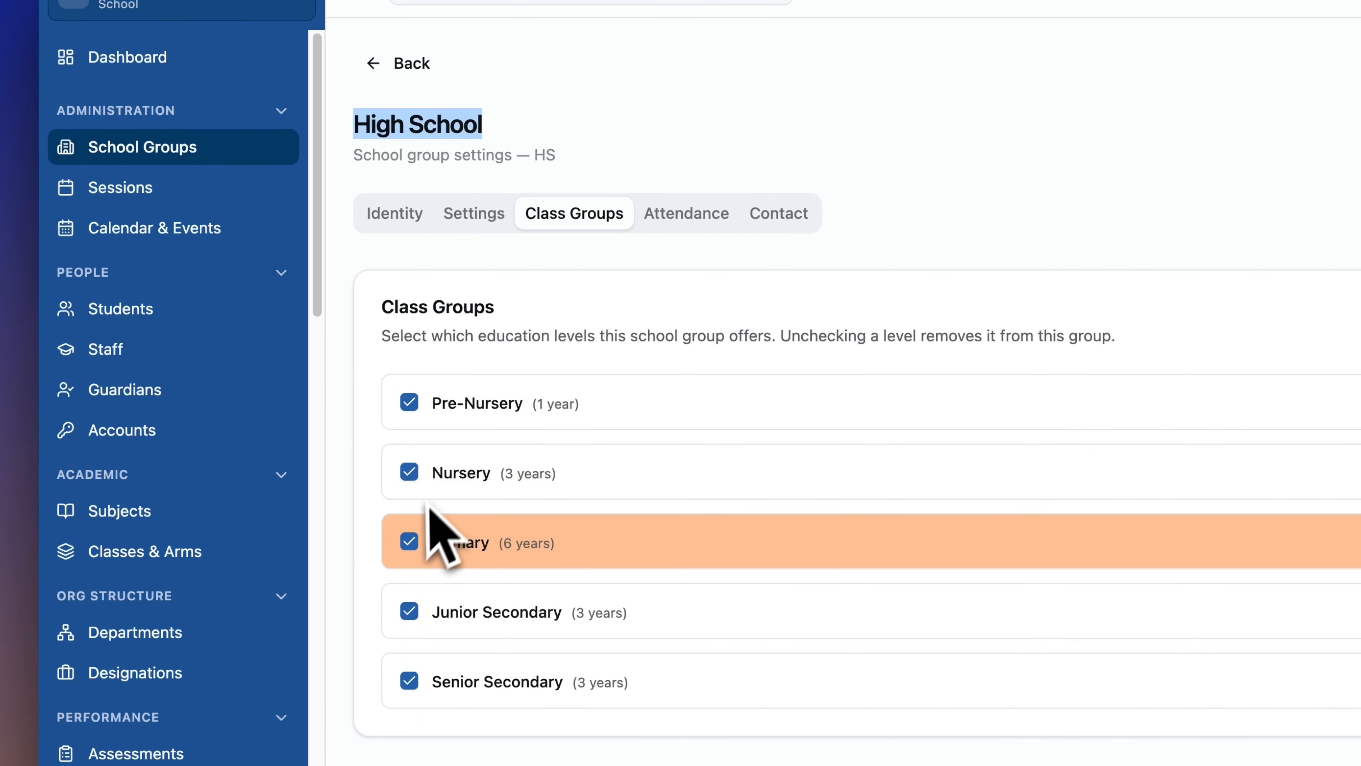
click(409, 473)
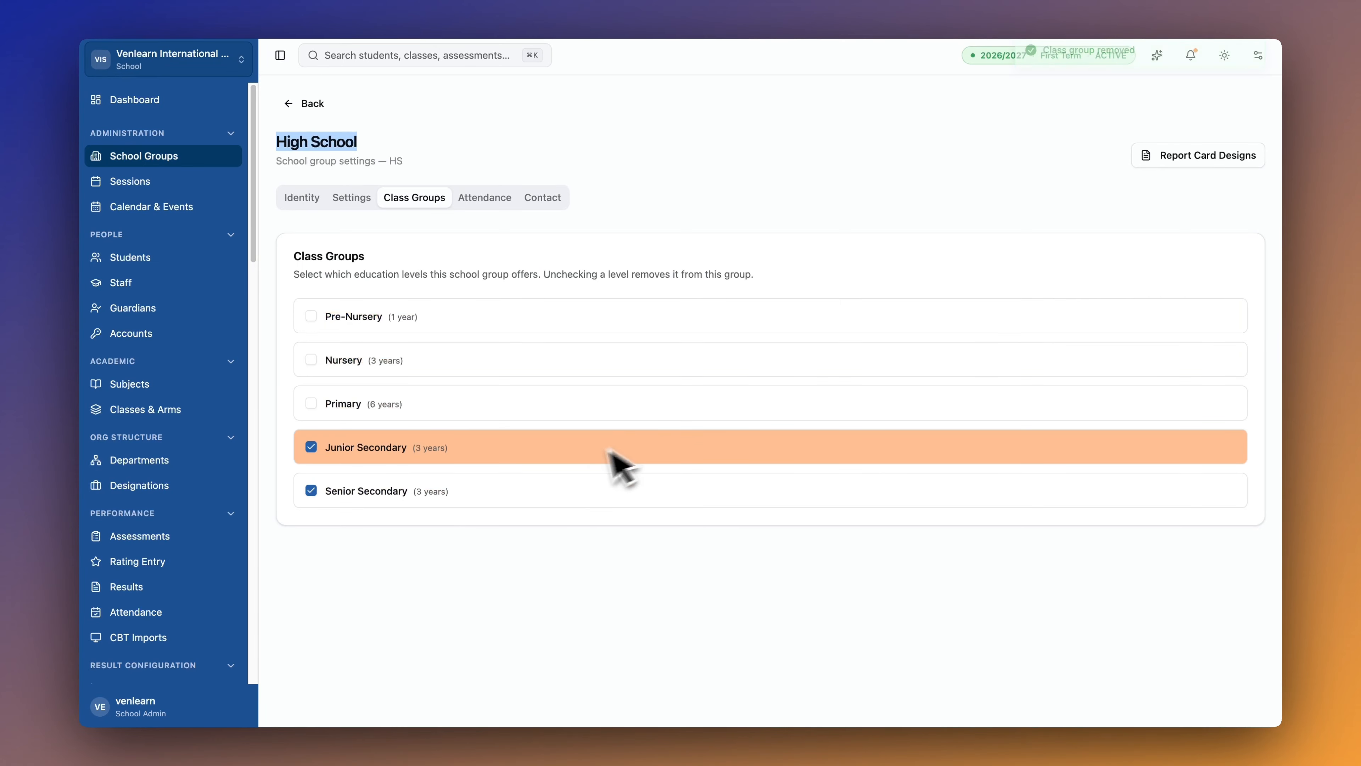
Look over the Attendance time windows, then bring up the Contact tab.
click(484, 198)
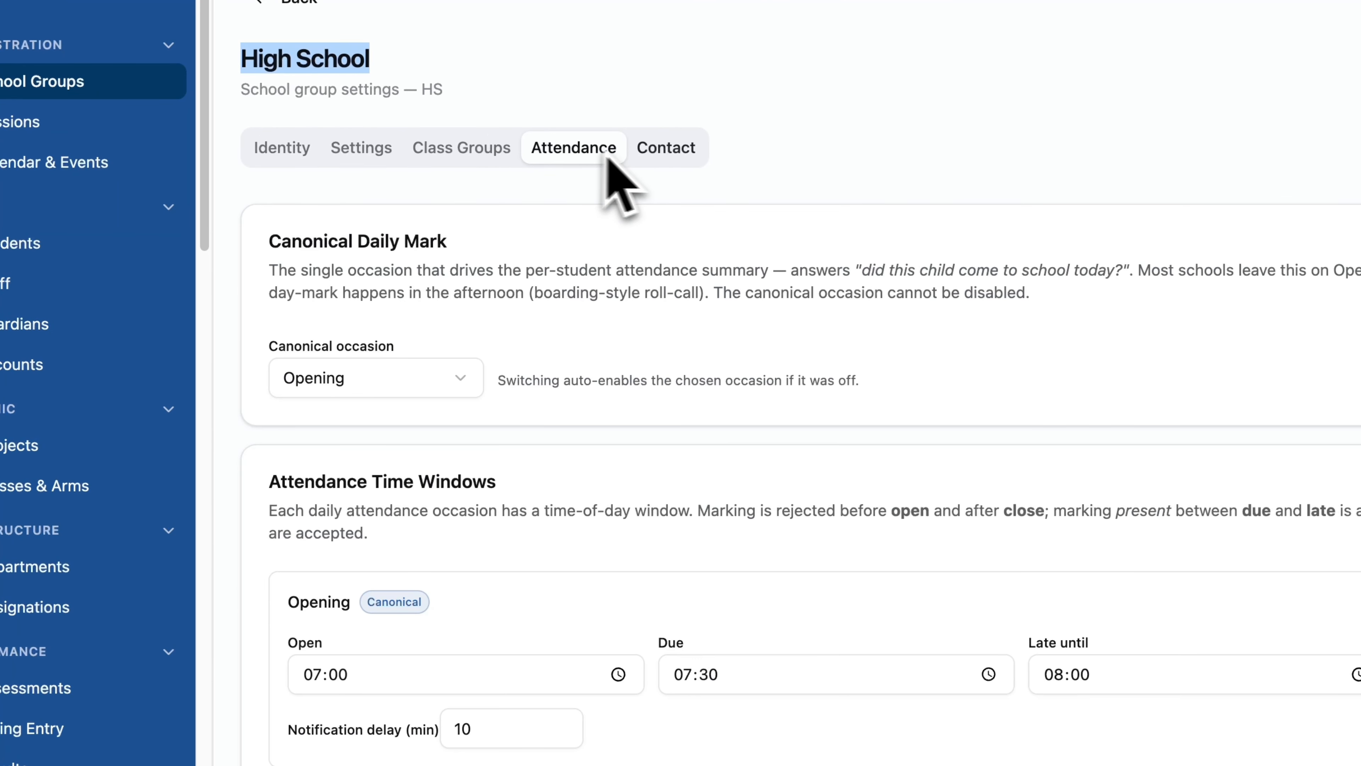
click(665, 161)
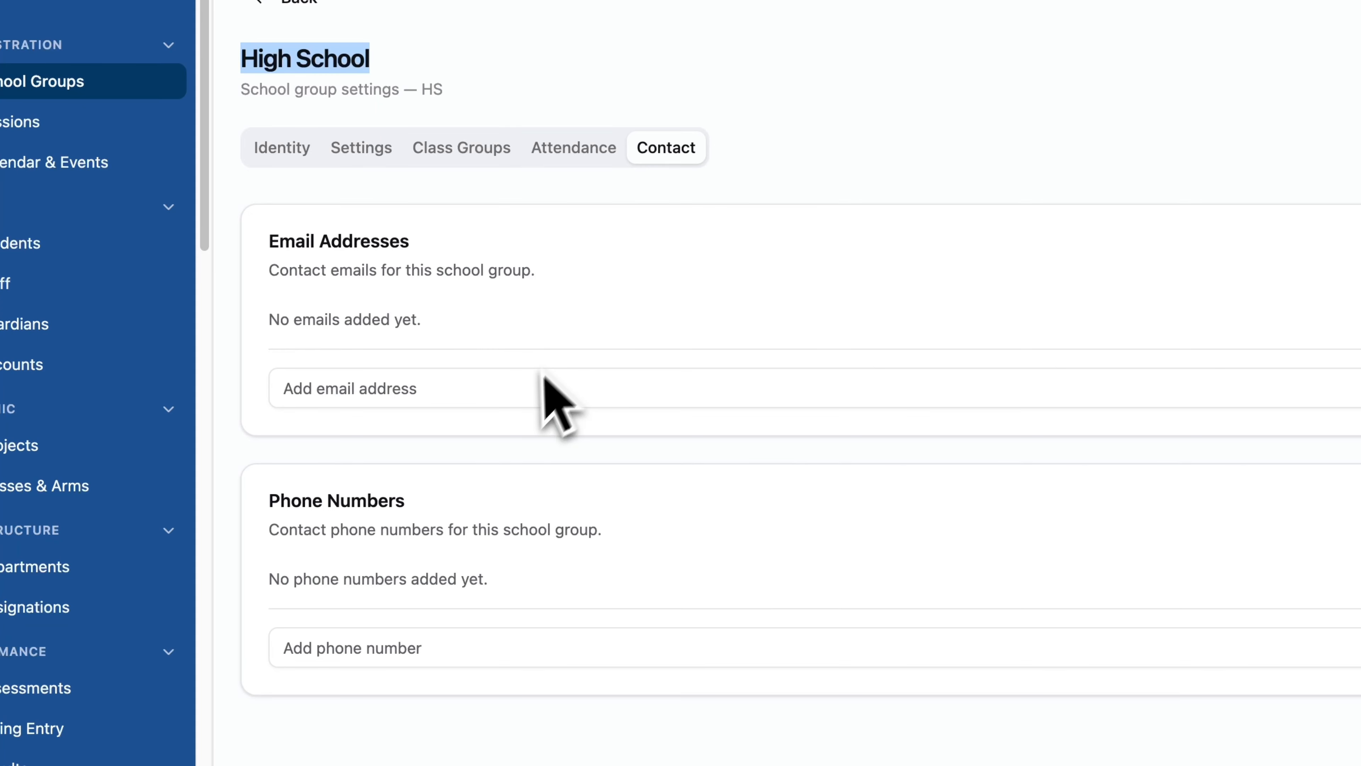
click(598, 151)
scroll(607, 425, down, 4)
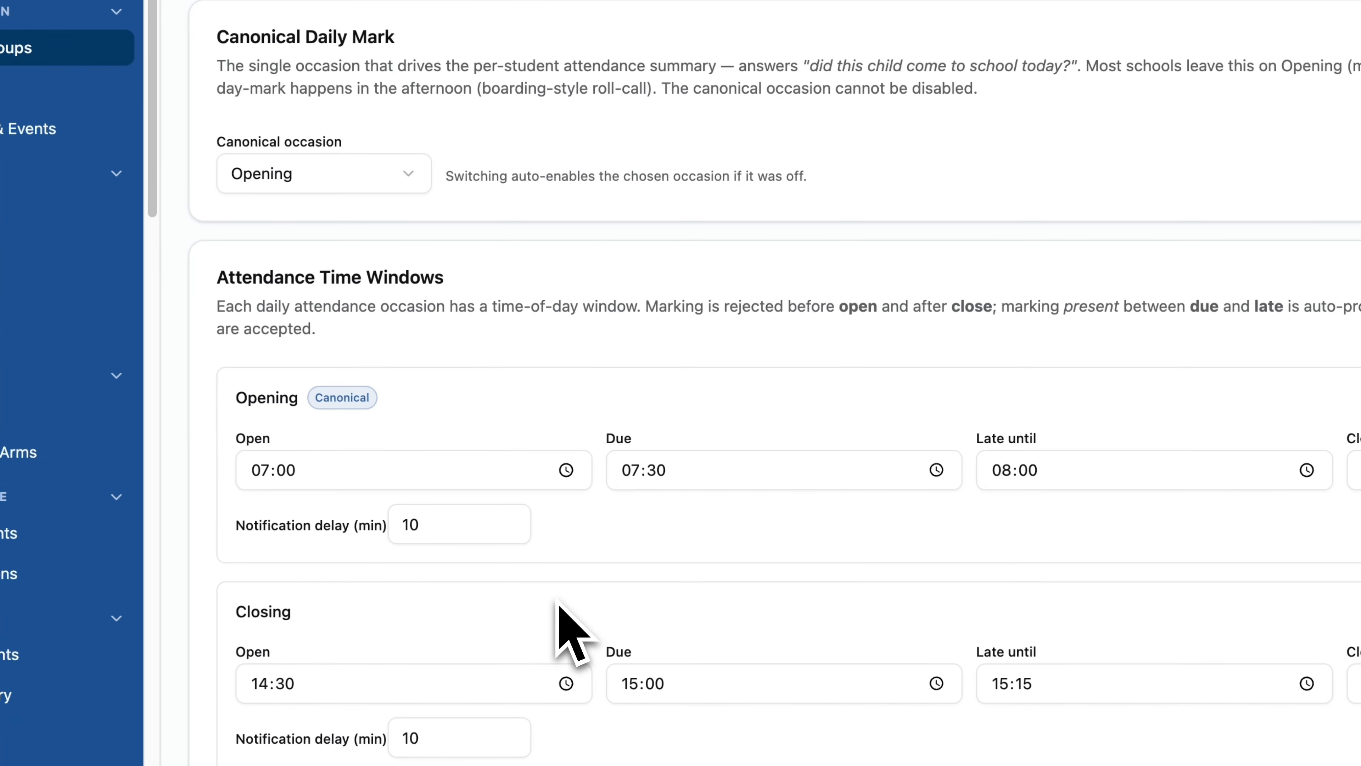
scroll(557, 606, up, 3)
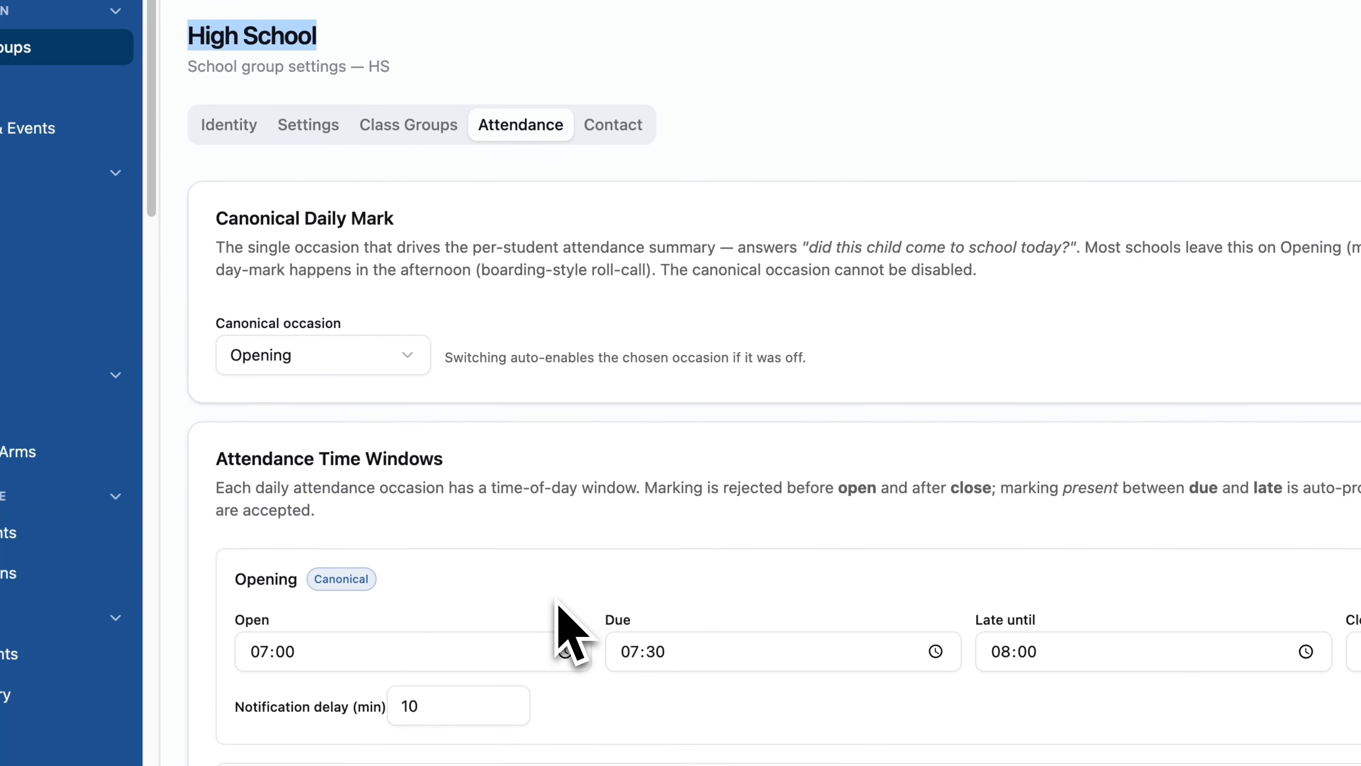
click(691, 229)
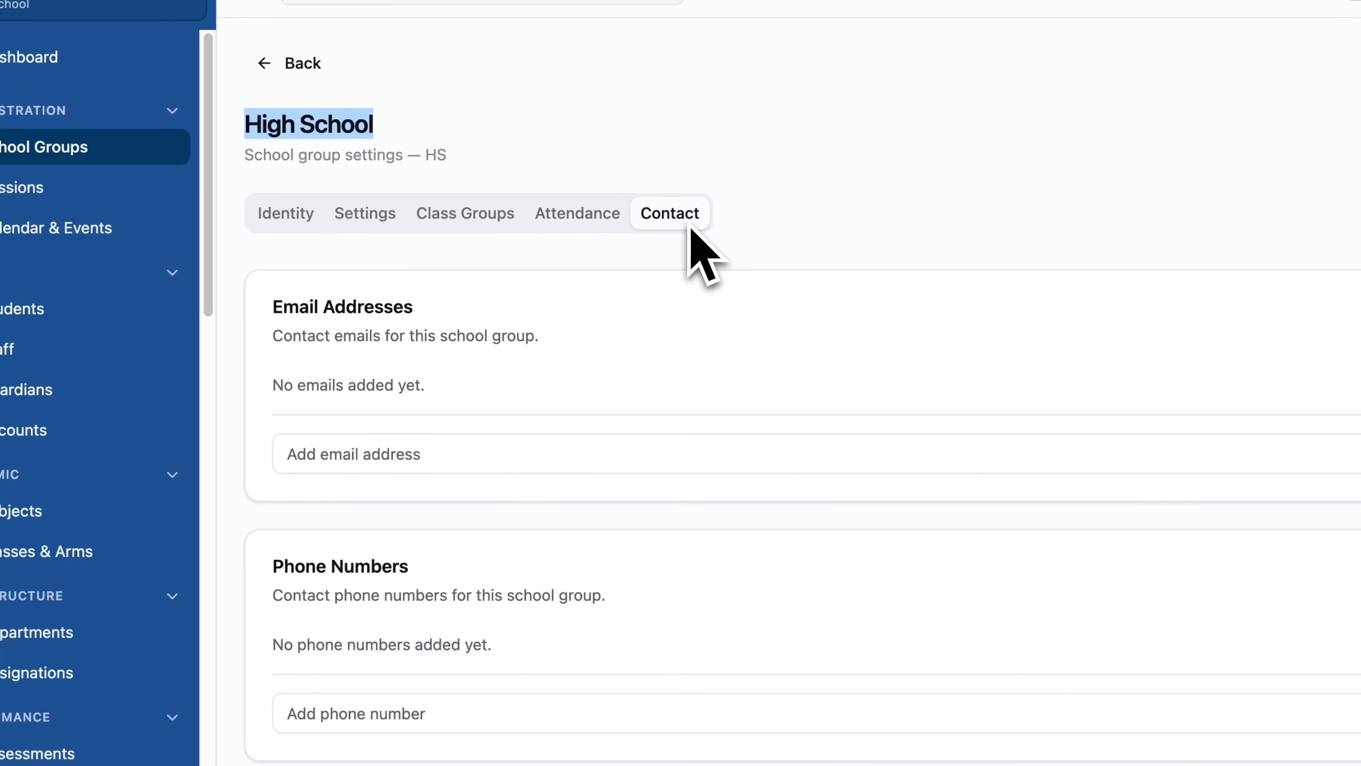
Add the school's contact email address to the High School group's contacts.
click(412, 464)
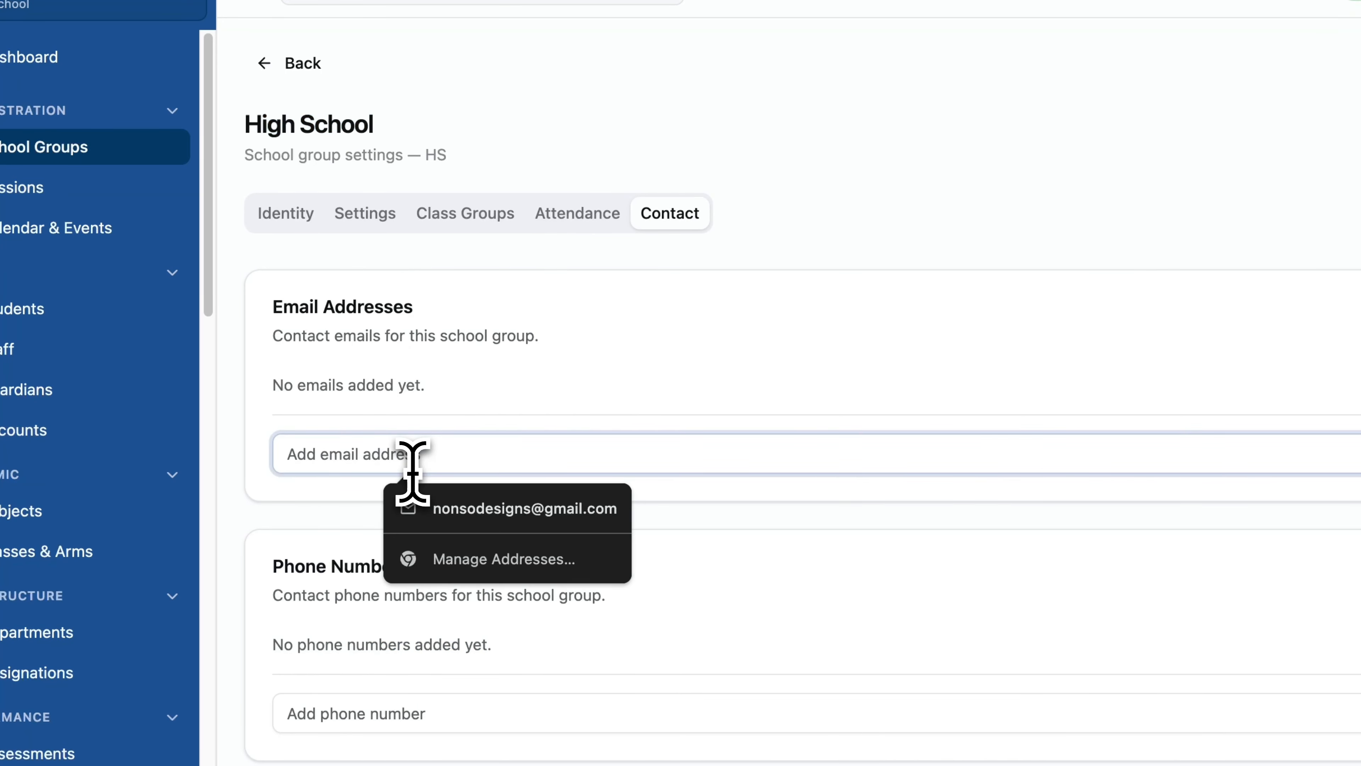
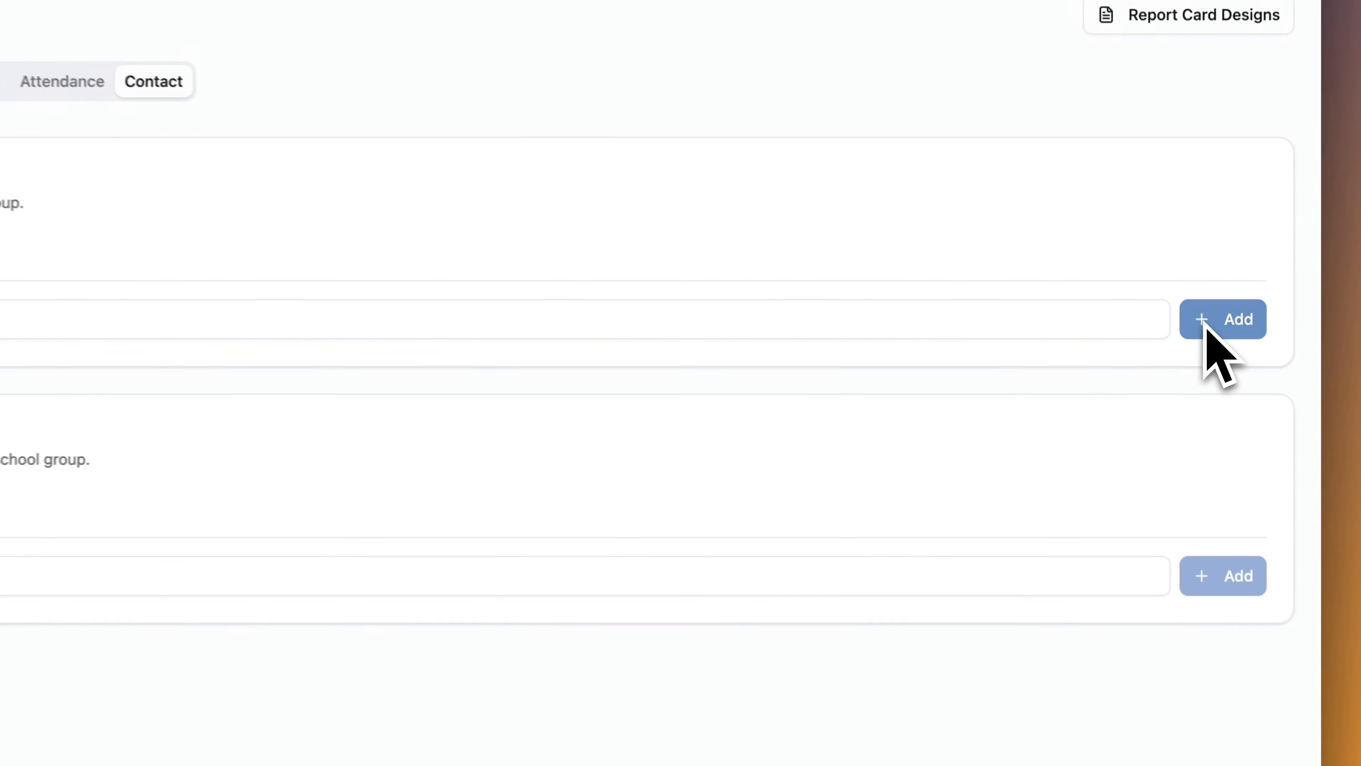
click(1216, 352)
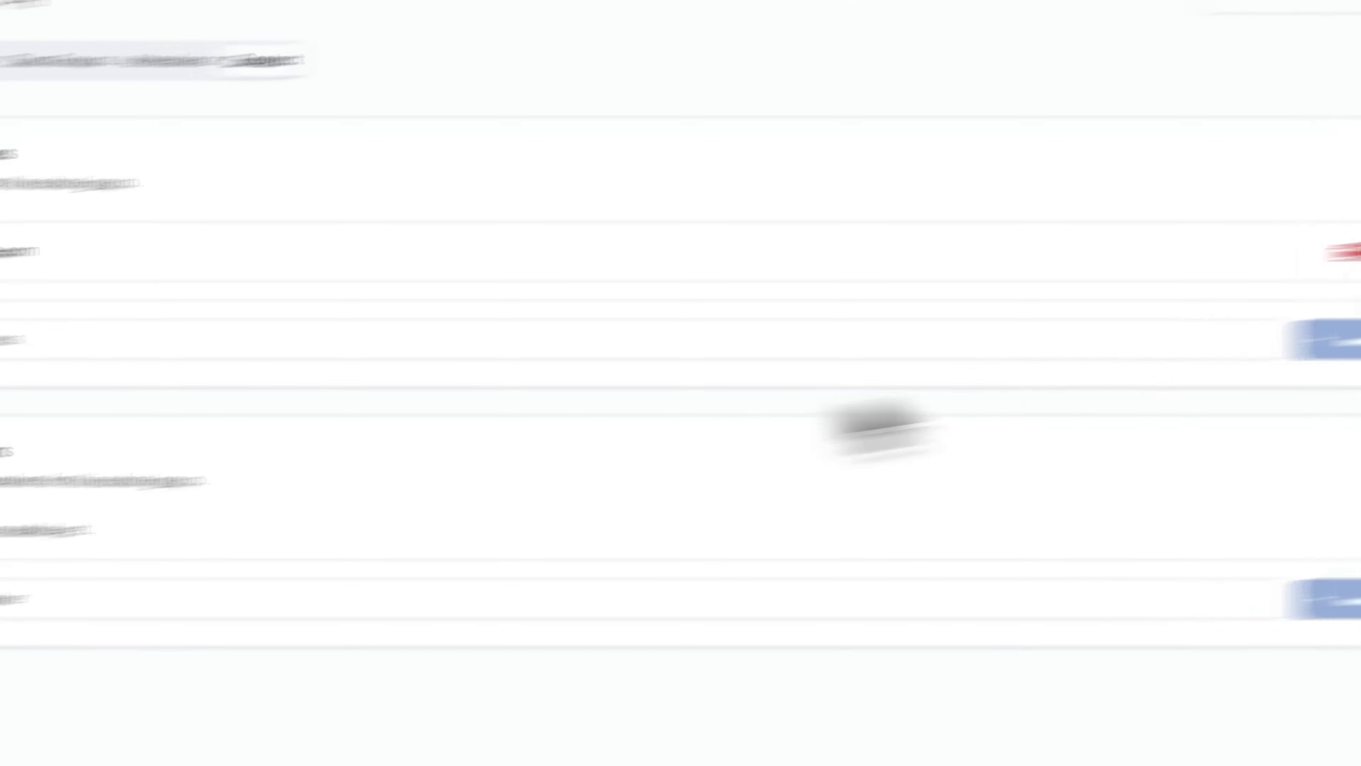
click(517, 547)
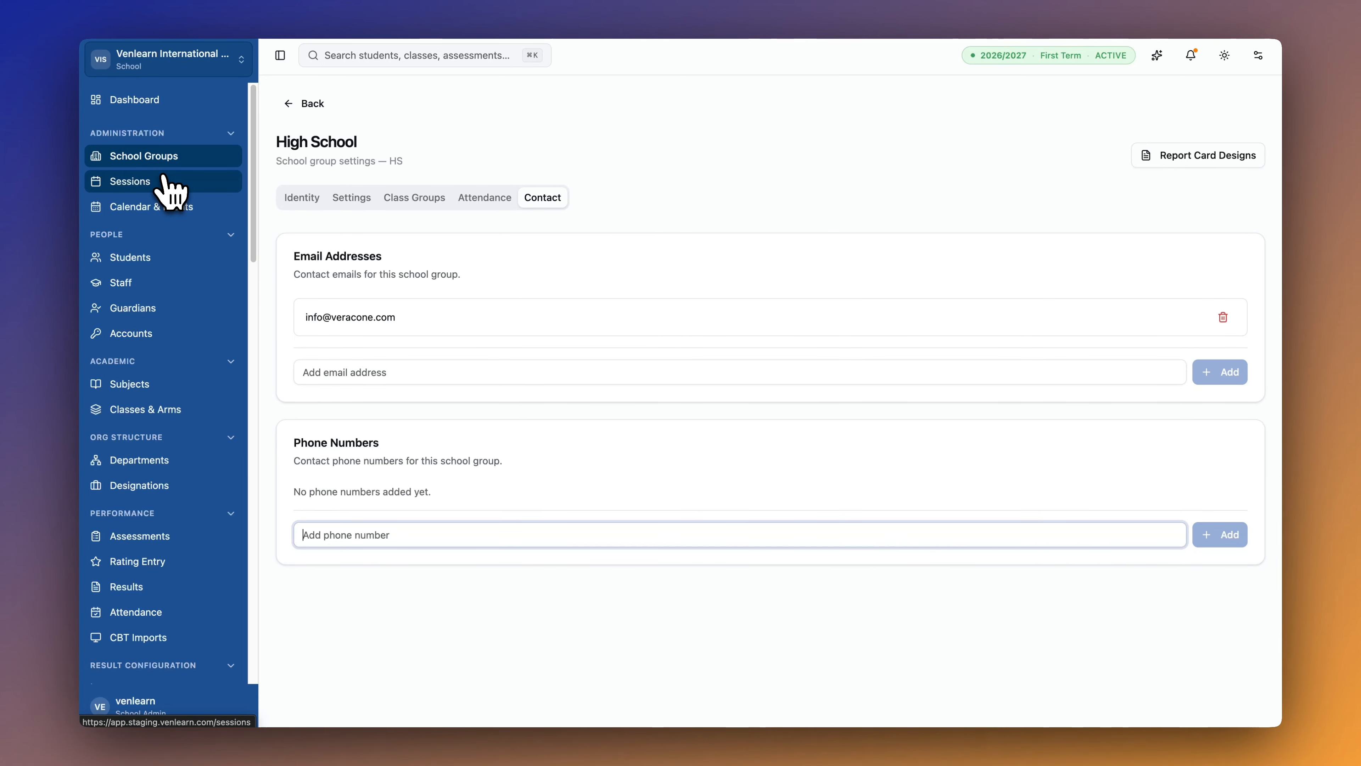
click(164, 181)
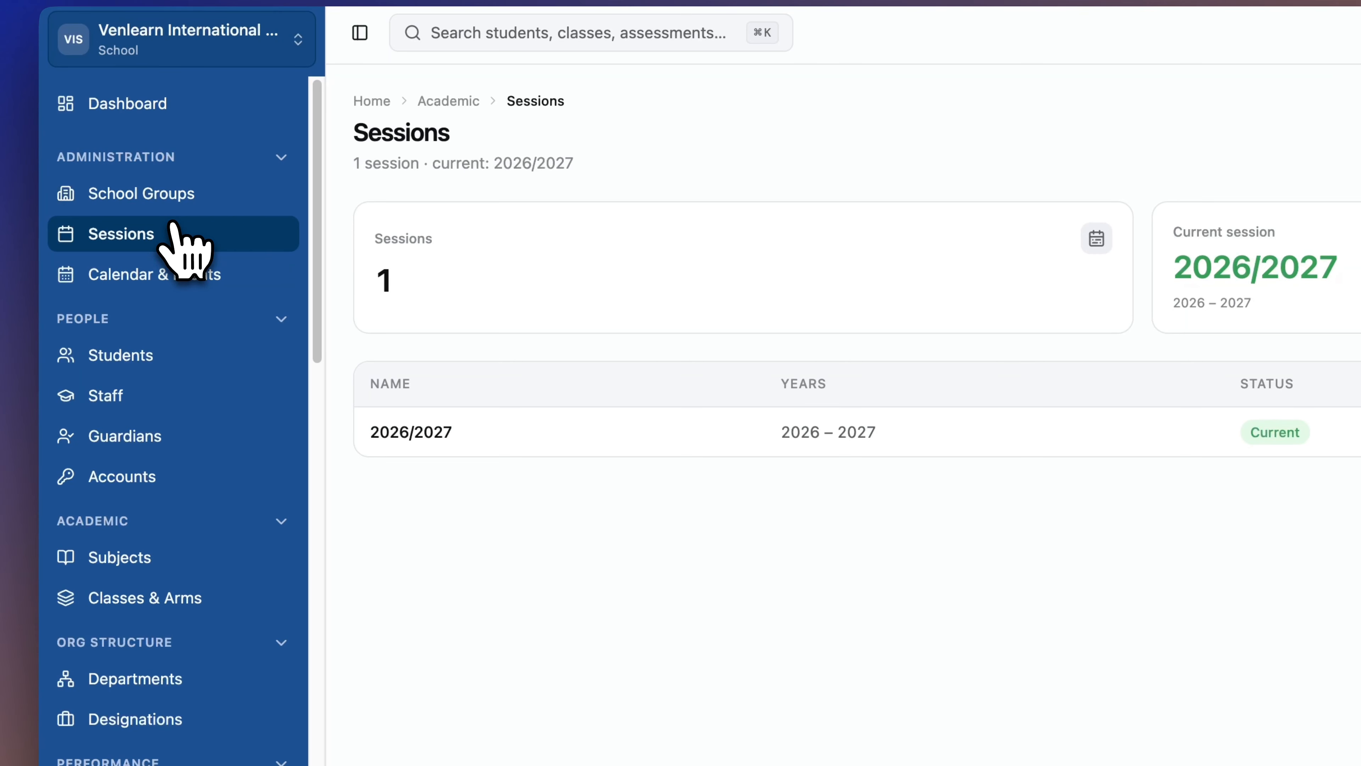
Open Term Dates for the 2026/2027 session.
click(427, 434)
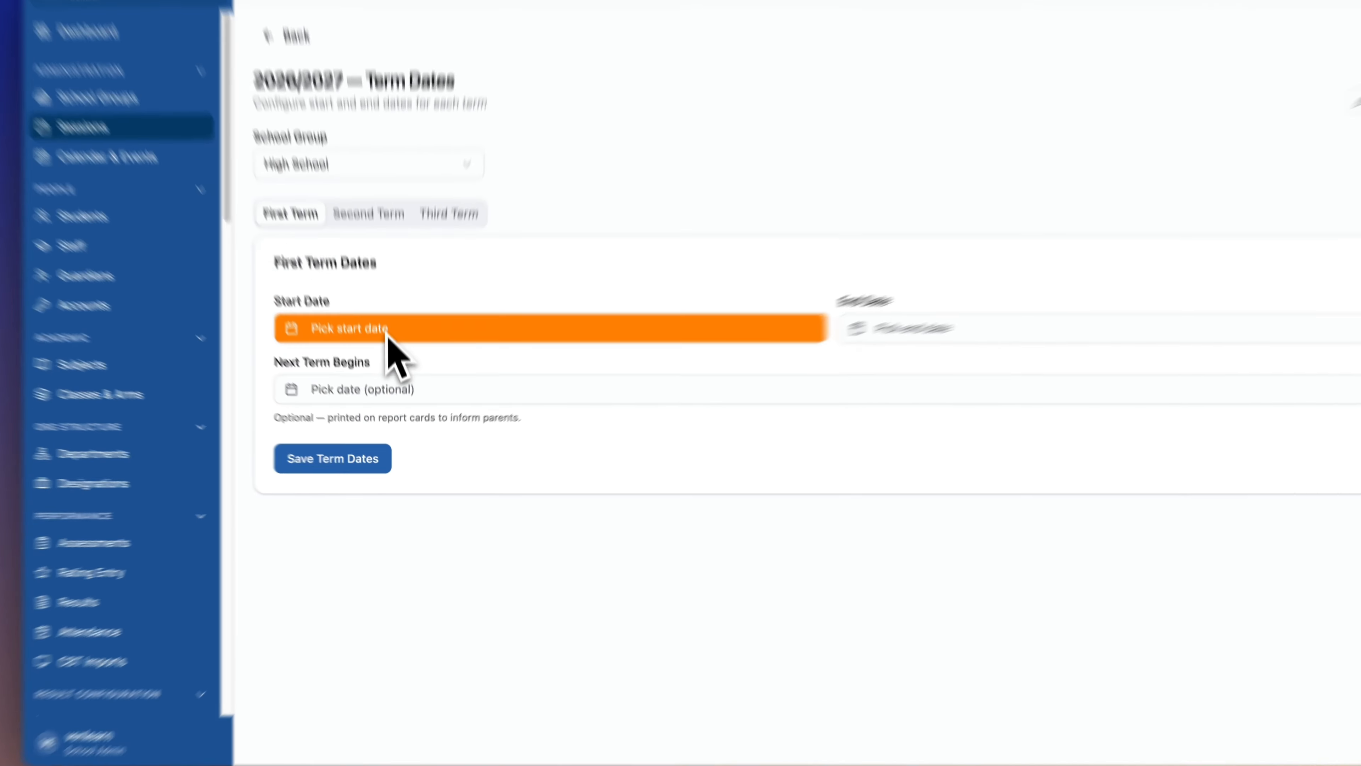
Set the First Term start date to 21/09/2026 and end date to 18/12/2026.
click(386, 329)
click(391, 374)
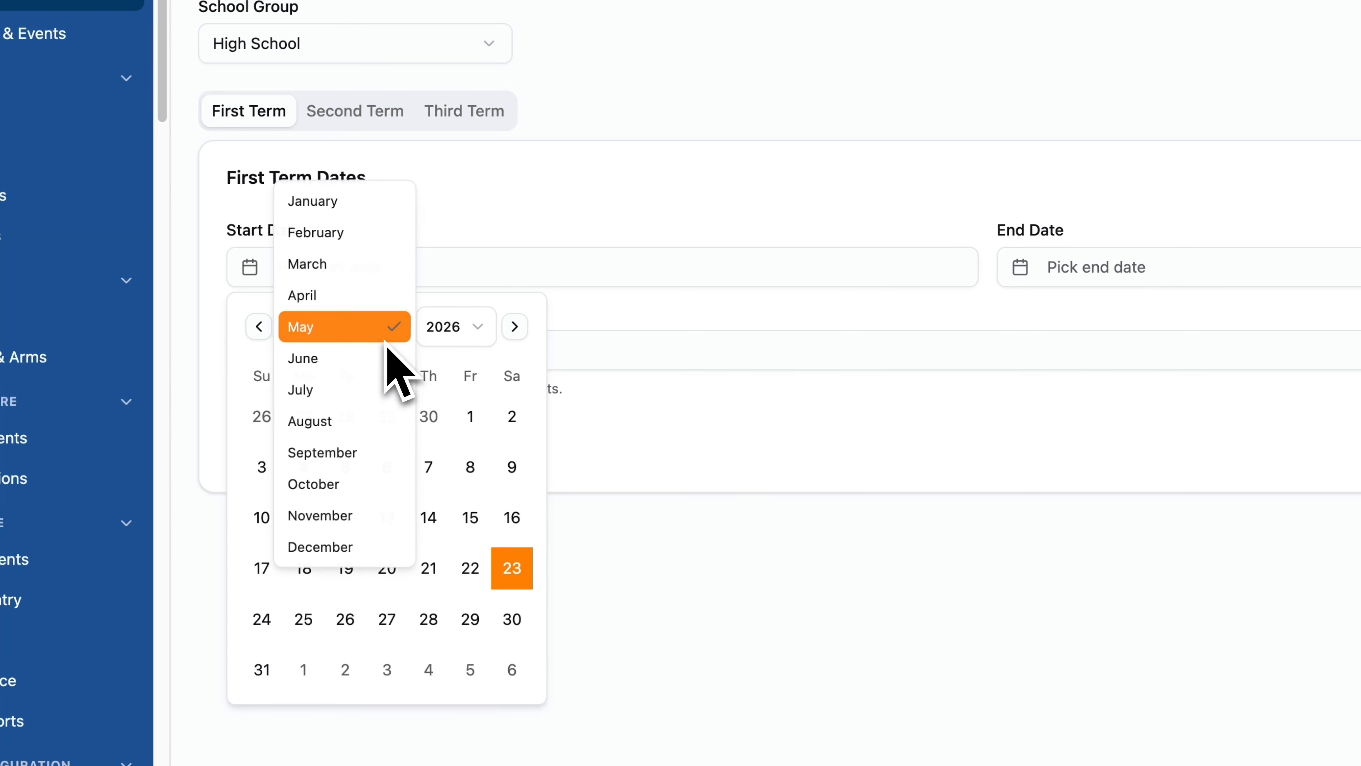
click(356, 454)
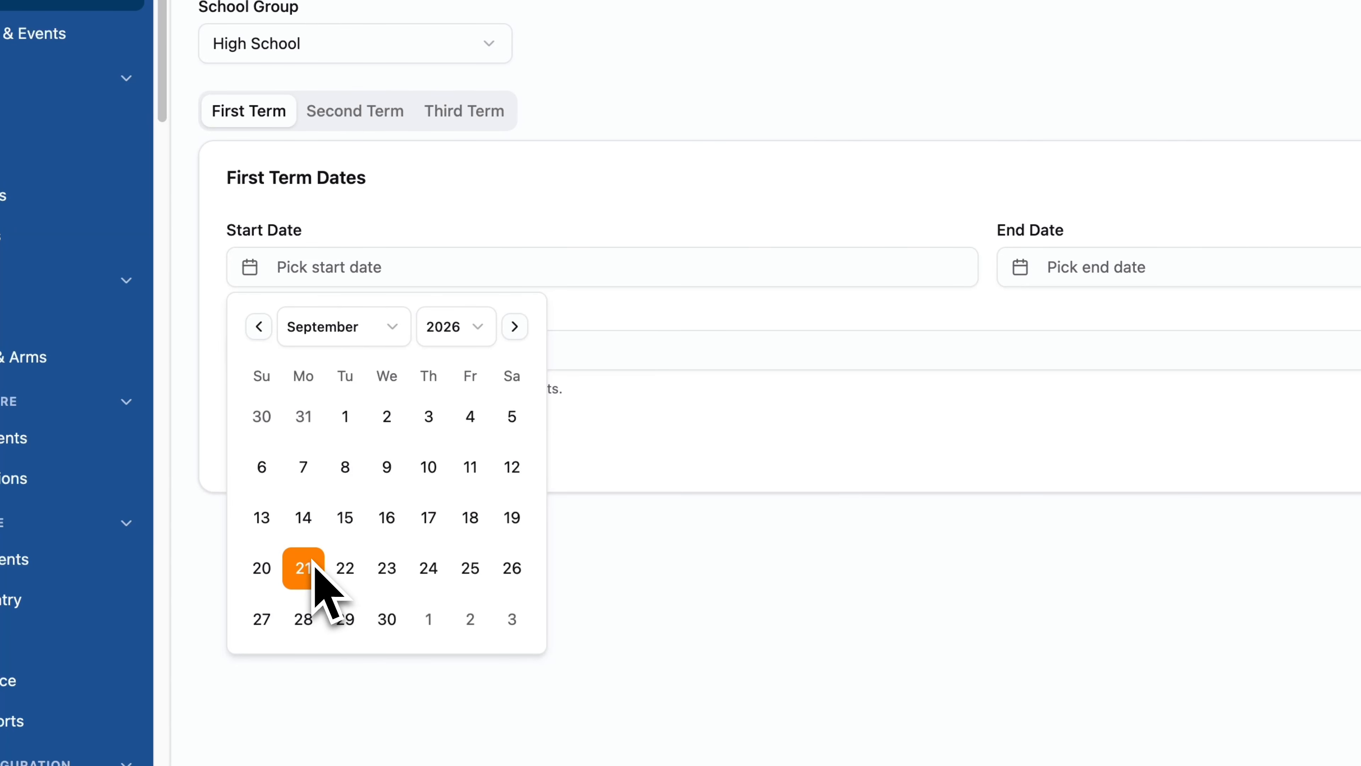
click(304, 568)
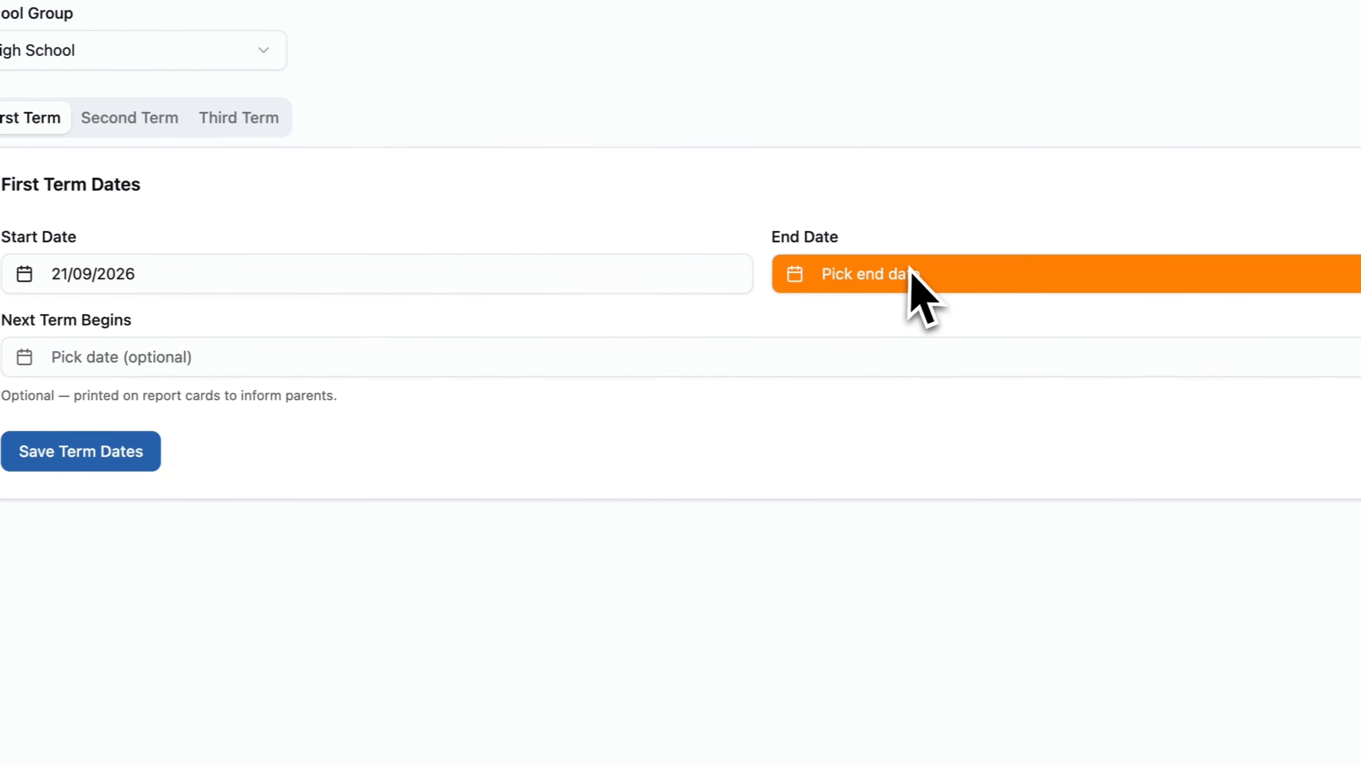
click(1133, 266)
click(1110, 328)
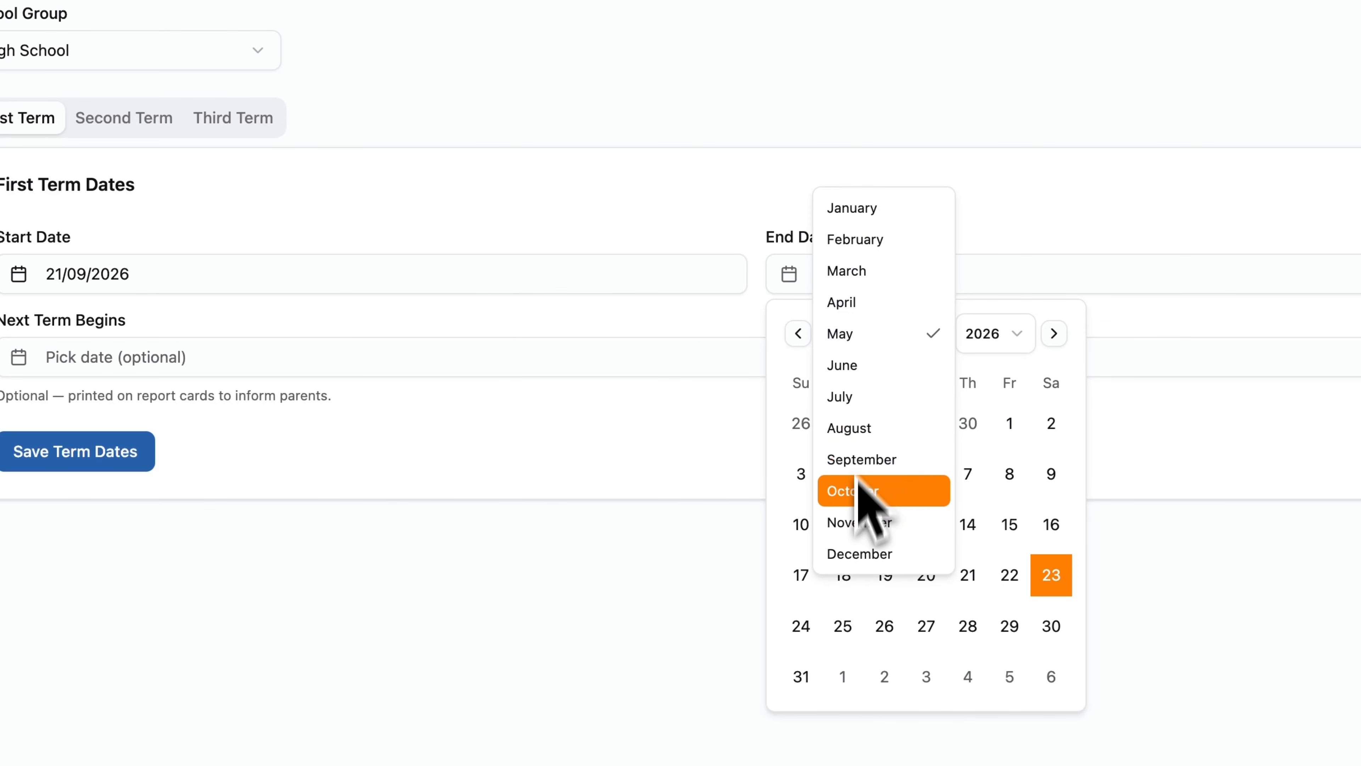
click(864, 555)
click(1011, 541)
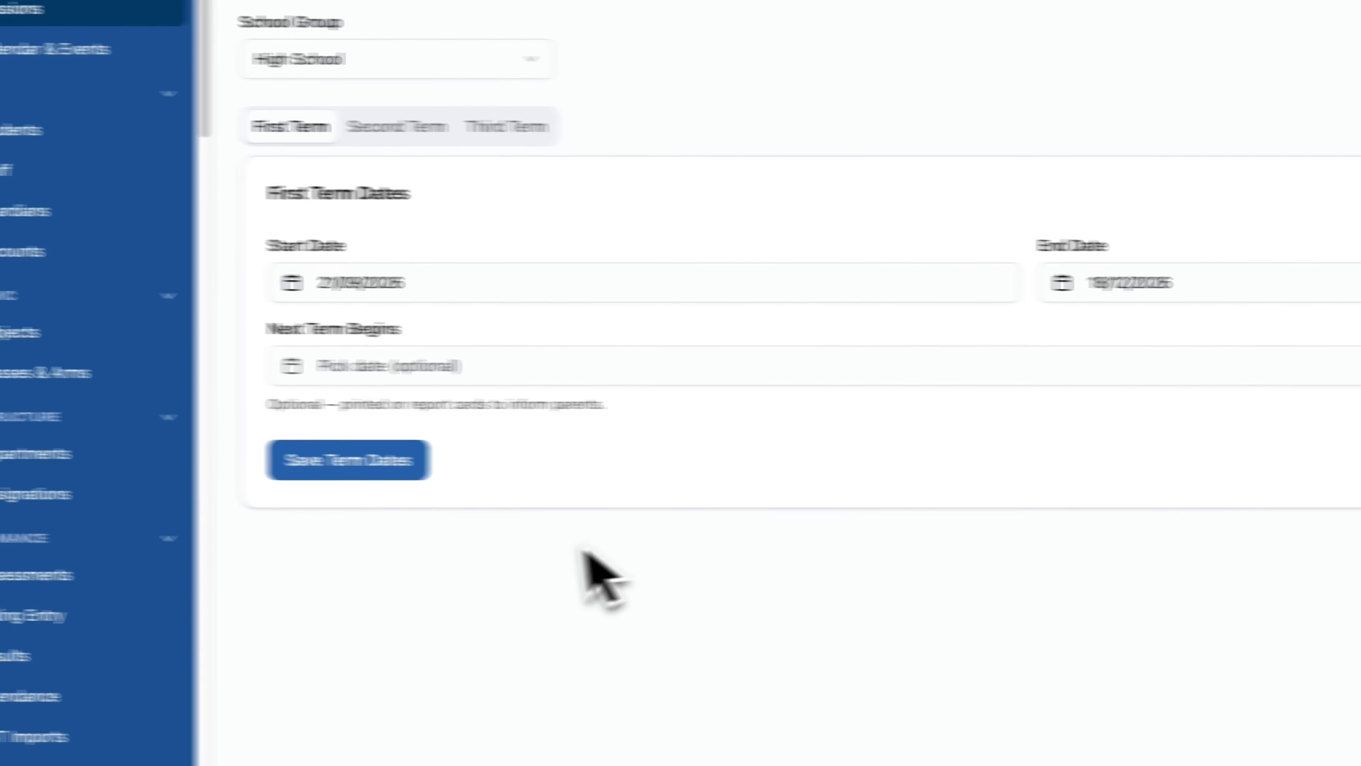
Set Next Term Begins to 11/01/2027 and save the term dates.
click(441, 375)
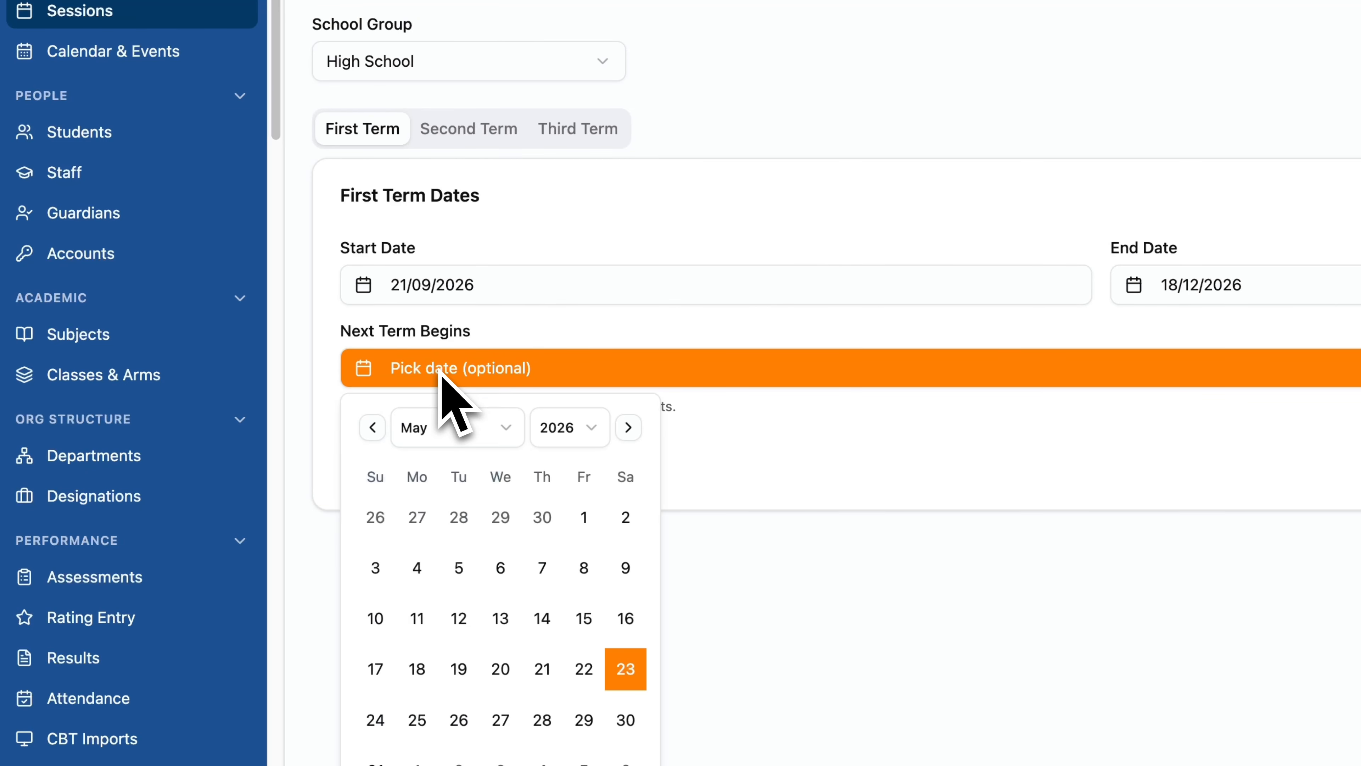
click(557, 428)
click(578, 460)
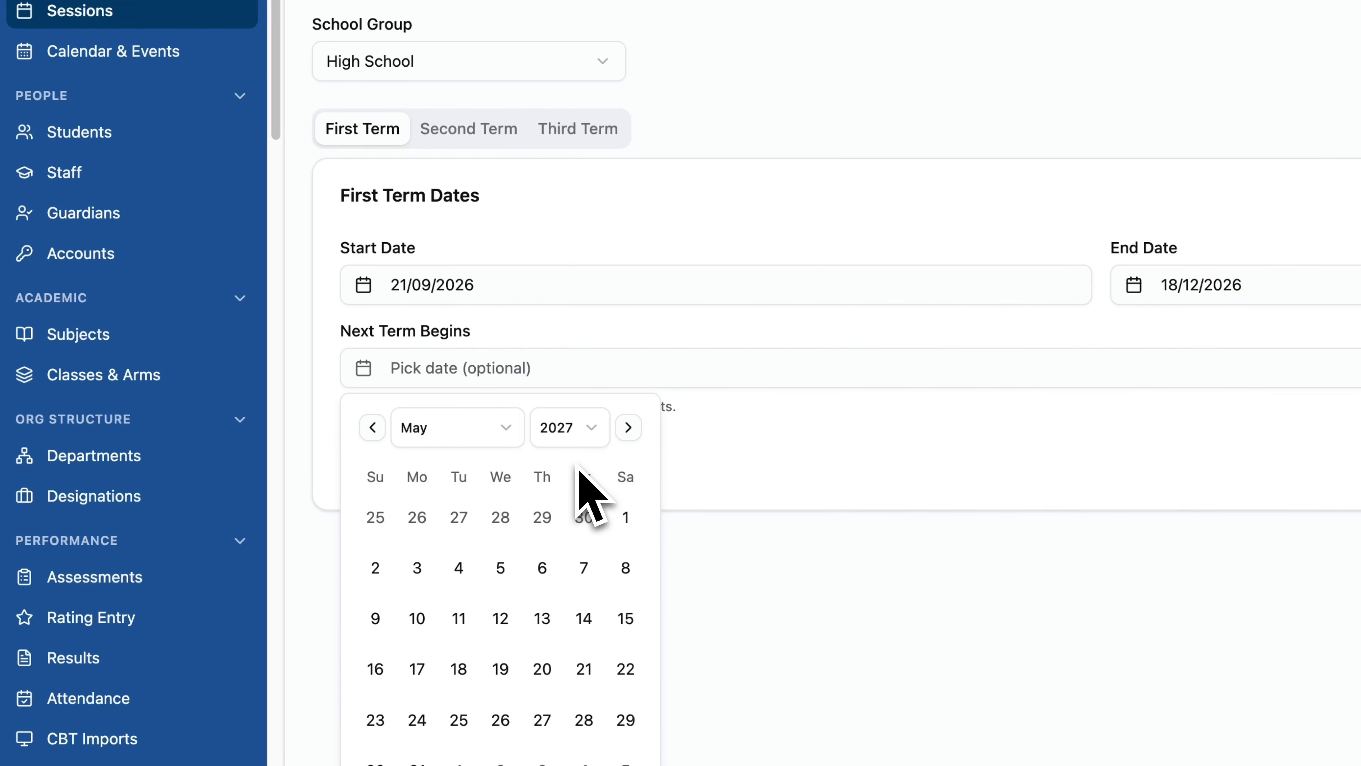
click(419, 434)
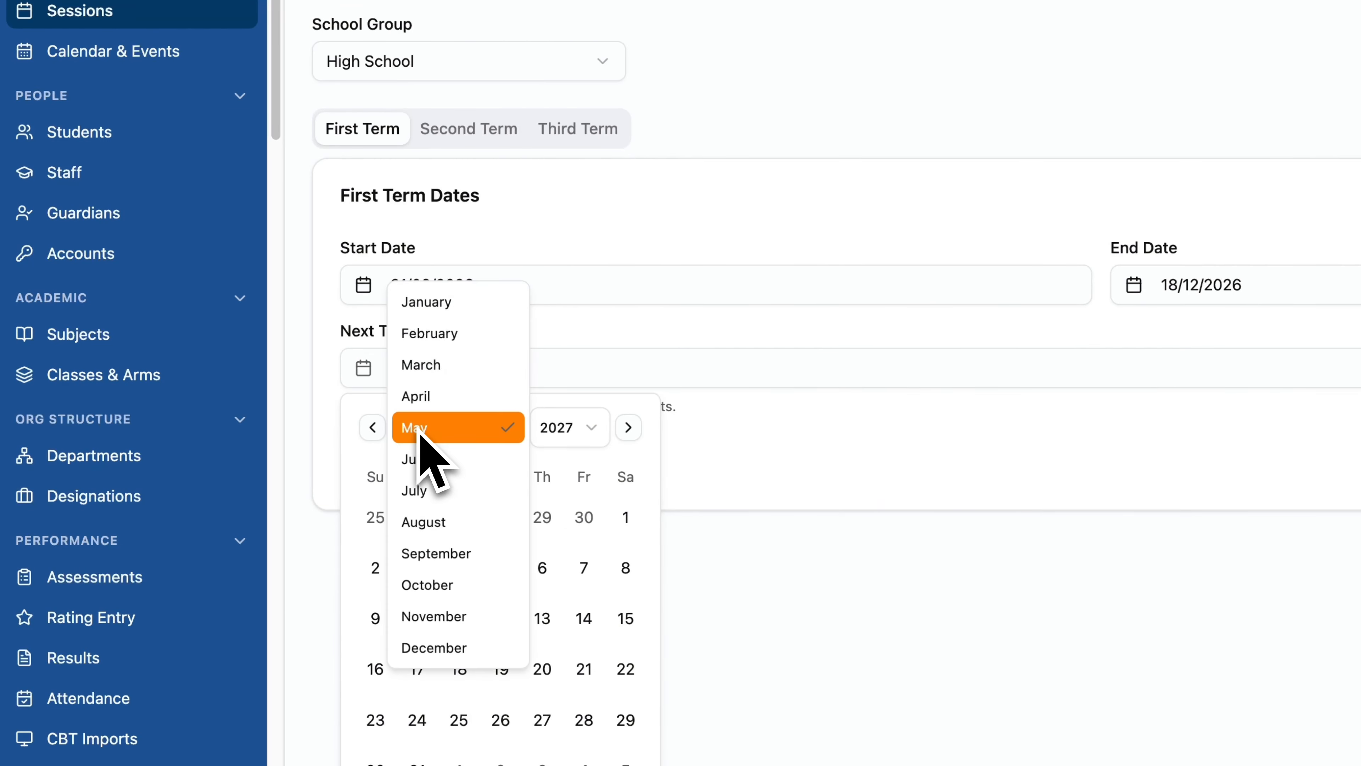
click(448, 305)
click(436, 619)
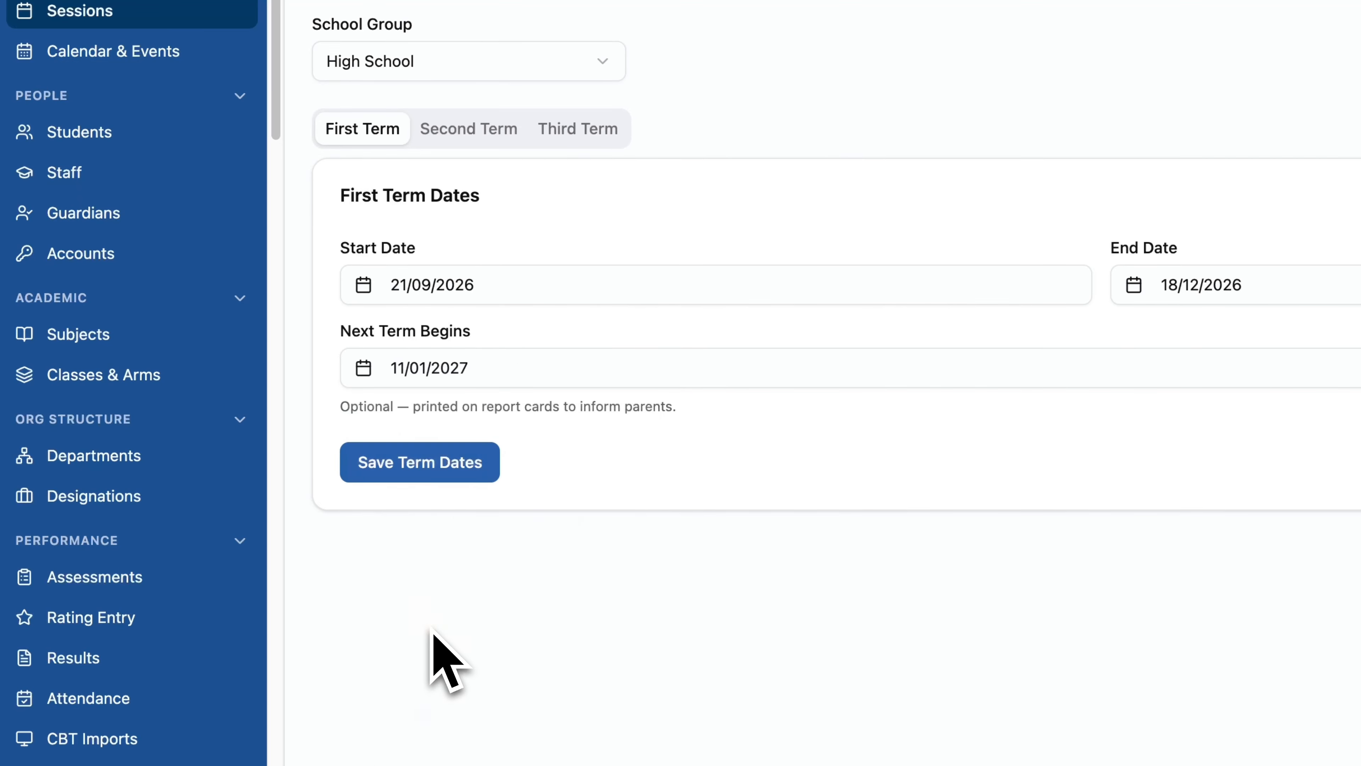
click(443, 473)
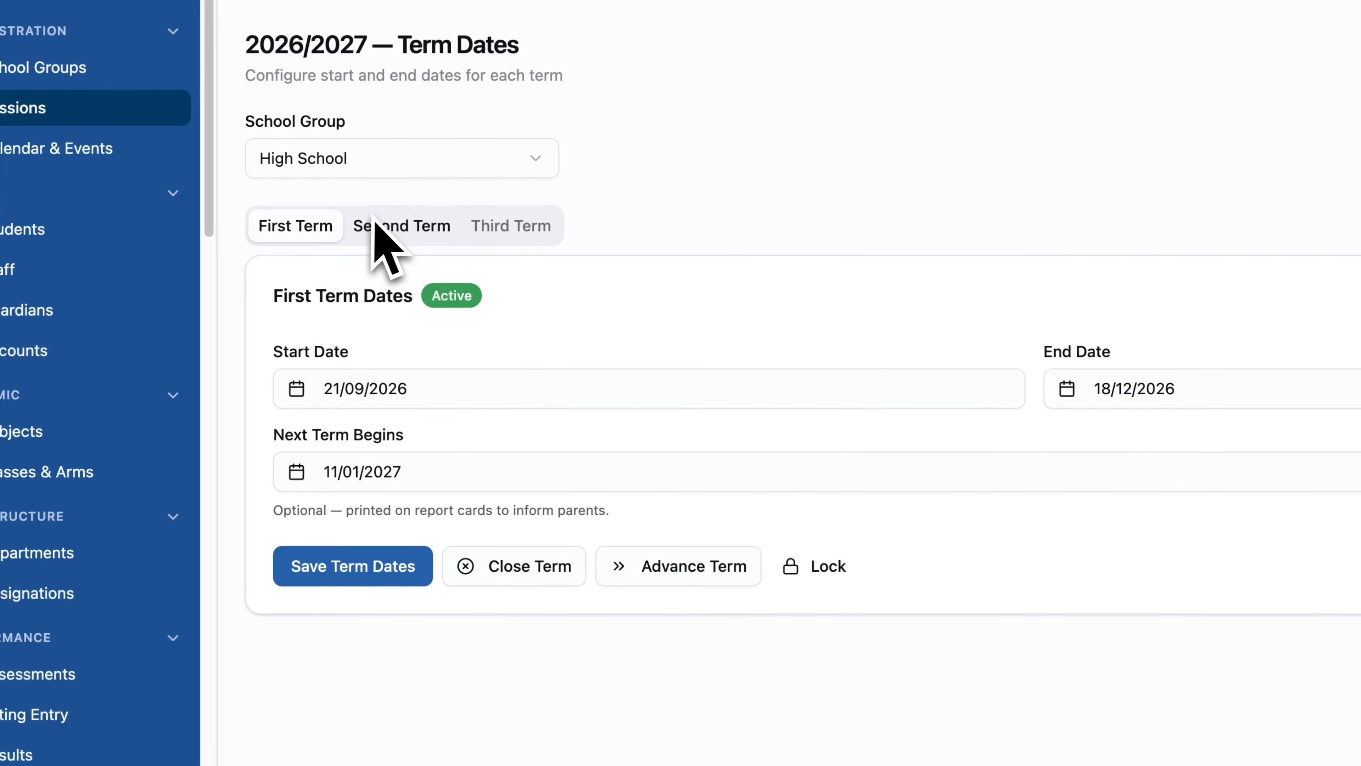
Glance at the Second and Third Term dates, then return to First Term.
click(445, 129)
click(578, 128)
click(294, 236)
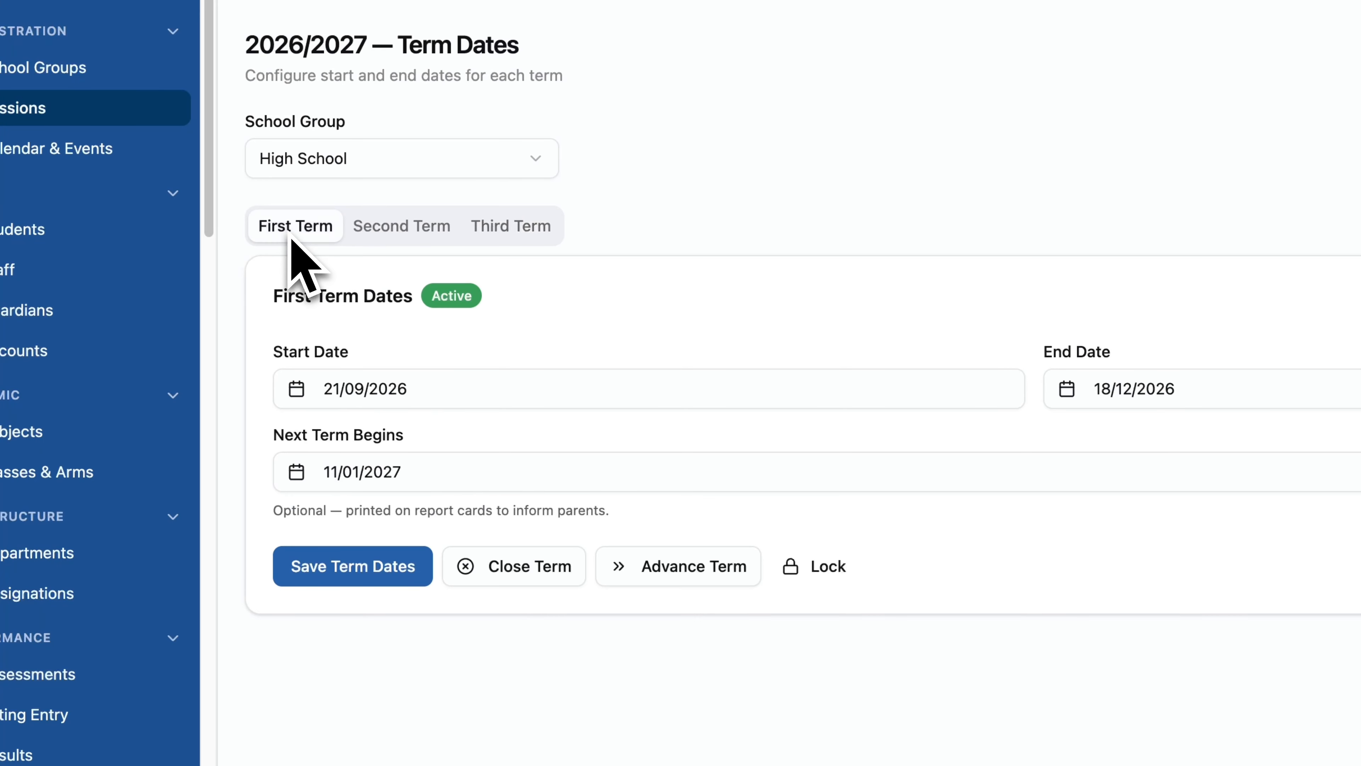